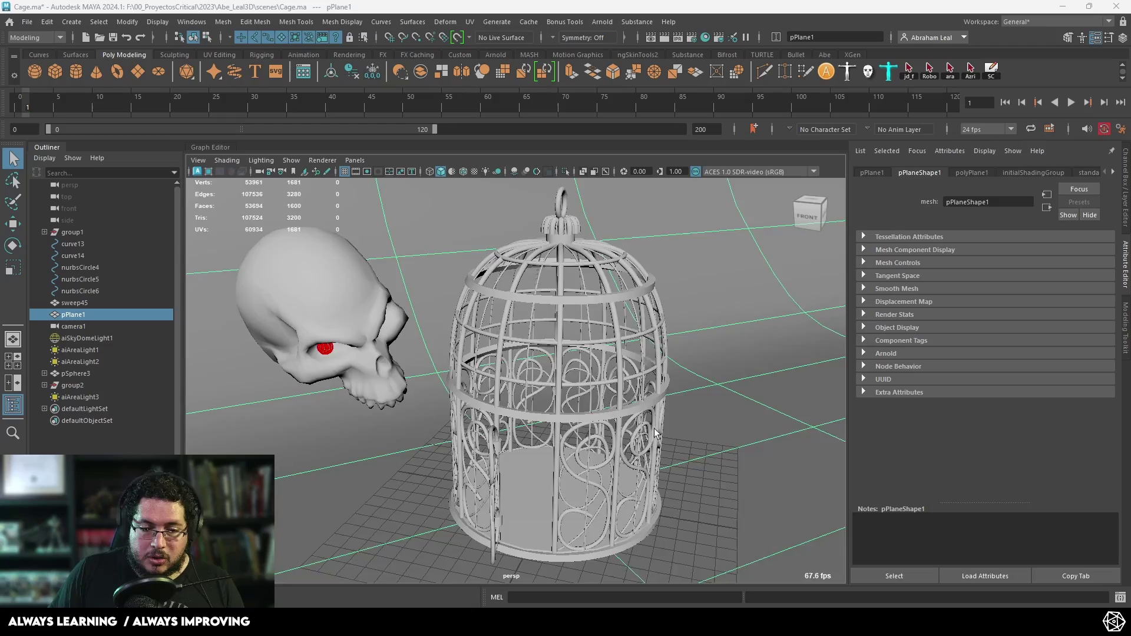
left_click_drag(654, 429, 615, 415, "alt")
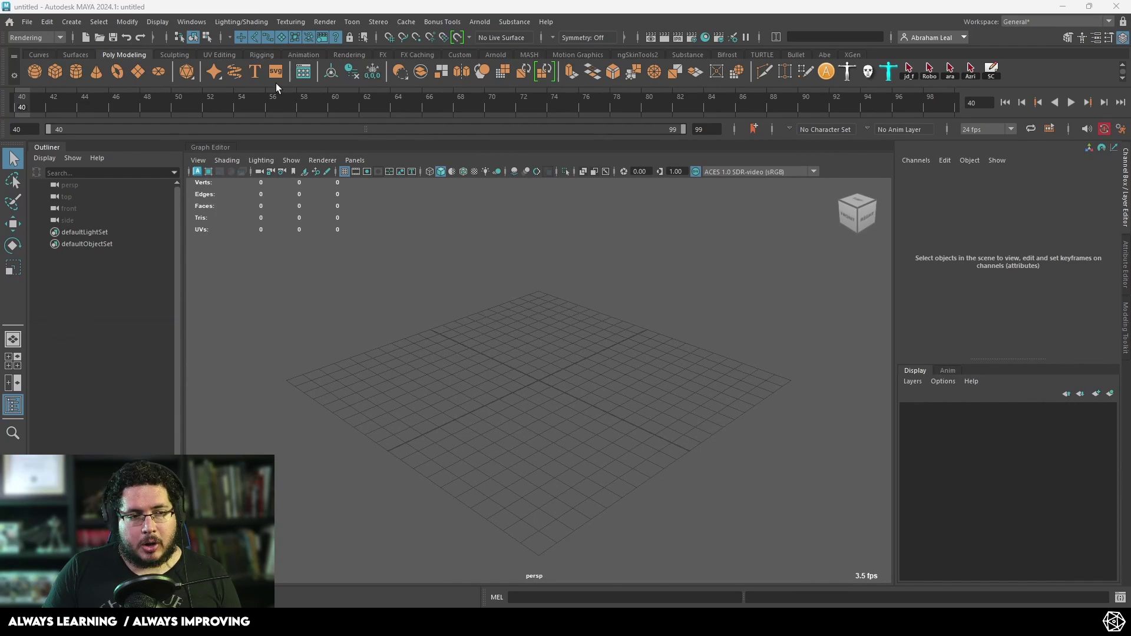
- Draw a wavy EP curve with several peaks and valleys across the grid in the perspective view
left_click(76, 55)
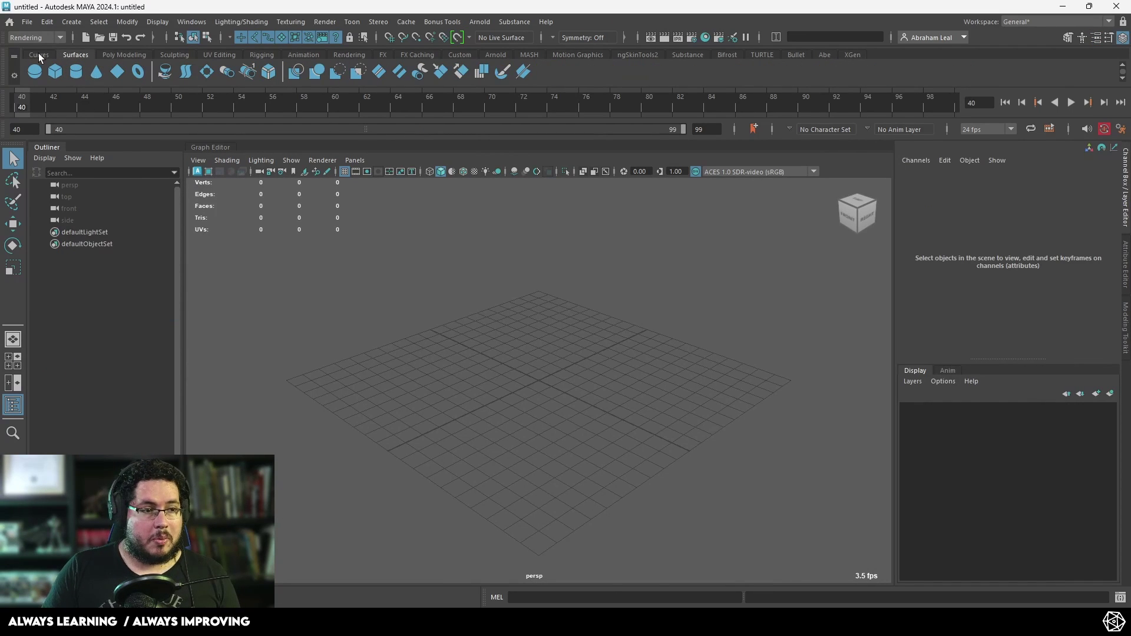
left_click(38, 54)
left_click(359, 338)
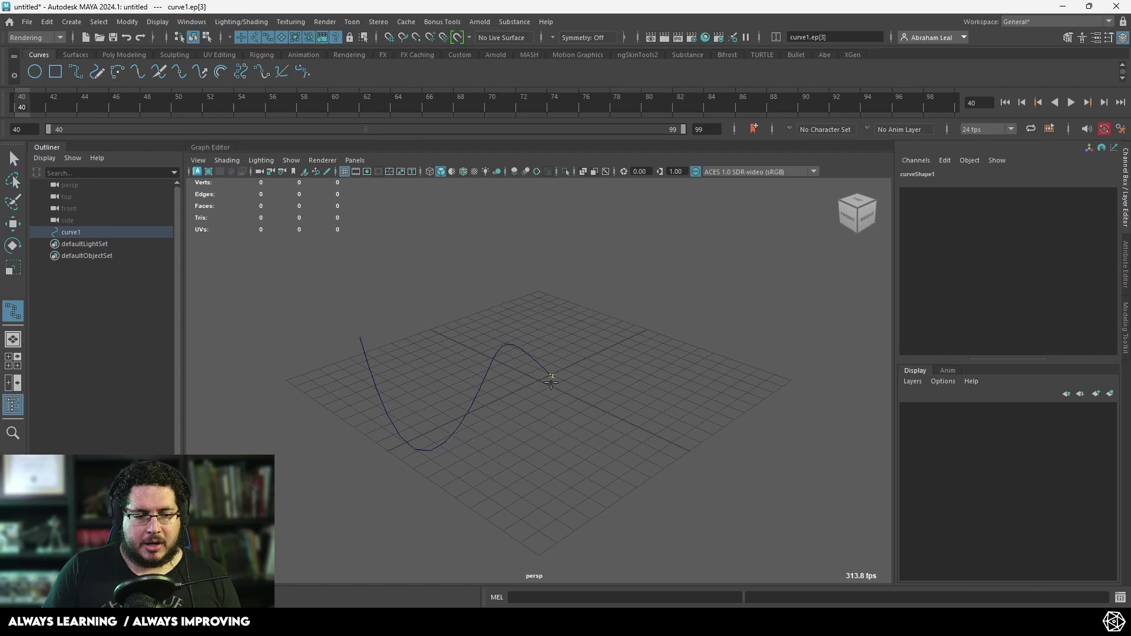
key("q")
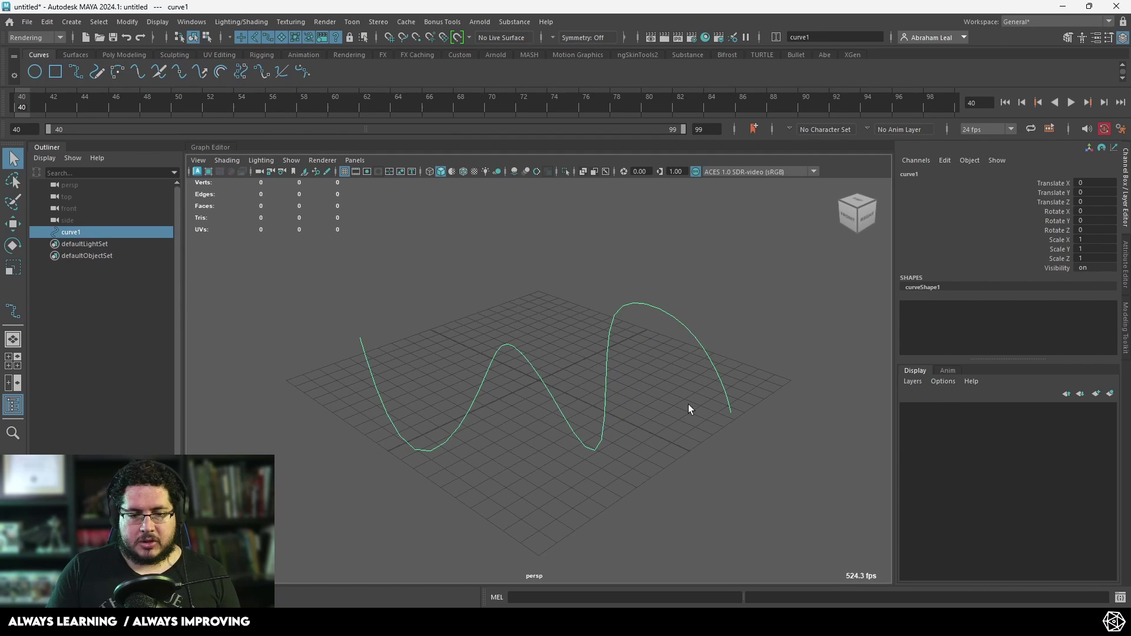
- Create a sweep mesh along the wavy curve, set its circular profile to 9 sides, and try out a larger profile scale
left_click(124, 54)
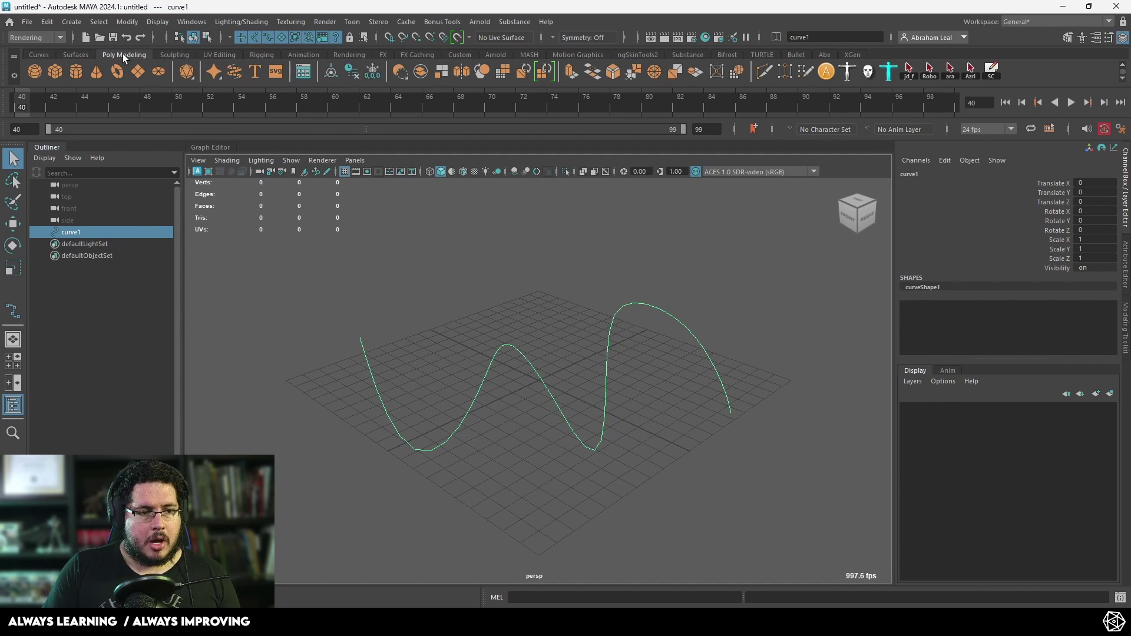
left_click(231, 71)
scroll(556, 366, "up", 3)
left_click_drag(556, 366, 490, 369, "alt")
left_click_drag(1061, 320, 1030, 320)
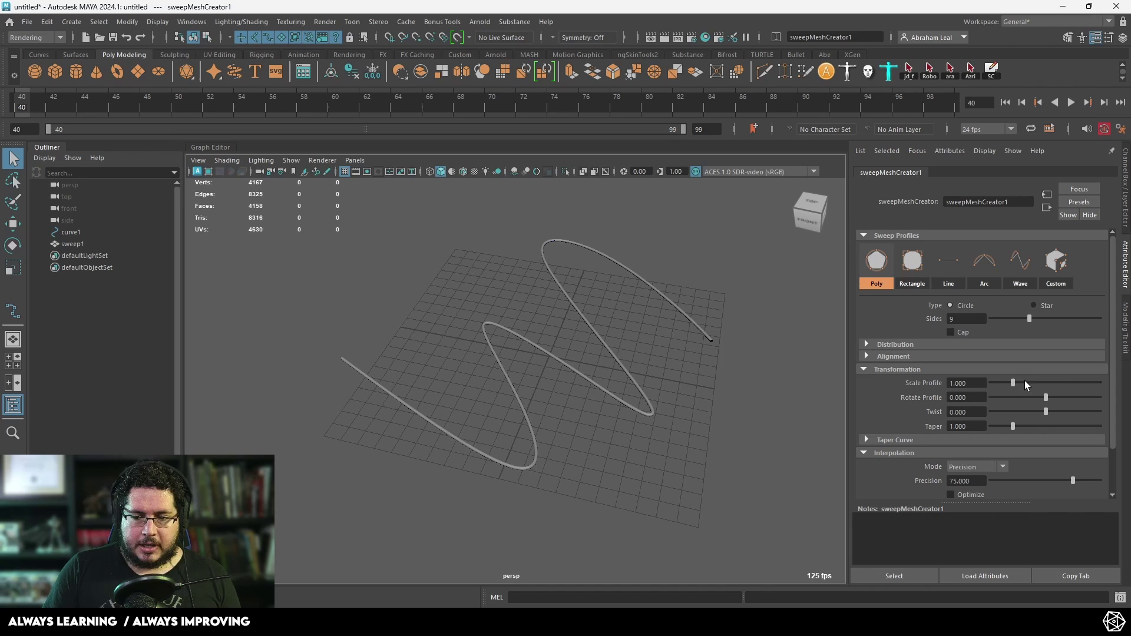
left_click_drag(1014, 383, 1063, 385)
key("ctrl+z")
- Delete the wavy curve together with its sweep mesh
left_click(759, 403)
left_click_drag(772, 236, 407, 451)
key("Delete")
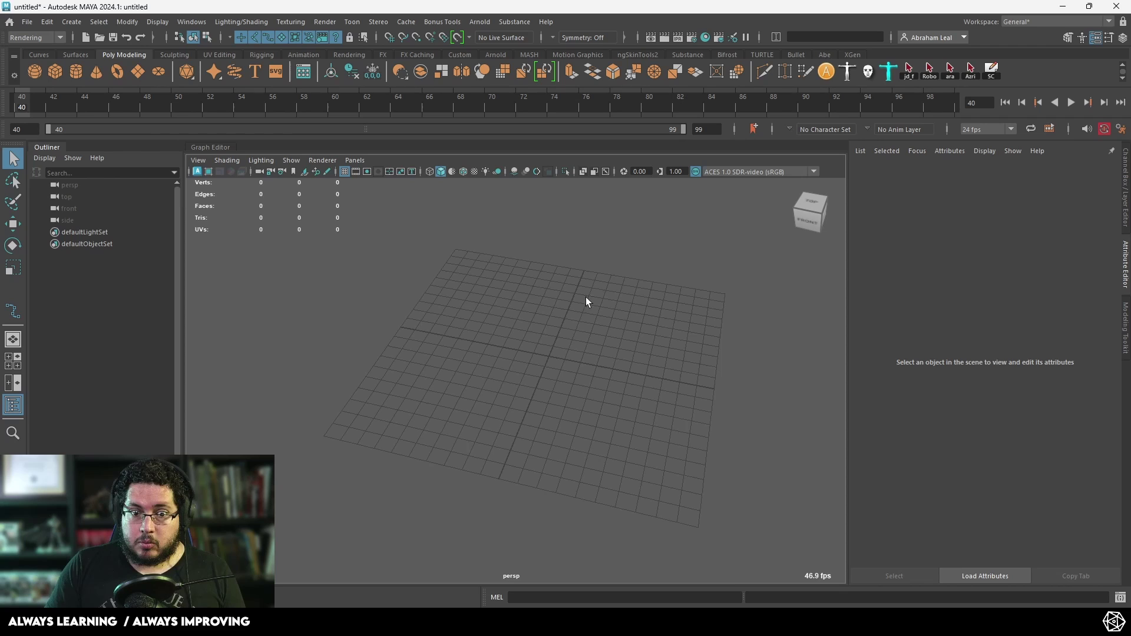
- In the side view, draw a cage bar profile with the EP Curve tool, from a small hook near the central axis down to the ground line
key("space")
left_click_drag(587, 318, 625, 320)
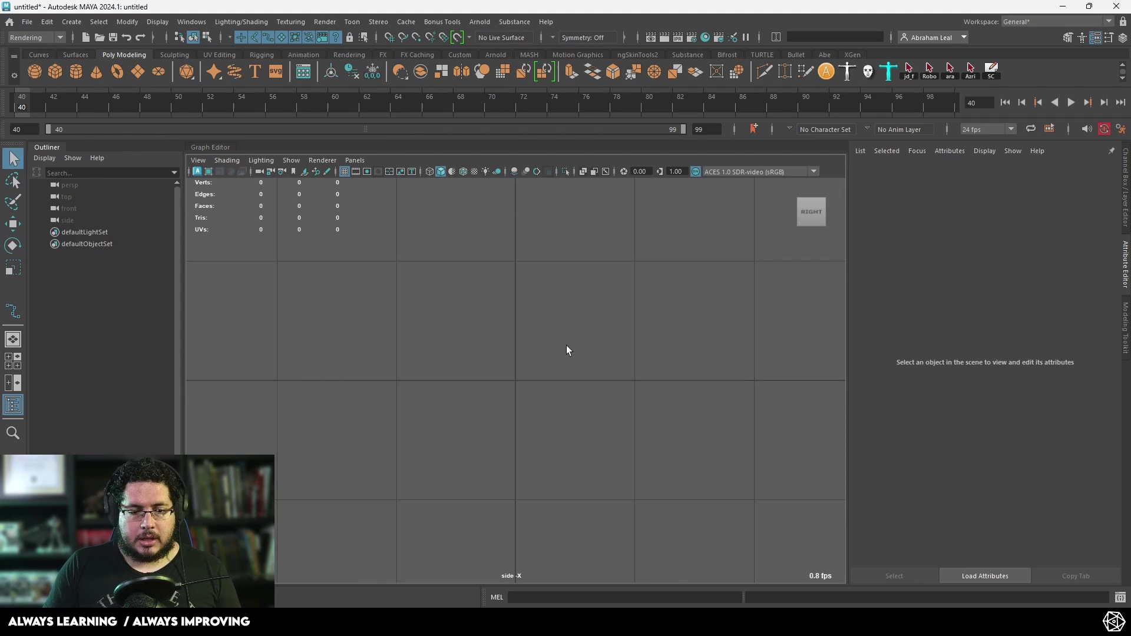
middle_click_drag(558, 331, 530, 369, "alt")
left_click(41, 55)
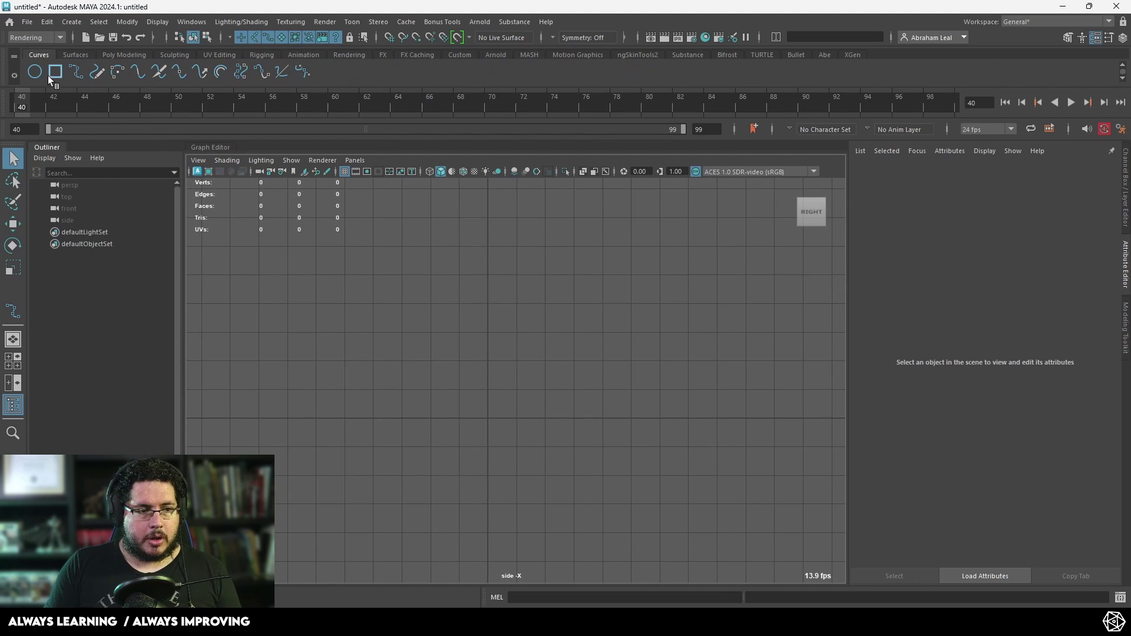
left_click(76, 72)
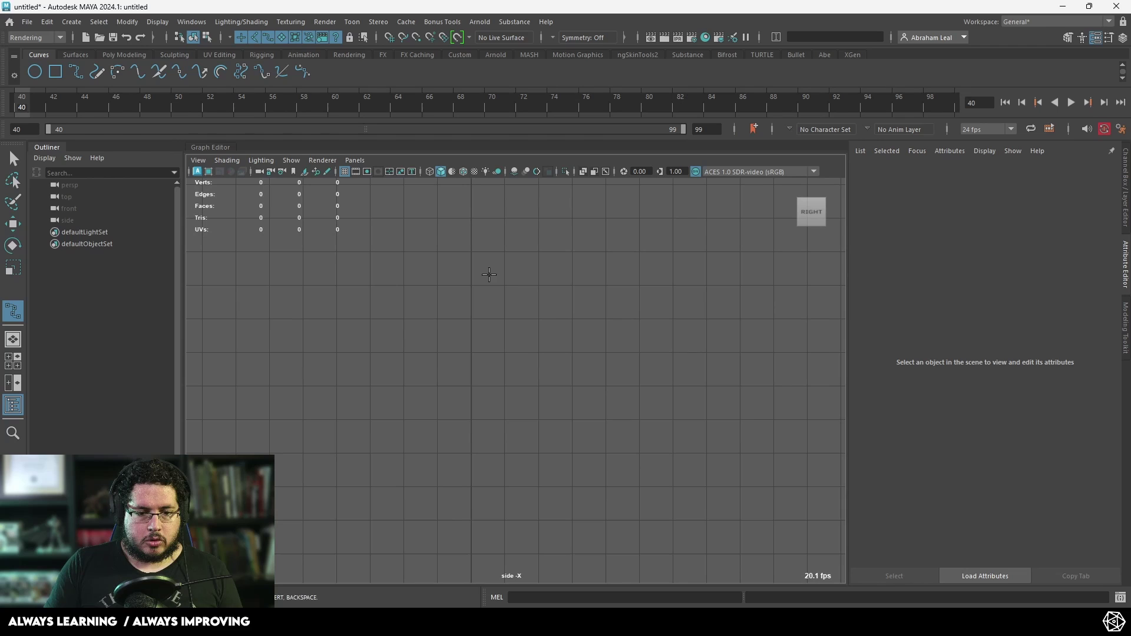
left_click(509, 231)
left_click(471, 248)
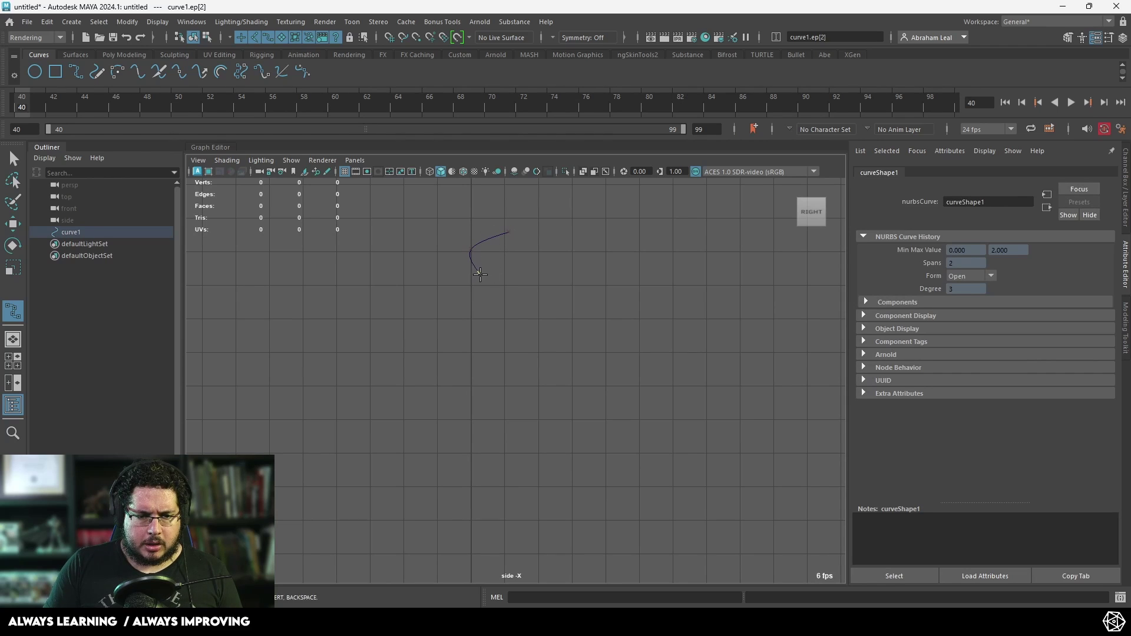
middle_click_drag(625, 337, 581, 257, "alt")
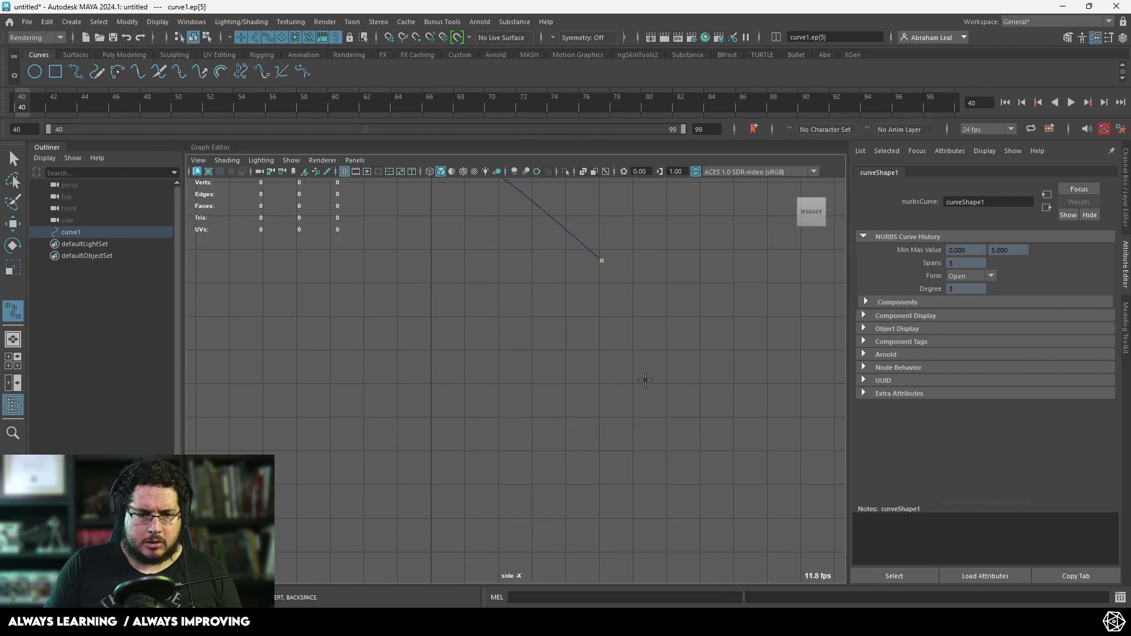
middle_click_drag(645, 380, 638, 297, "alt")
left_click(607, 363)
middle_click_drag(616, 440, 619, 349, "alt")
scroll(616, 351, "down", 3)
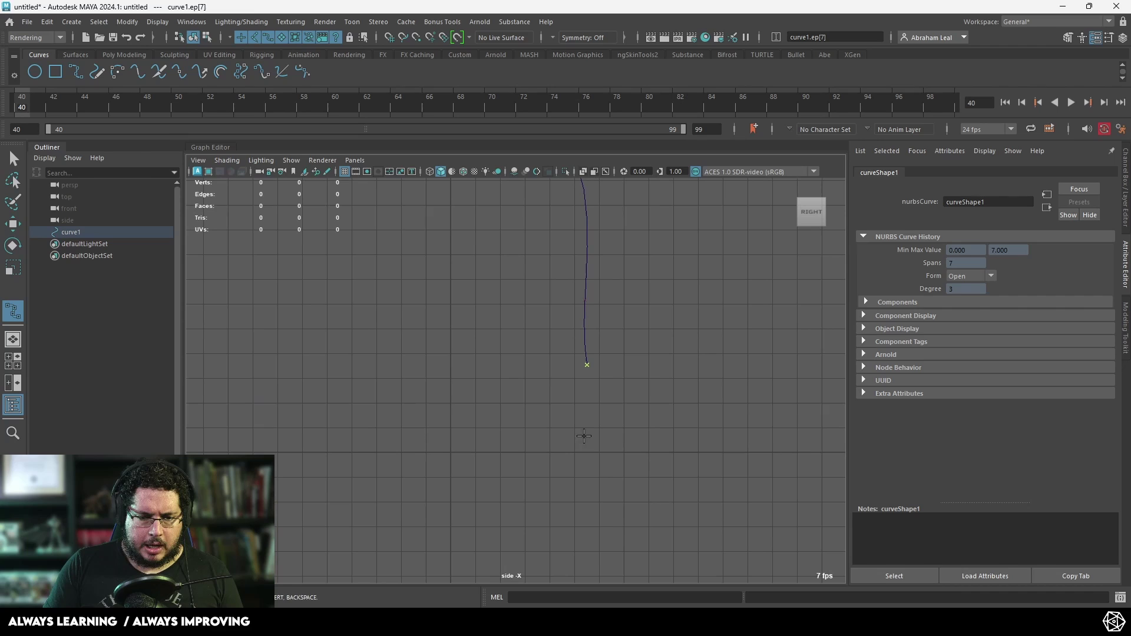
key("Return")
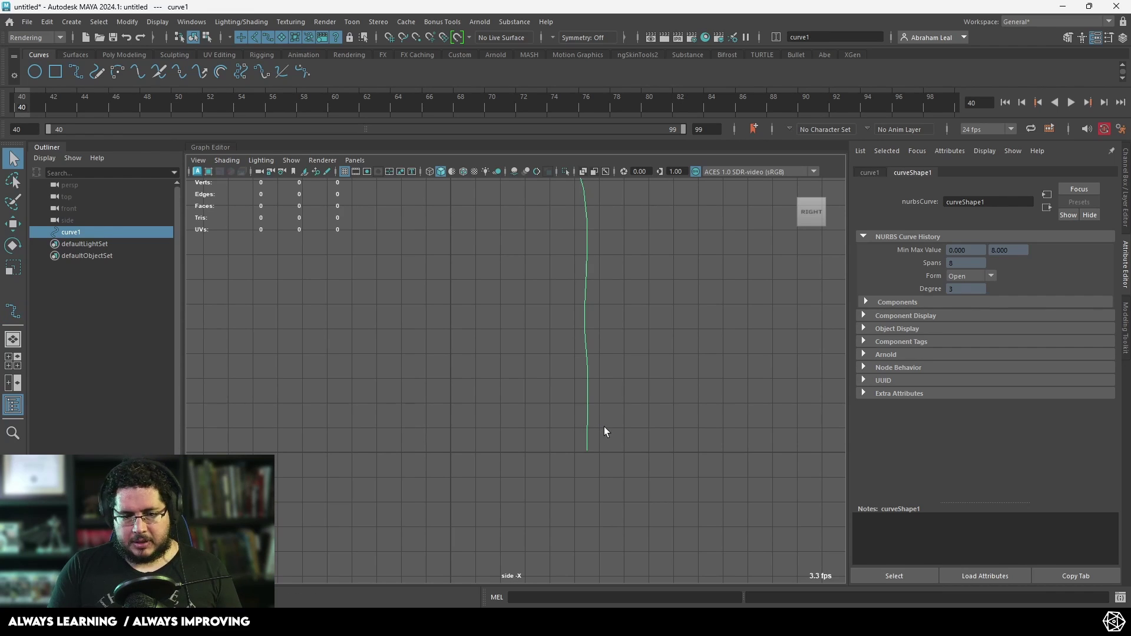
- Flatten the bar curve's lower five control vertices horizontally so its lower section forms a straight vertical line
right_click_drag(584, 303, 579, 303)
scroll(619, 252, "down", 1)
left_click_drag(619, 250, 560, 466)
key("r")
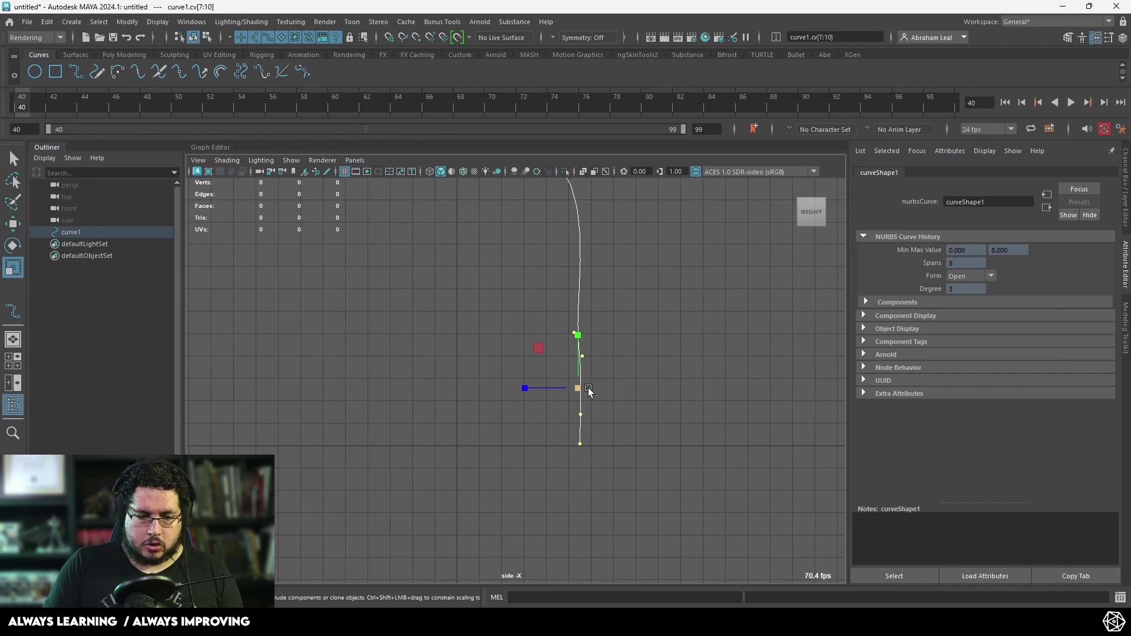
left_click_drag(526, 388, 679, 377)
key("w")
middle_click_drag(596, 269, 602, 336, "alt")
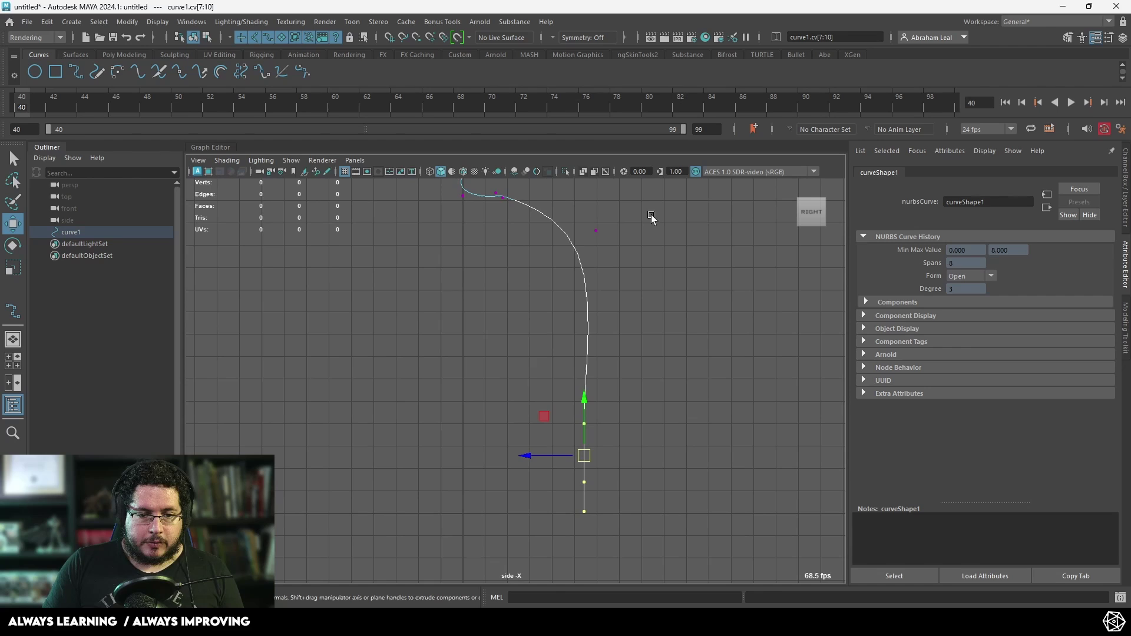
left_click_drag(648, 213, 529, 546)
key("r")
left_click_drag(538, 371, 688, 369)
key("w")
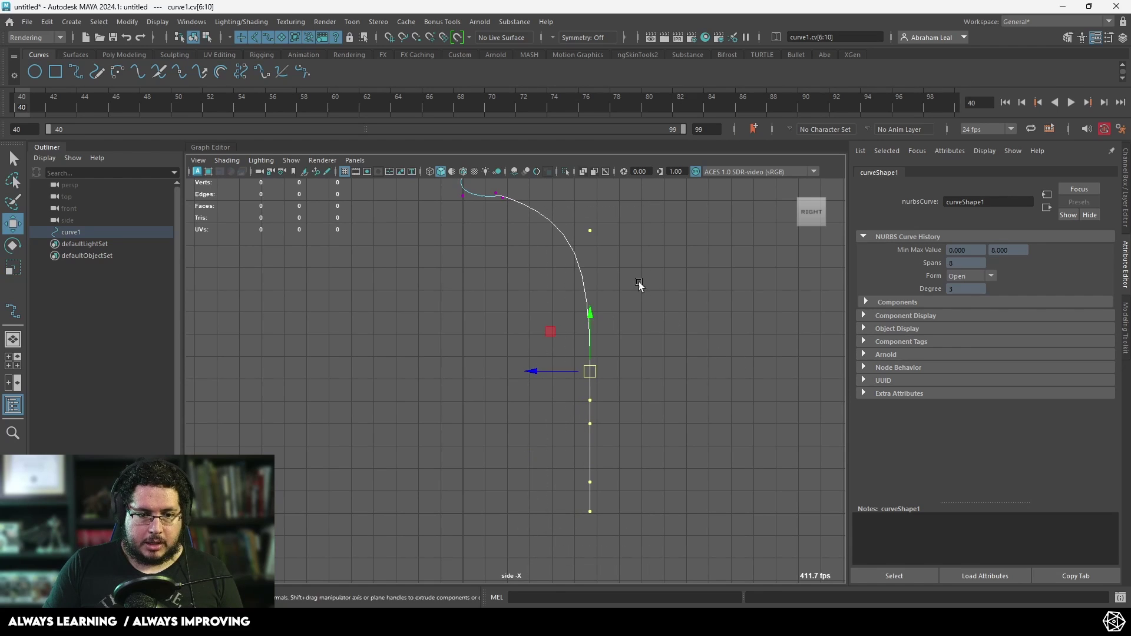
- Move the control vertices just below the top hook outward to smooth the transition into the bar's shoulder
scroll(578, 336, "up", 4)
middle_click_drag(527, 223, 551, 477, "alt")
scroll(578, 336, "up", 2)
scroll(589, 413, "up", 6)
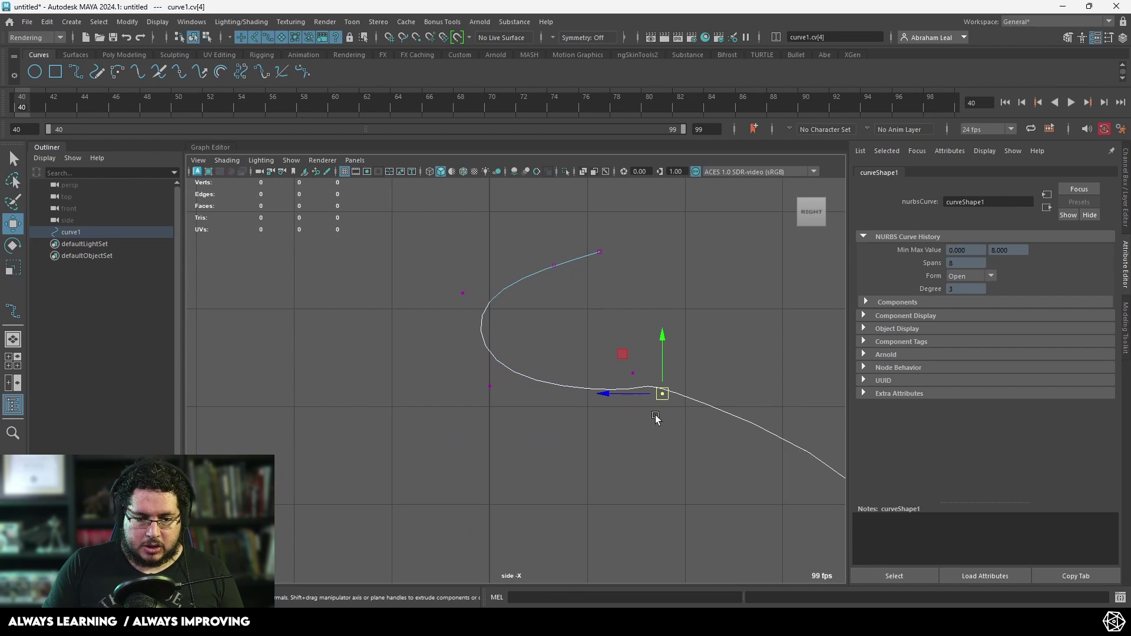
left_click_drag(673, 396, 757, 413)
left_click(633, 373)
scroll(754, 411, "down", 1)
middle_click_drag(742, 395, 583, 291, "alt")
scroll(584, 296, "down", 3)
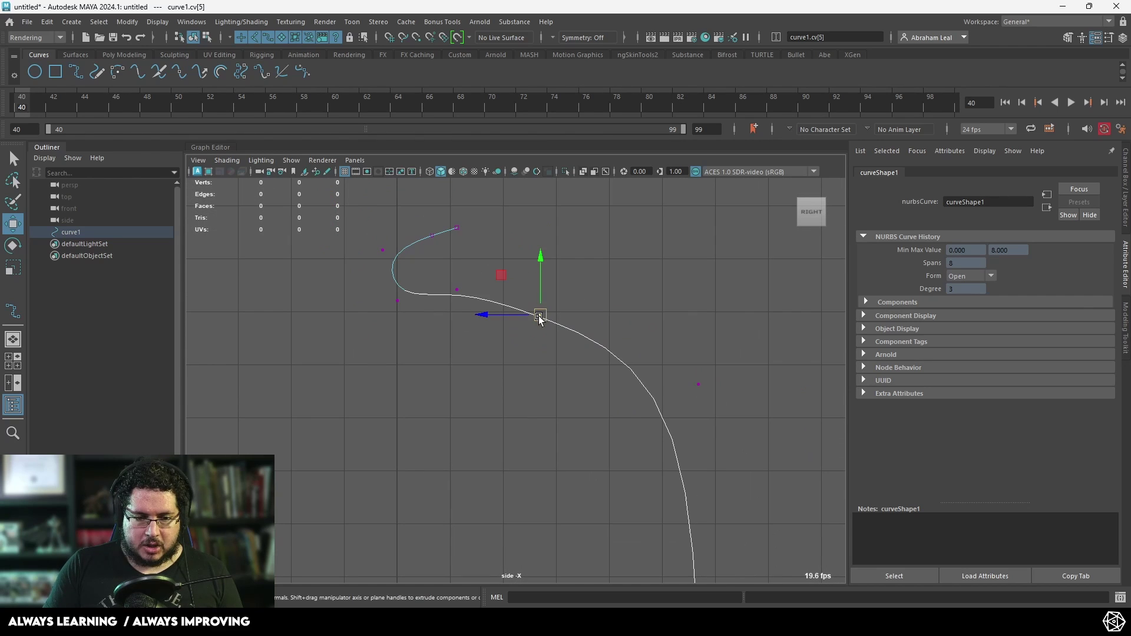
left_click_drag(540, 317, 579, 298)
- Lower the outer shoulder control vertex of the bar curve to make the dome's bend rounder
left_click_drag(724, 354, 624, 473)
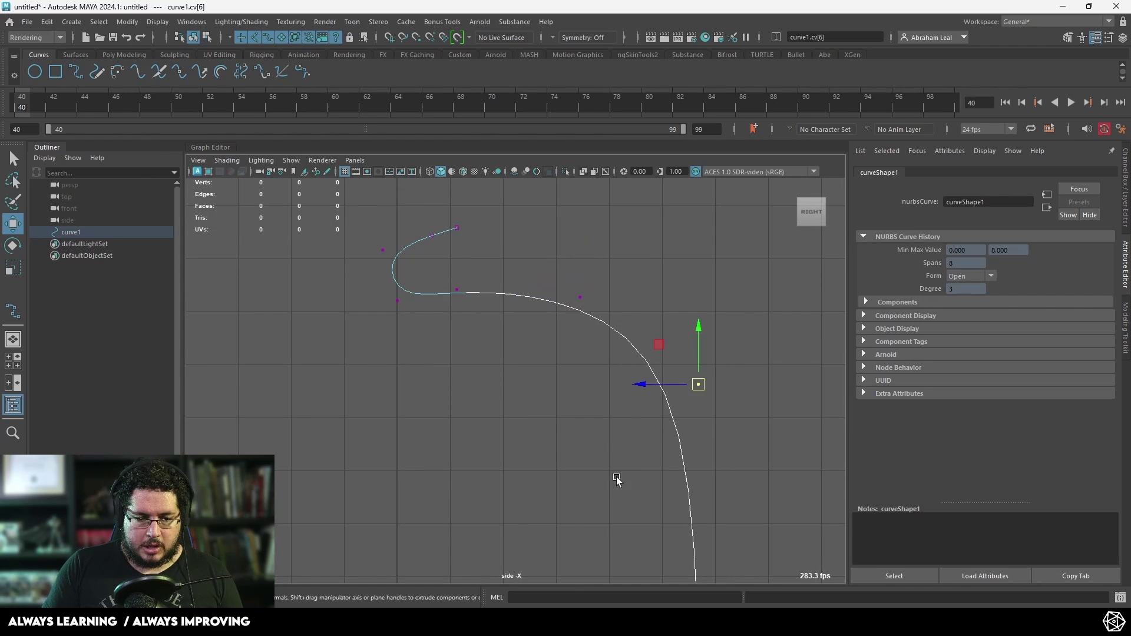
middle_click_drag(619, 481, 619, 402, "alt")
scroll(654, 360, "down", 2)
scroll(668, 342, "down", 3)
left_click_drag(606, 348, 605, 382)
scroll(587, 383, "down", 1)
middle_click_drag(586, 383, 585, 286, "alt")
- Try turning the curve's top tip upward by repositioning its first three control vertices
middle_click_drag(594, 353, 622, 436, "alt")
scroll(551, 330, "up", 3)
middle_click_drag(548, 325, 609, 475, "alt")
scroll(607, 449, "up", 6)
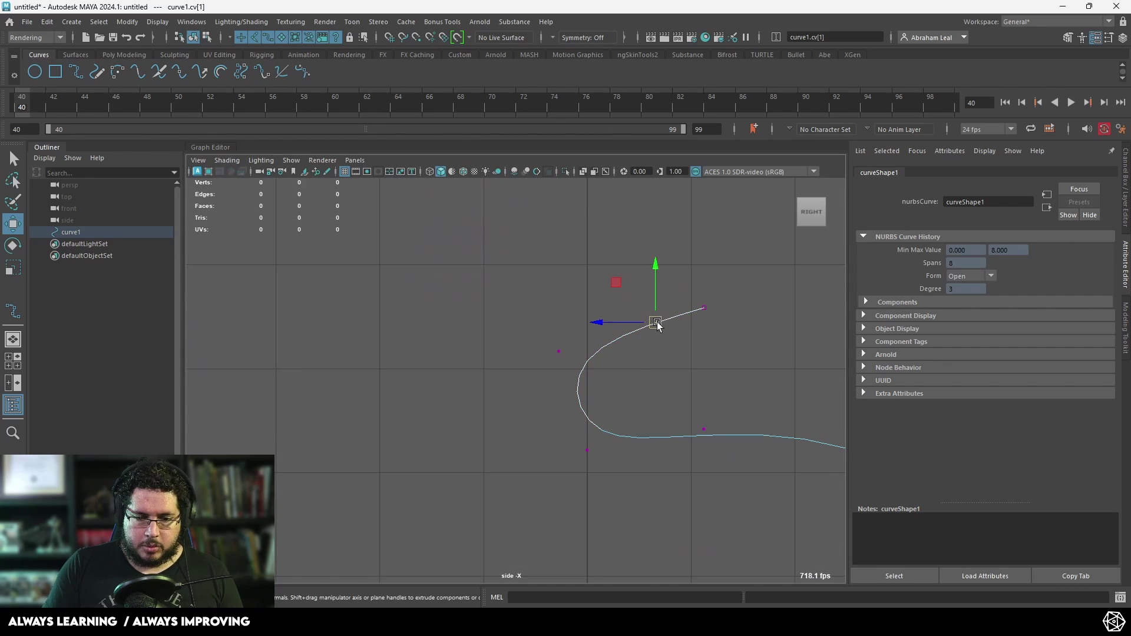
left_click_drag(658, 324, 700, 379)
left_click(707, 305)
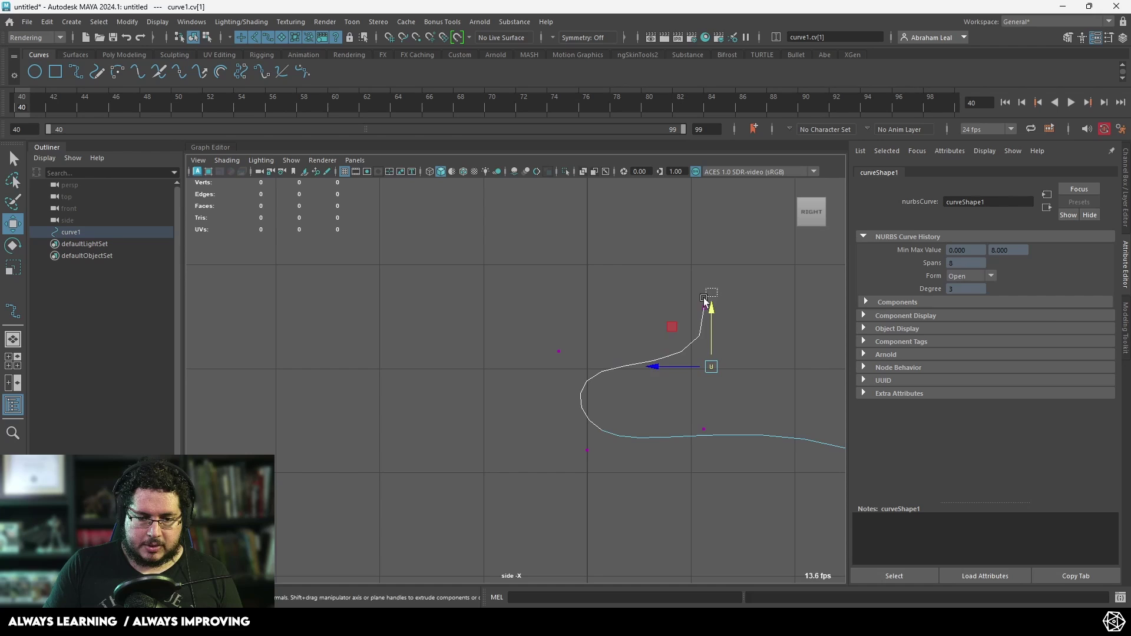
left_click_drag(710, 303, 687, 295)
left_click_drag(598, 308, 533, 398)
left_click_drag(560, 350, 603, 346)
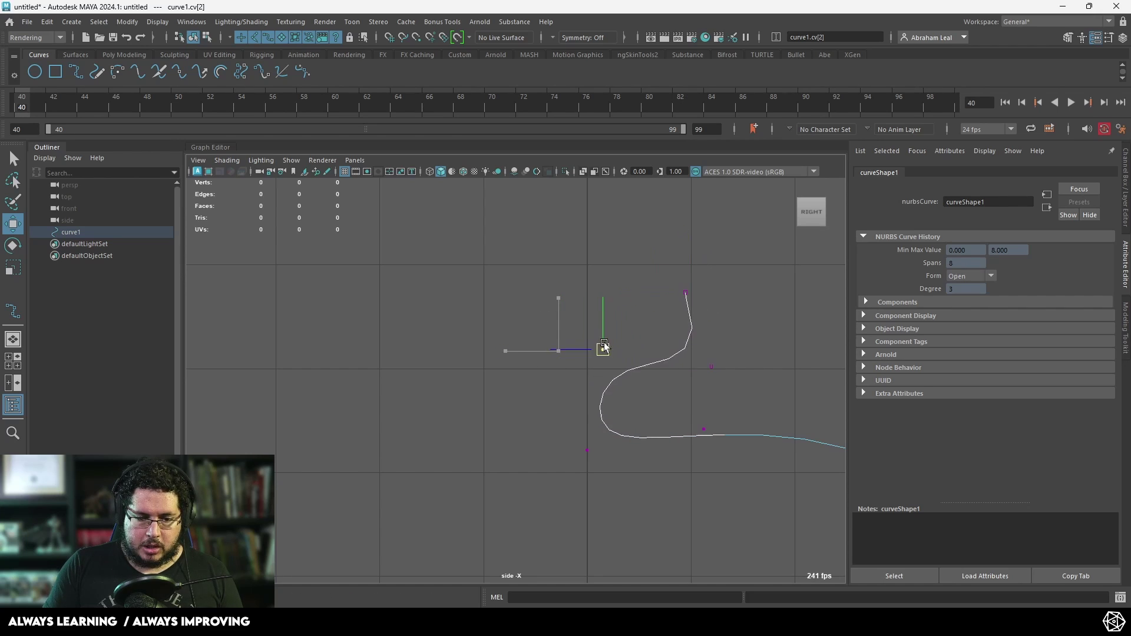
- Try tightening the neck bend below the tip by shifting the surrounding control vertices and raising the end point
left_click_drag(640, 410, 553, 505)
left_click_drag(587, 450, 578, 430)
left_click_drag(735, 353, 686, 378)
left_click_drag(711, 366, 697, 352)
left_click_drag(614, 327, 640, 356)
left_click_drag(709, 260, 666, 316)
left_click_drag(686, 294, 675, 275)
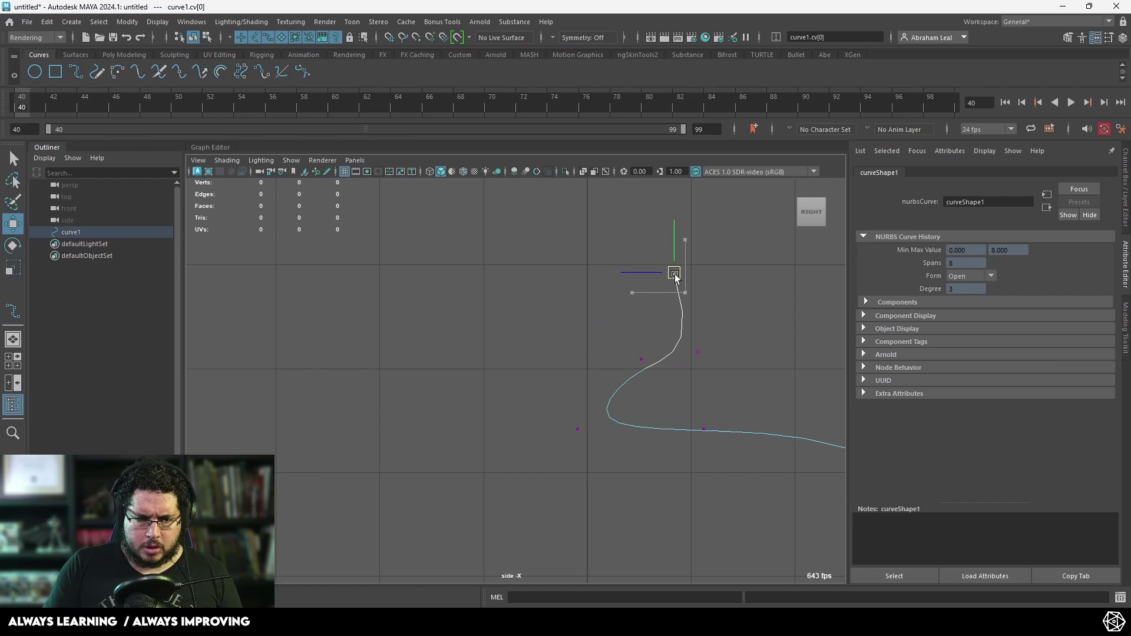
- Try folding the curve's tip inward toward the central axis to give the neck an S-shape
left_click_drag(660, 351, 624, 386)
left_click_drag(719, 344, 684, 370)
left_click_drag(704, 356, 717, 329)
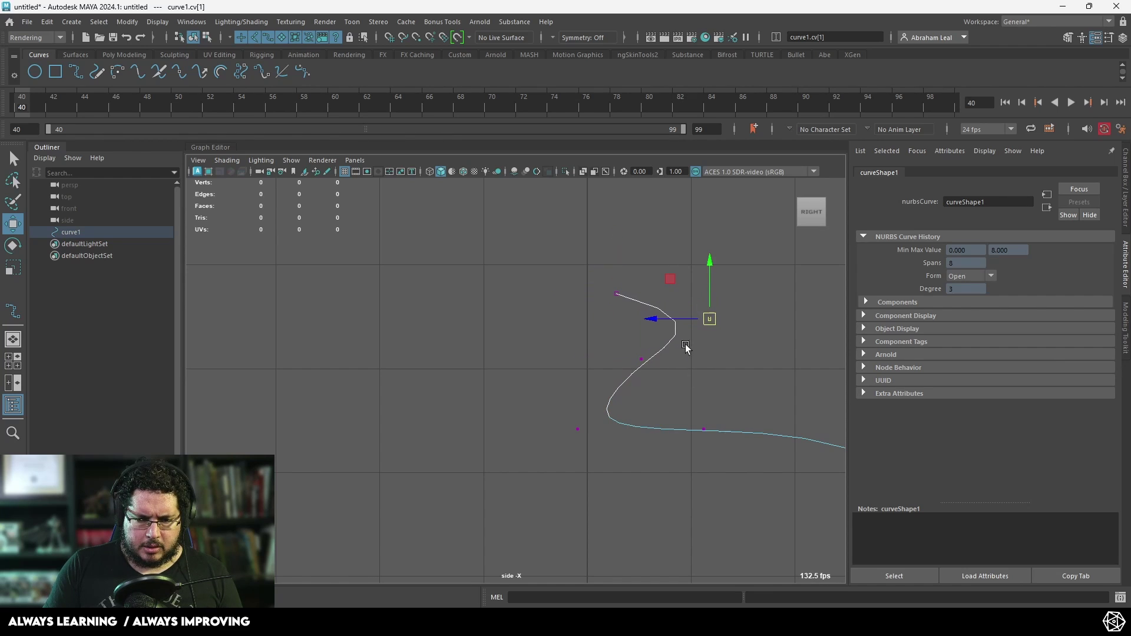
left_click(641, 357)
left_click_drag(642, 358, 662, 352)
left_click(578, 429)
left_click_drag(578, 429, 615, 422)
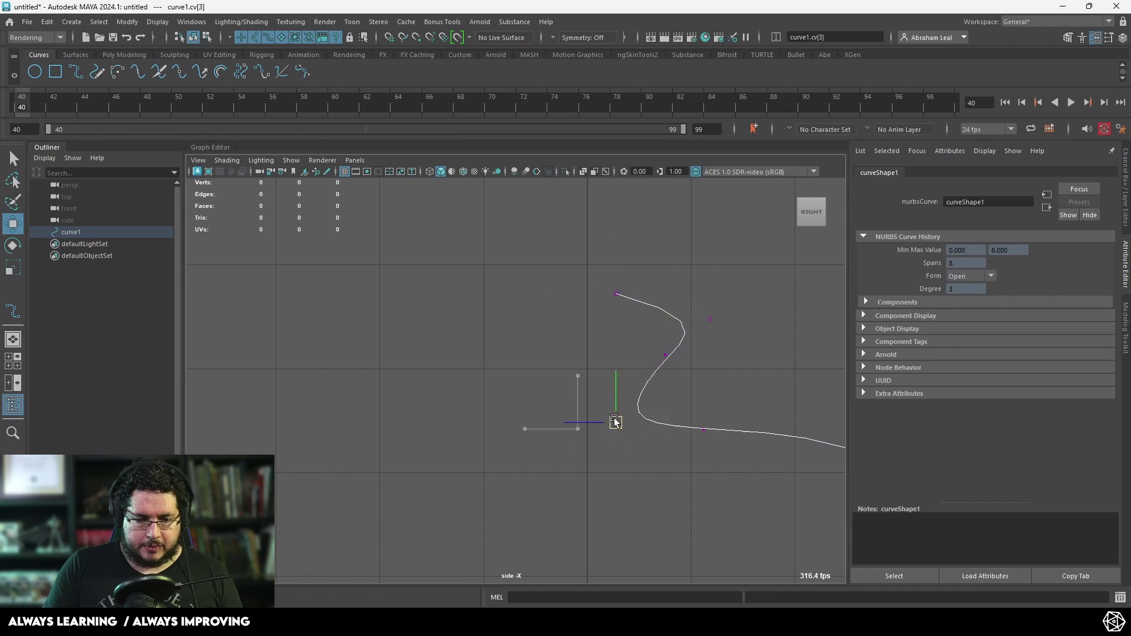
- Rearrange the curve's top control vertices into a C-shaped hook that opens outward beside the central axis
left_click_drag(636, 277, 599, 318)
left_click_drag(606, 294, 684, 265)
left_click_drag(733, 300, 654, 359)
left_click_drag(595, 287, 574, 291)
left_click(695, 293)
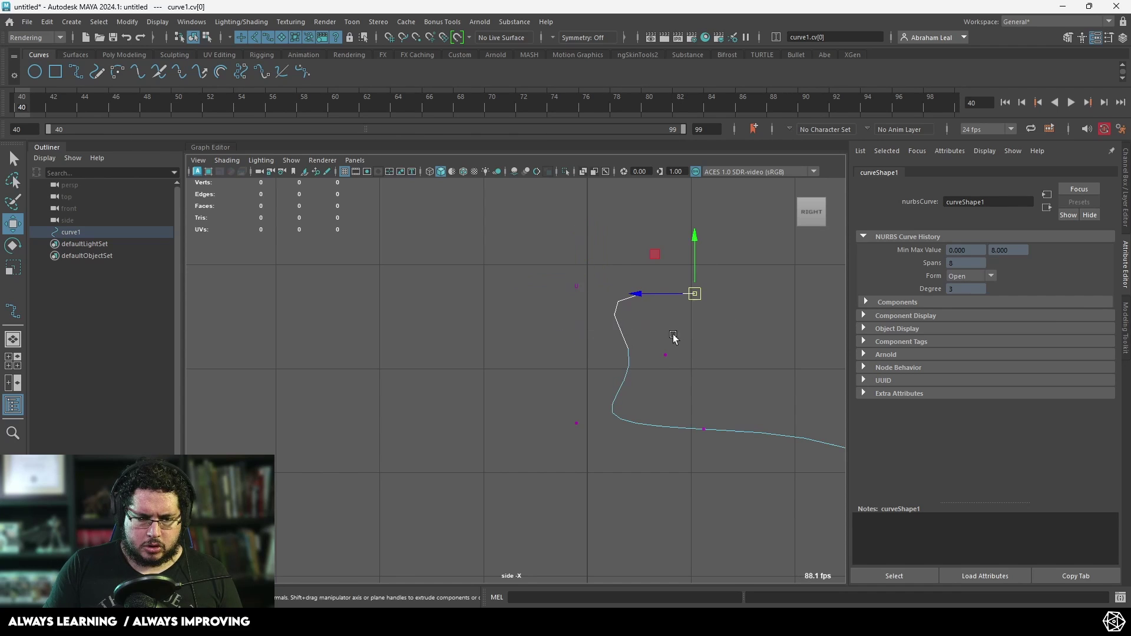
left_click_drag(658, 360, 571, 358)
left_click_drag(724, 251, 526, 377)
left_click_drag(629, 314, 652, 310)
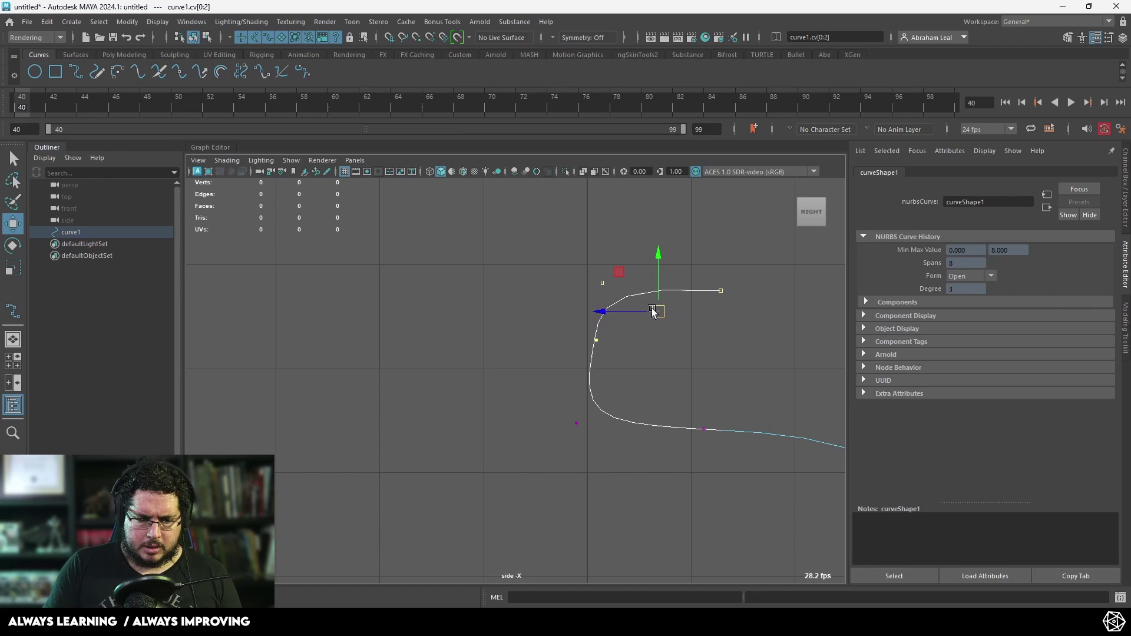
- Curl the hook's end downward toward the bar and adjust its upper control vertices into a rounded loop
left_click_drag(625, 246, 638, 277)
left_click_drag(769, 267, 722, 310)
left_click_drag(722, 305, 683, 360)
left_click_drag(669, 251, 621, 310)
left_click_drag(639, 277, 678, 281)
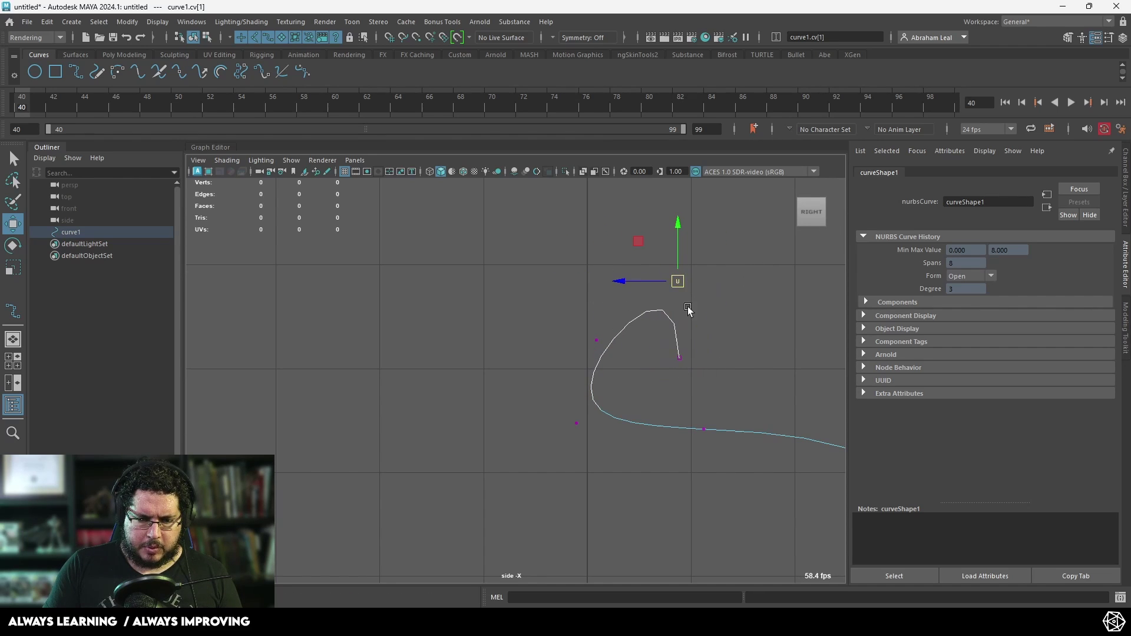
left_click_drag(703, 334, 671, 375)
left_click_drag(694, 263, 550, 424)
left_click(697, 309)
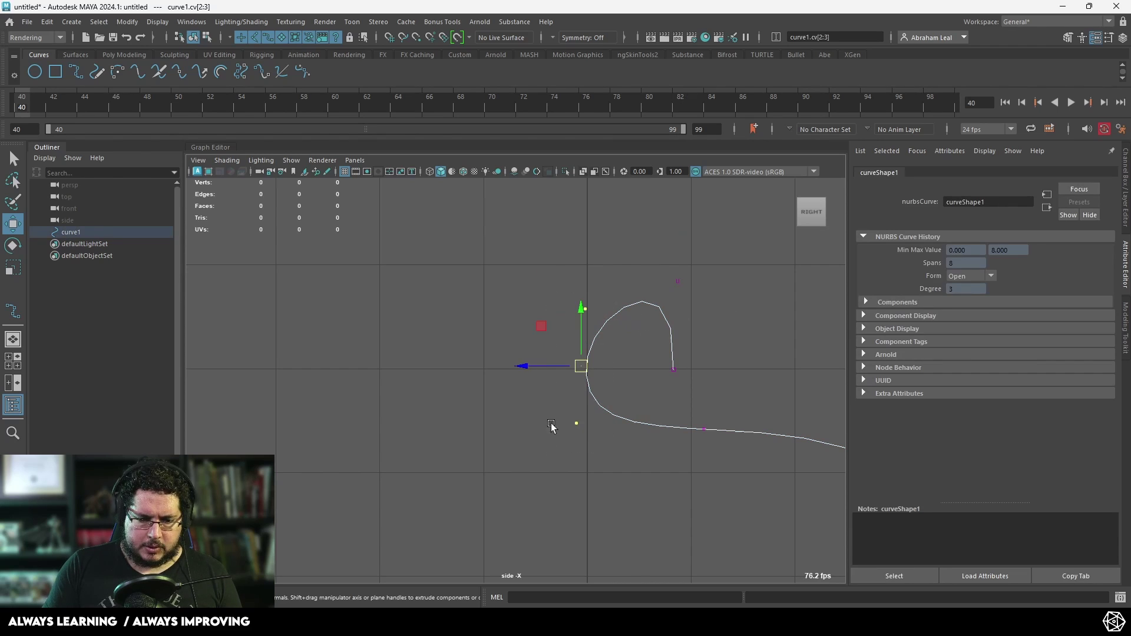
- Return the curve to object mode, select it as a whole, and show it in the perspective view with the Move tool active
scroll(617, 393, "down", 8)
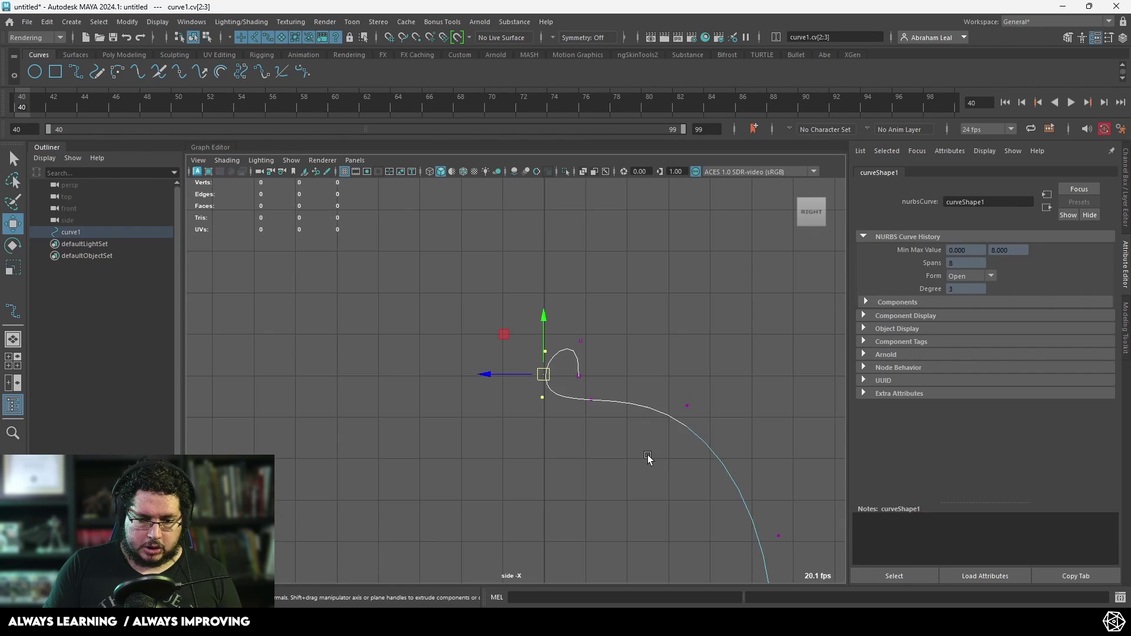
middle_click_drag(628, 497, 642, 354, "alt")
scroll(641, 352, "down", 3)
key("q")
right_click_drag(638, 311, 672, 287)
left_click(677, 293)
key("space")
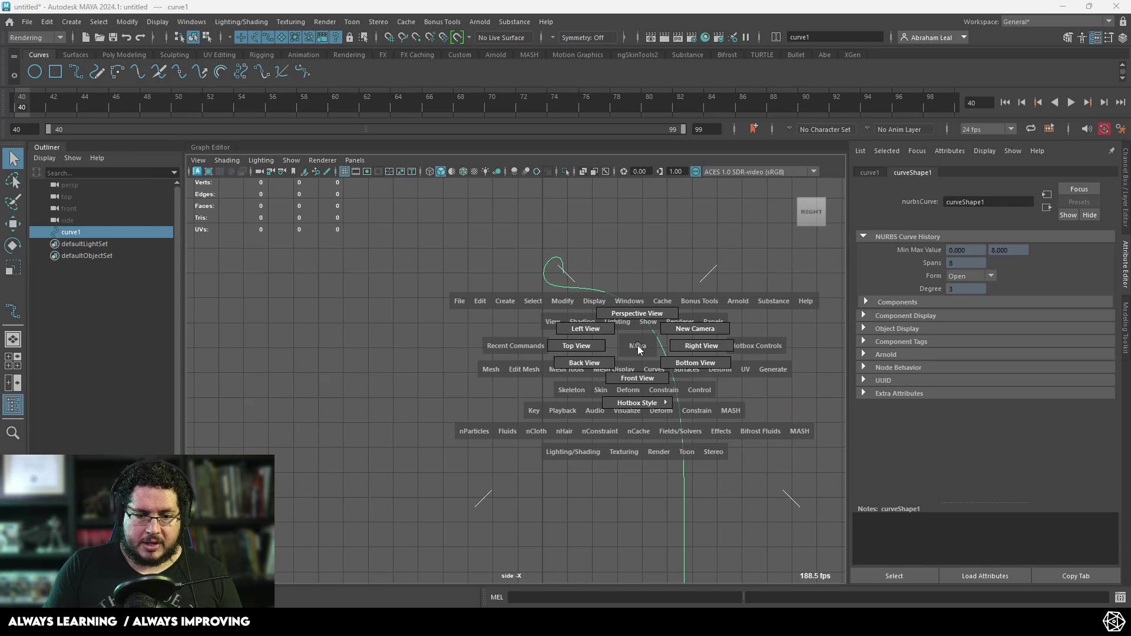
left_click_drag(639, 345, 494, 370)
key("space")
key("w")
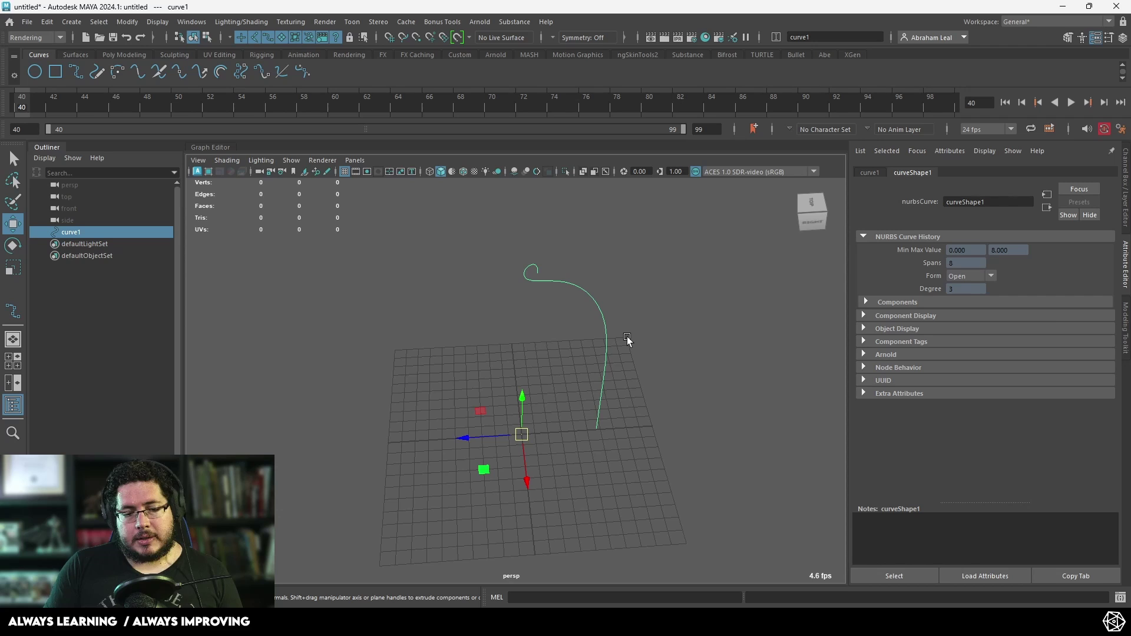
- Open the Windows Calculator, divide 360 by 12 to get the rotation angle between bars, and close it
key("super")
type("calc")
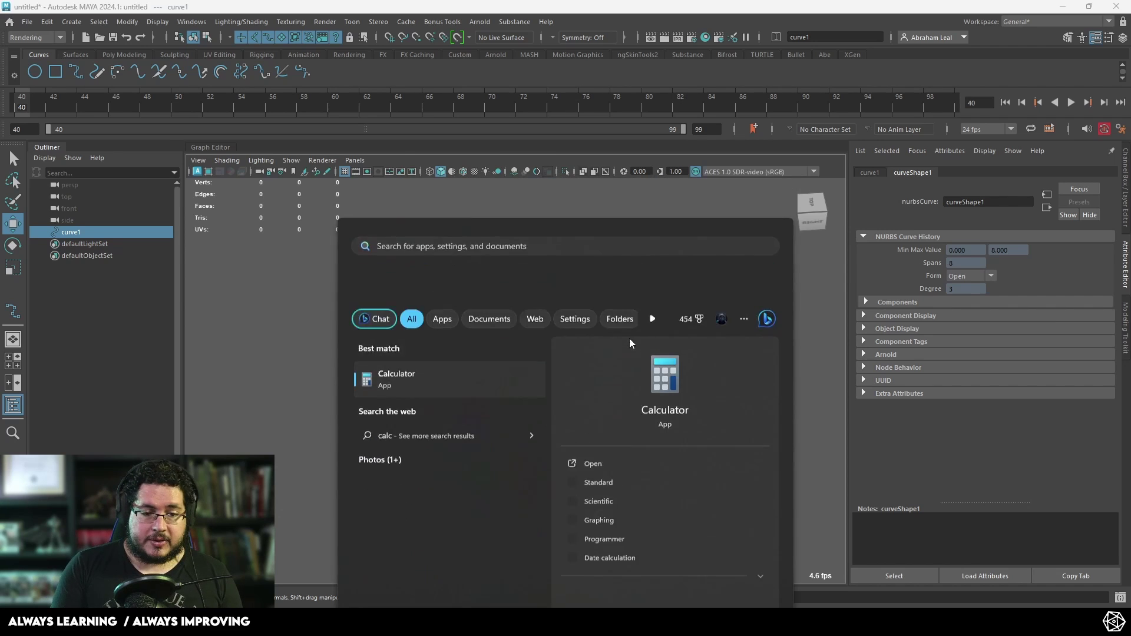
key("Return")
type("360")
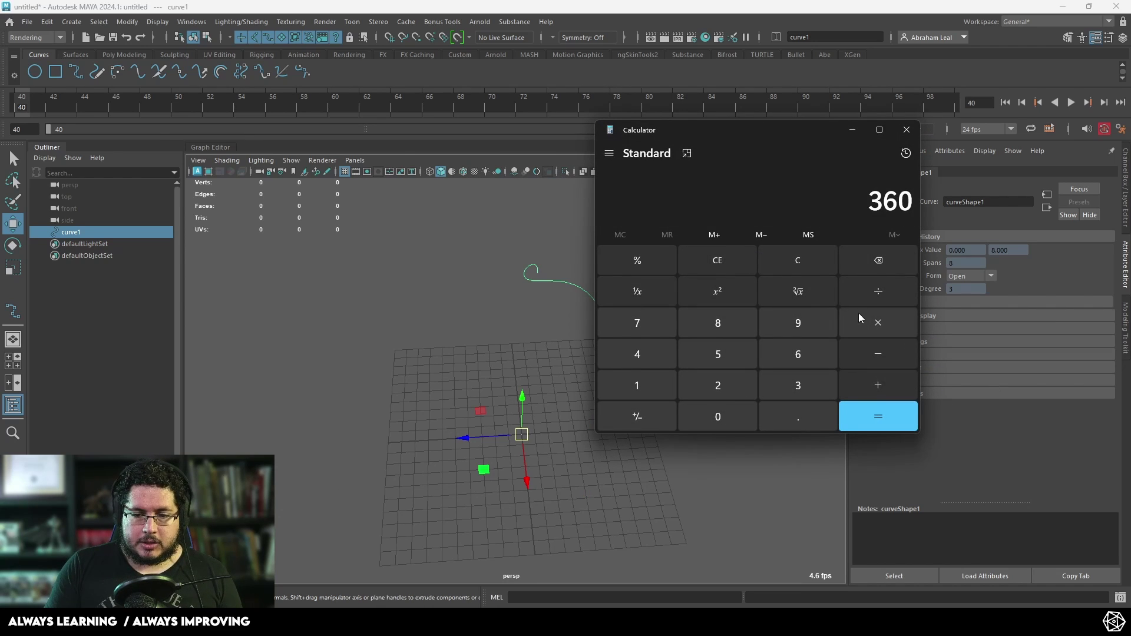
type(" ÷ 12 =")
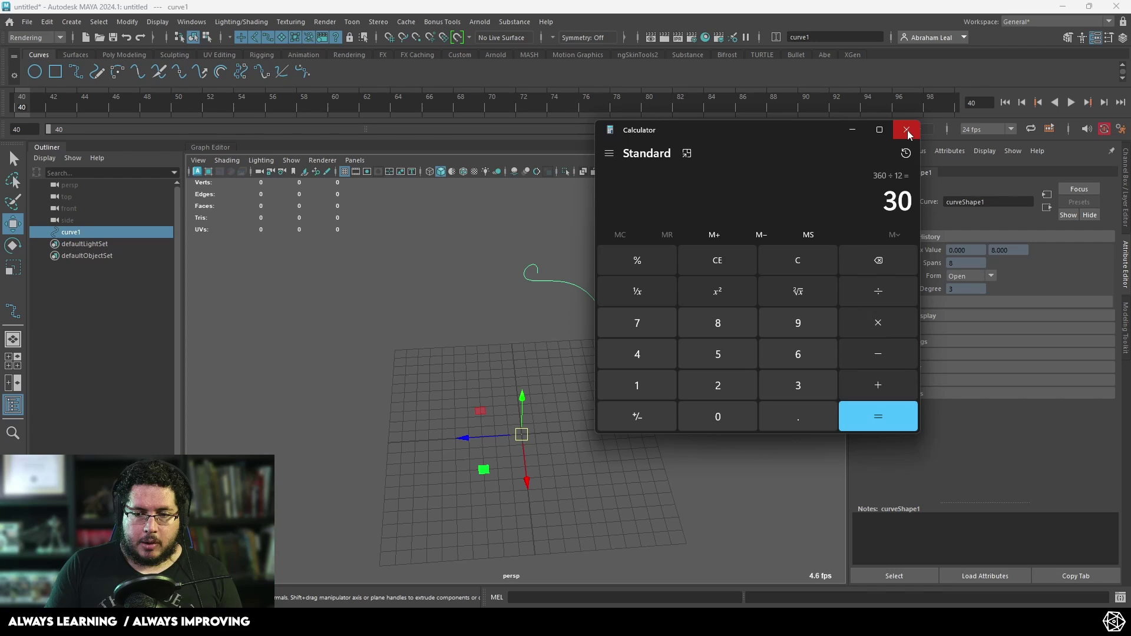
left_click(908, 130)
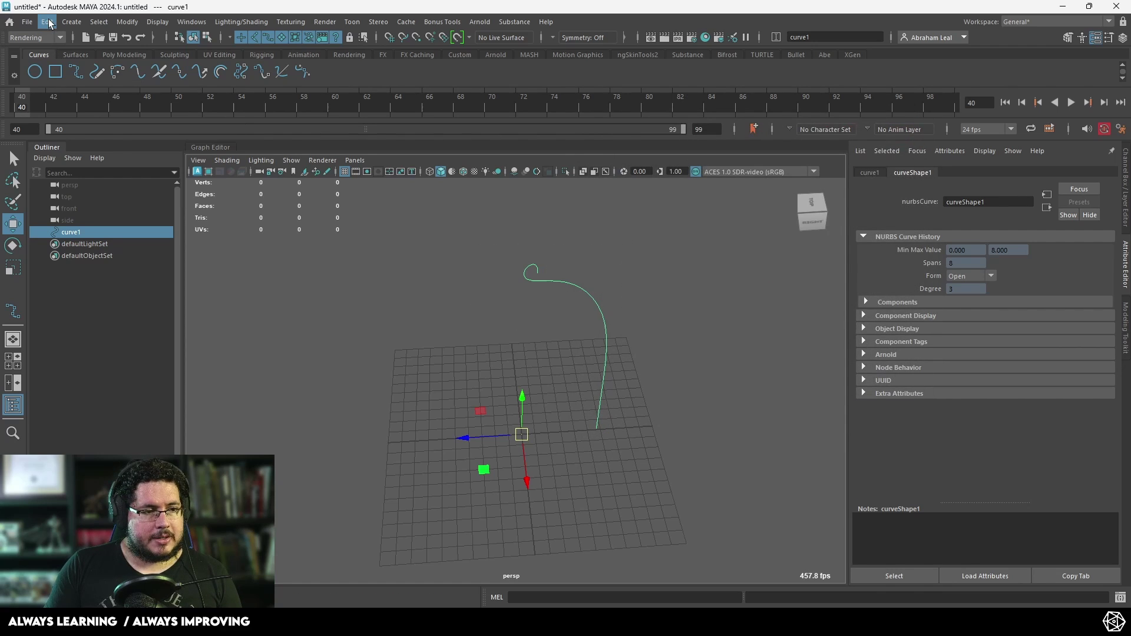
- Use Duplicate Special on the bar curve to make 11 copies rotated 30 degrees in Y, without duplicating the input graph
left_click(27, 22)
mouse_move(45, 19)
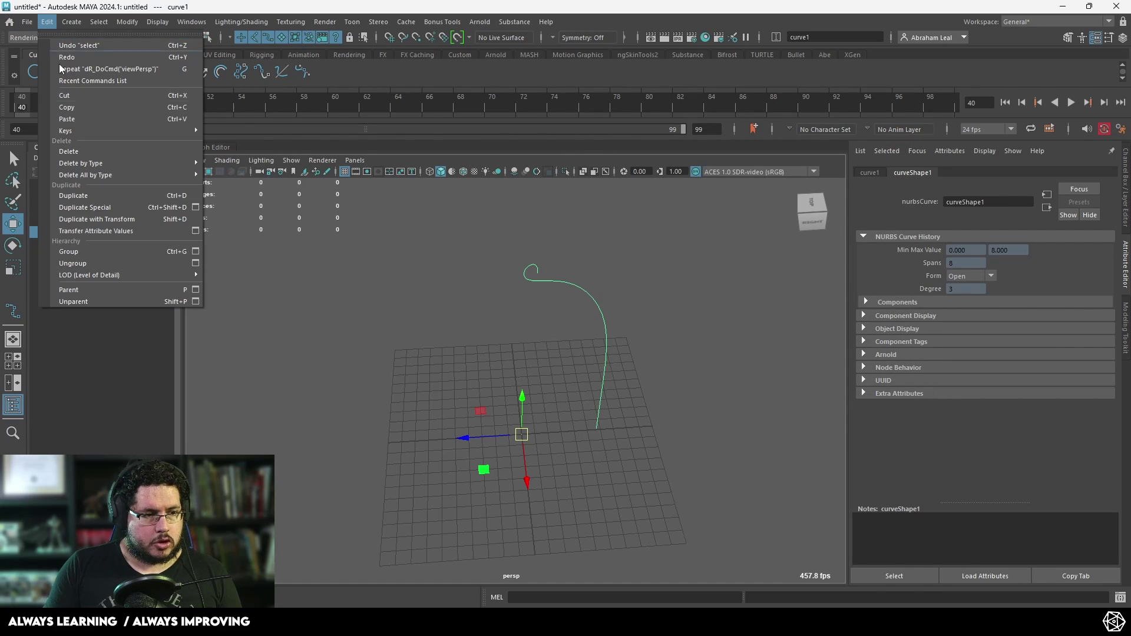
left_click(196, 207)
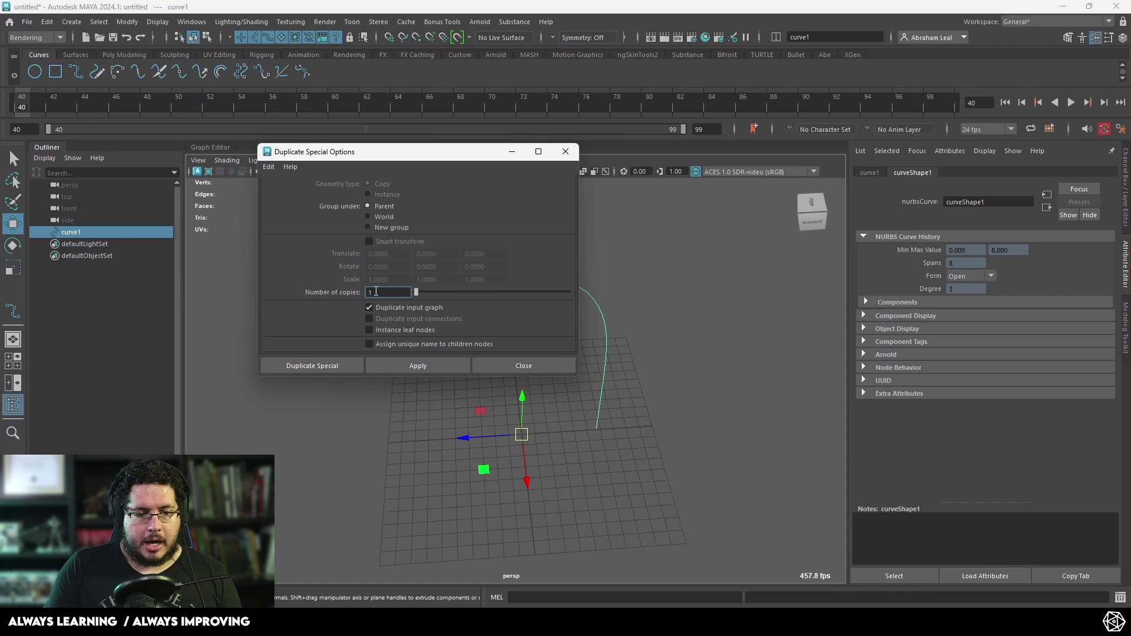
type("11")
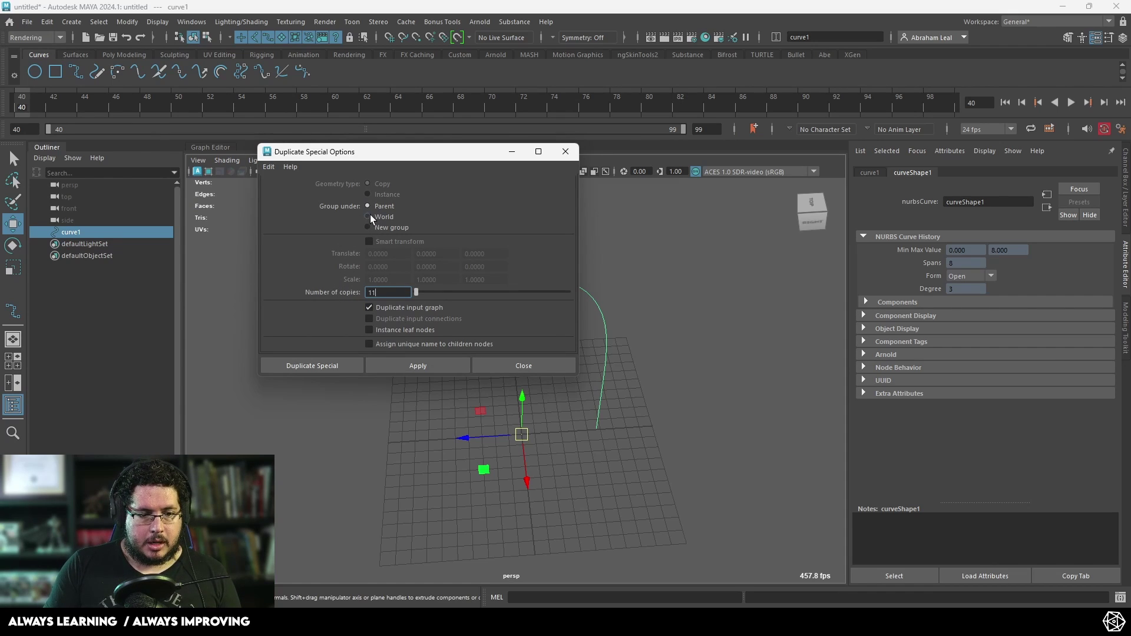
left_click(369, 307)
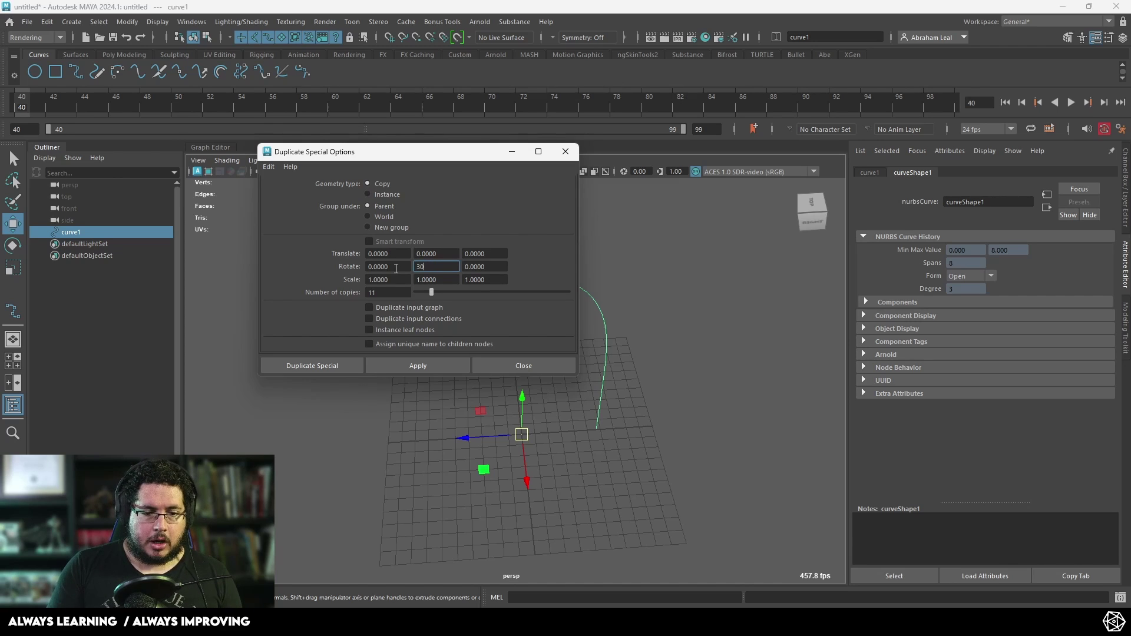
left_click(296, 367)
left_click(709, 346)
left_click_drag(709, 346, 512, 331, "alt")
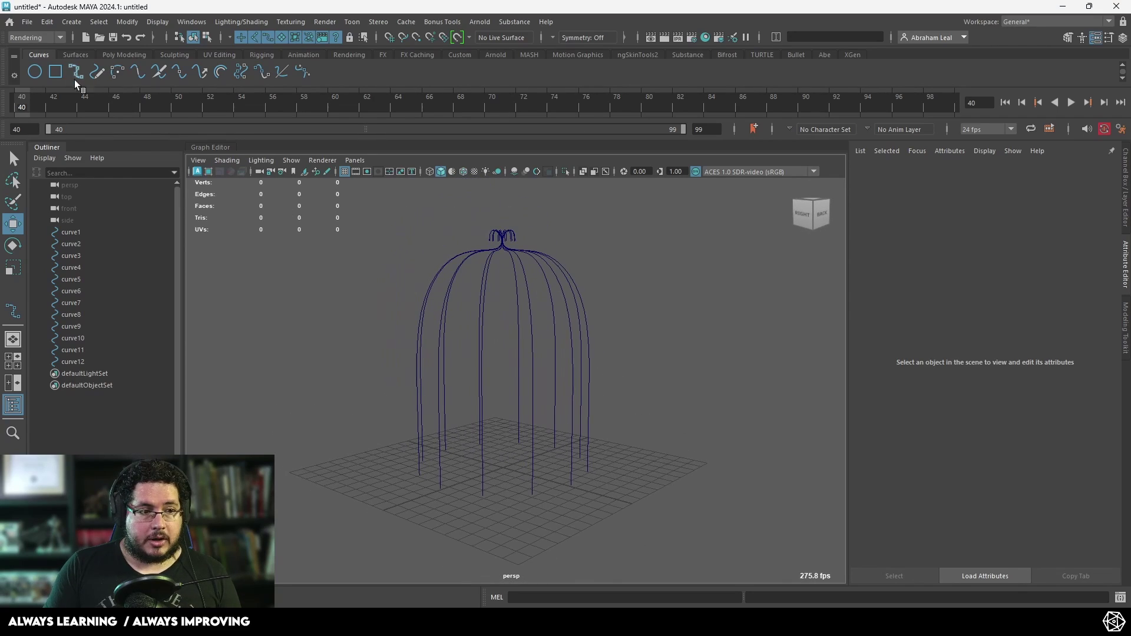
- Create a NURBS circle and scale it to match the cage's diameter at the lower ends of the bars
left_click(34, 71)
key("r")
left_click_drag(503, 468, 573, 432)
middle_click_drag(572, 432, 616, 438, "alt")
right_click_drag(616, 437, 592, 554, "alt")
key("w")
left_click_drag(523, 483, 523, 478)
right_click_drag(523, 477, 458, 460, "alt")
left_click_drag(457, 460, 464, 481, "alt")
- Duplicate the base circle and raise the copy to about mid-height of the bars
key("ctrl+d")
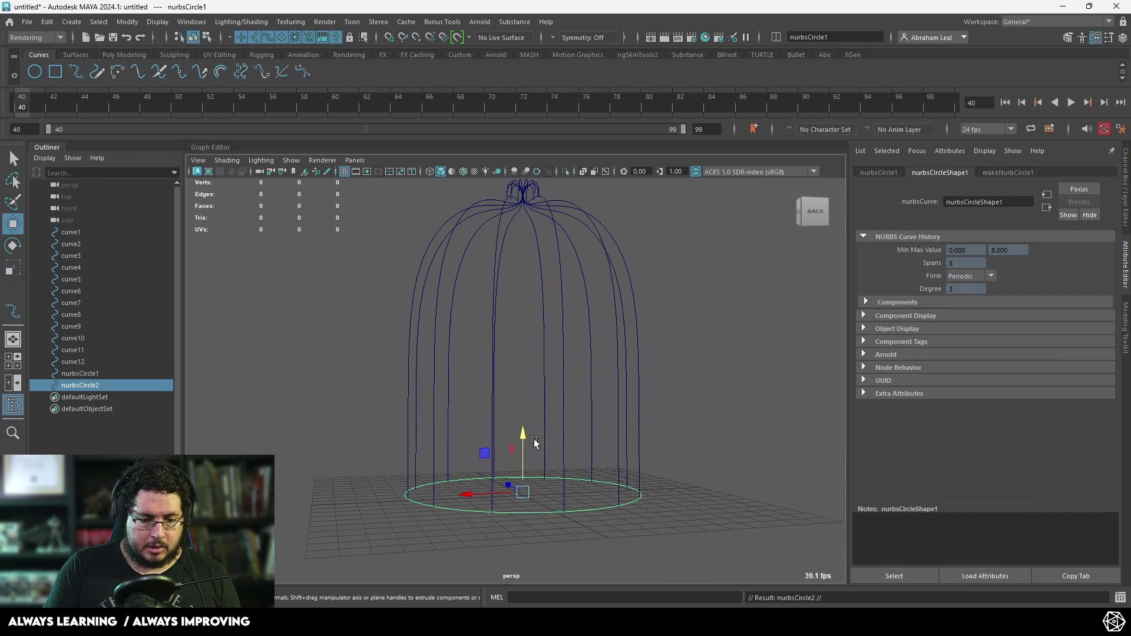
left_click_drag(523, 445, 518, 220)
key("r")
- Duplicate the mid-height circle, raise the copy into the dome, and scale it down to fit the bars there
key("ctrl+d")
key("w")
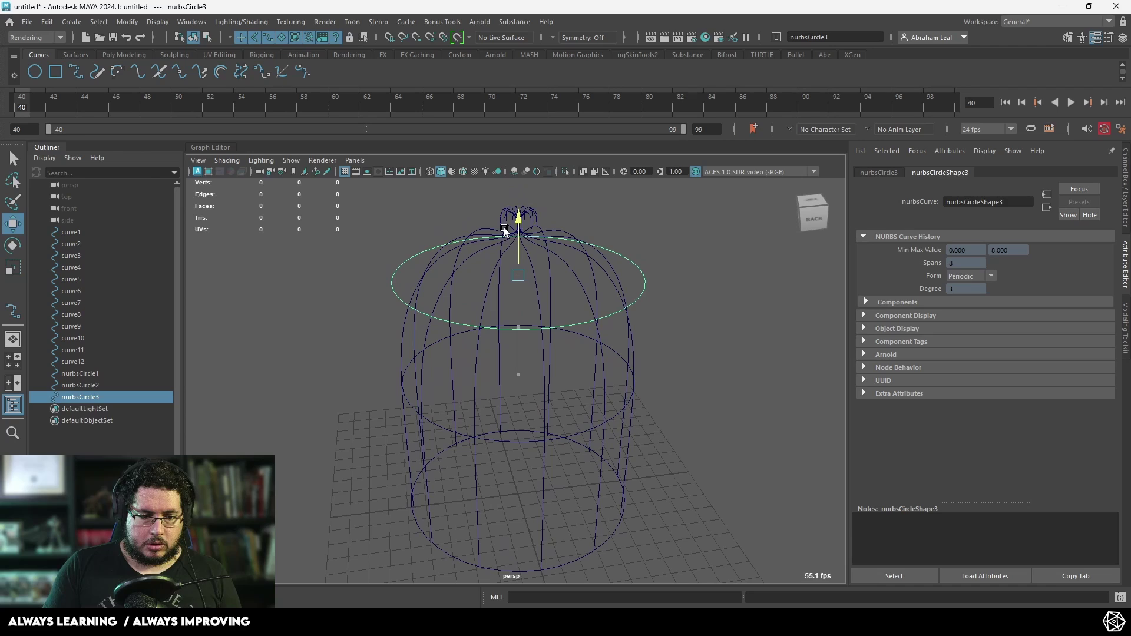
key("r")
left_click_drag(518, 275, 478, 275)
left_click_drag(479, 276, 540, 272, "alt")
- Select all twelve bar curves and create sweep meshes from them
left_click_drag(702, 302, 566, 330)
left_click(123, 55)
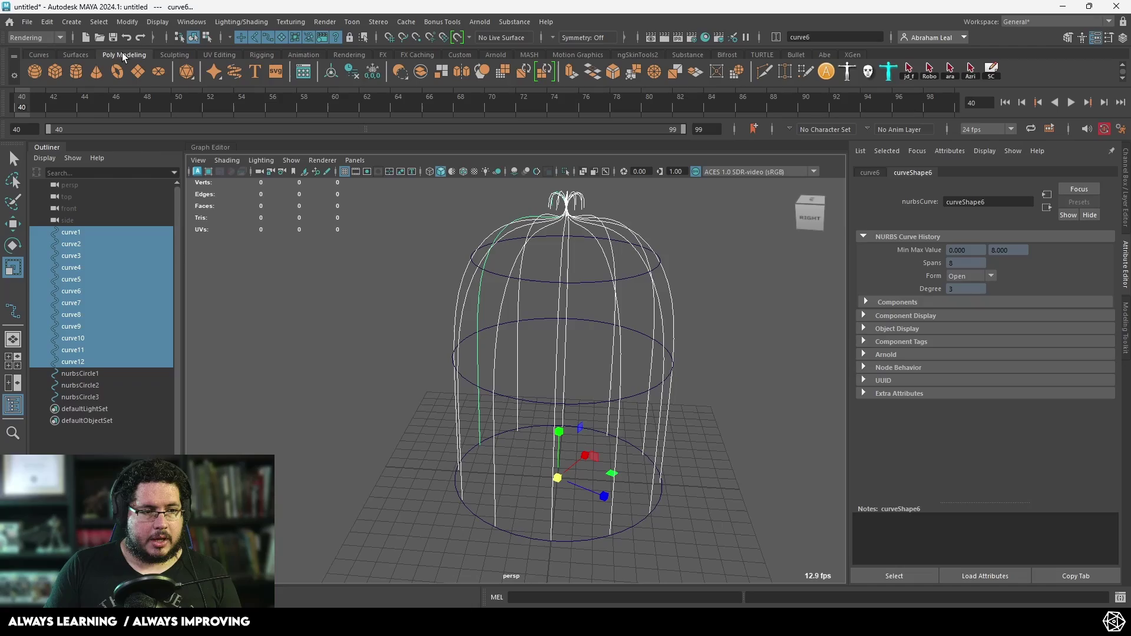
left_click(234, 72)
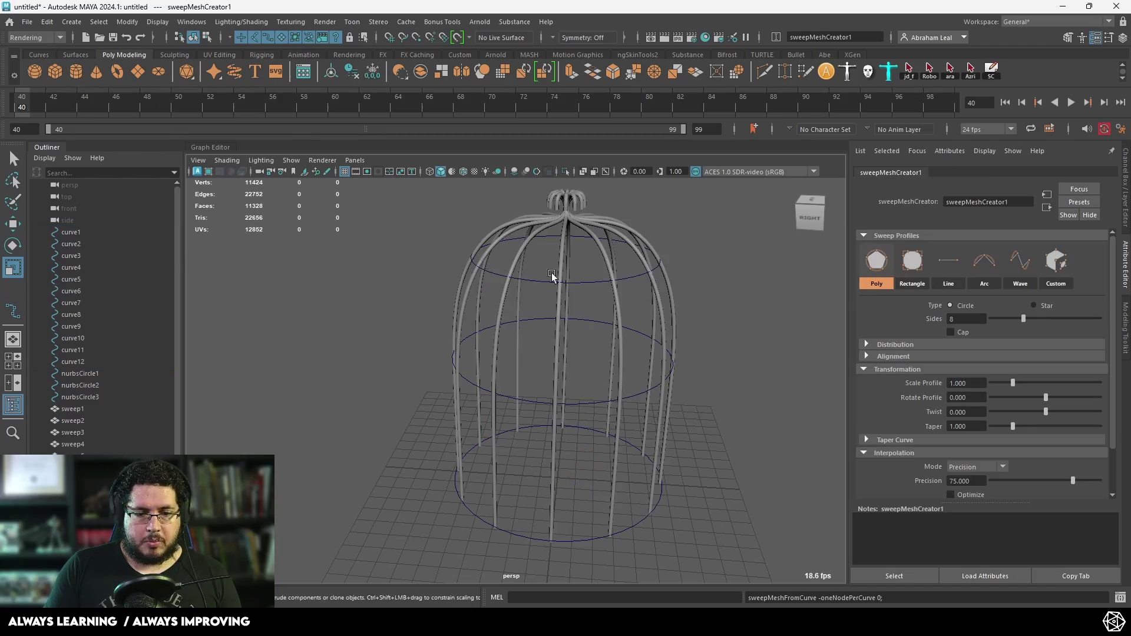
- Thicken the swept bars by setting the Scale Profile to 1.401
left_click_drag(556, 277, 565, 300, "alt")
right_click_drag(566, 300, 613, 343, "alt")
mouse_move(614, 343)
left_mouse_down("alt")
mouse_move(598, 384)
mouse_move(604, 354)
left_mouse_up("alt")
right_click_drag(604, 354, 638, 374, "alt")
left_click_drag(637, 375, 574, 323, "alt")
scroll(573, 323, "down", 5)
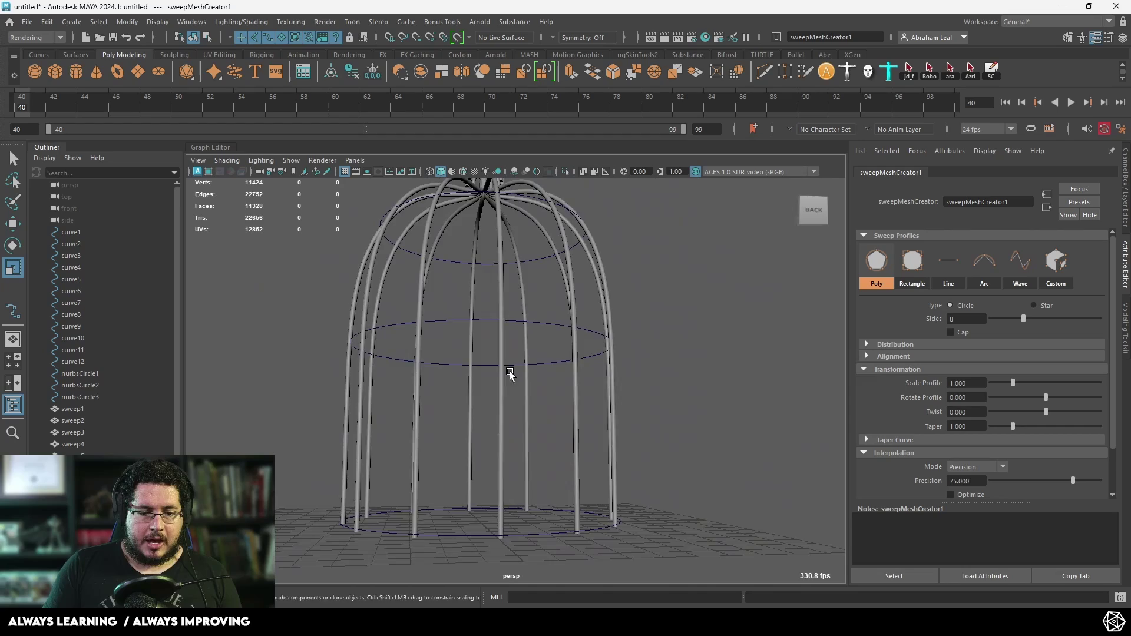
left_click_drag(510, 374, 697, 409, "alt")
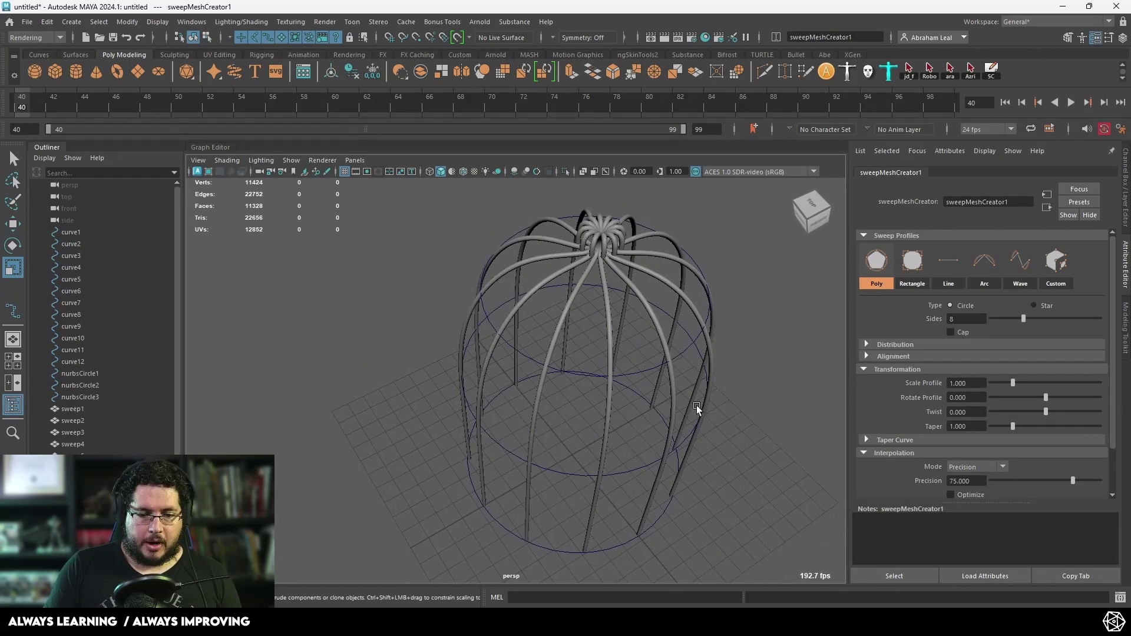
left_click_drag(1014, 384, 1023, 386)
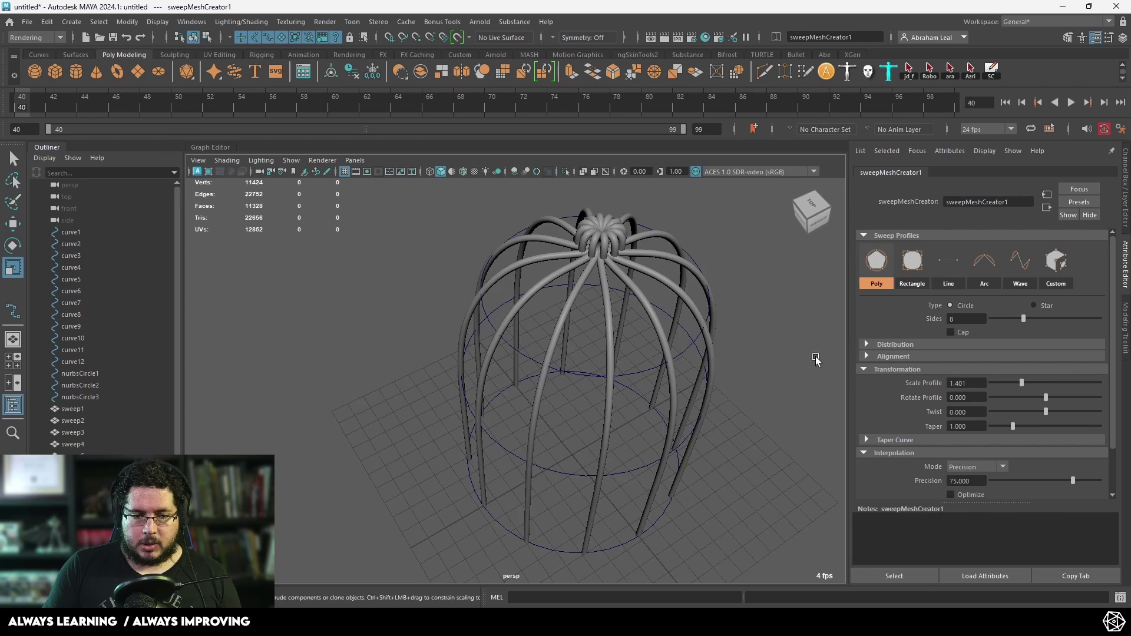
- Select the three ring circles together and create sweep meshes from them
left_click_drag(816, 359, 613, 283, "alt")
left_click(577, 247)
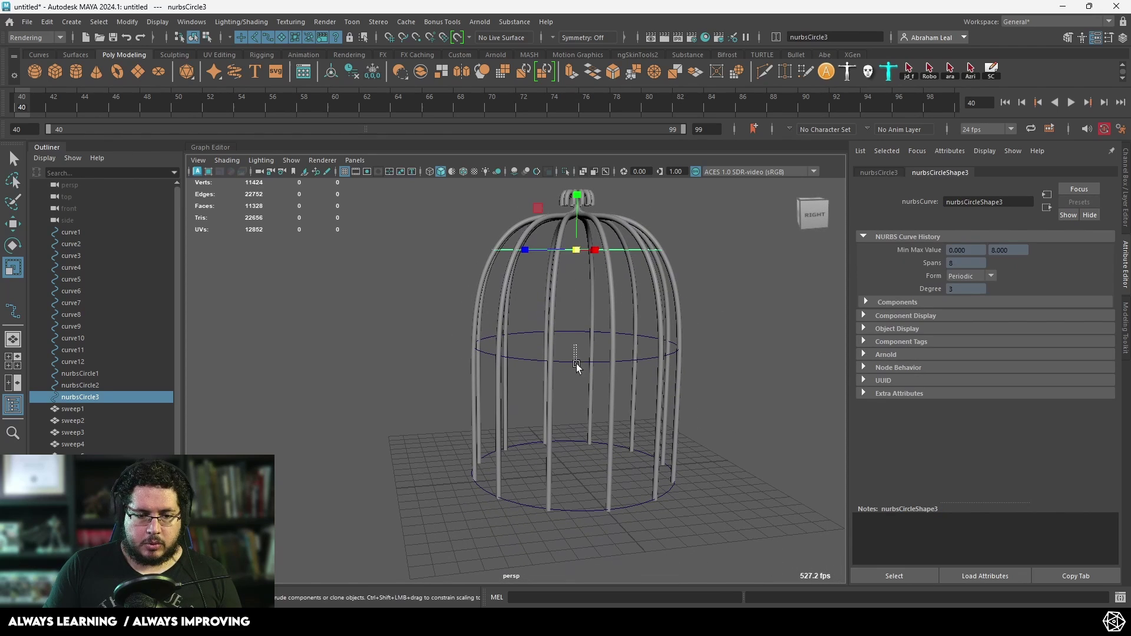
left_click(576, 362, "shift")
left_click(577, 508, "shift")
left_click(240, 76)
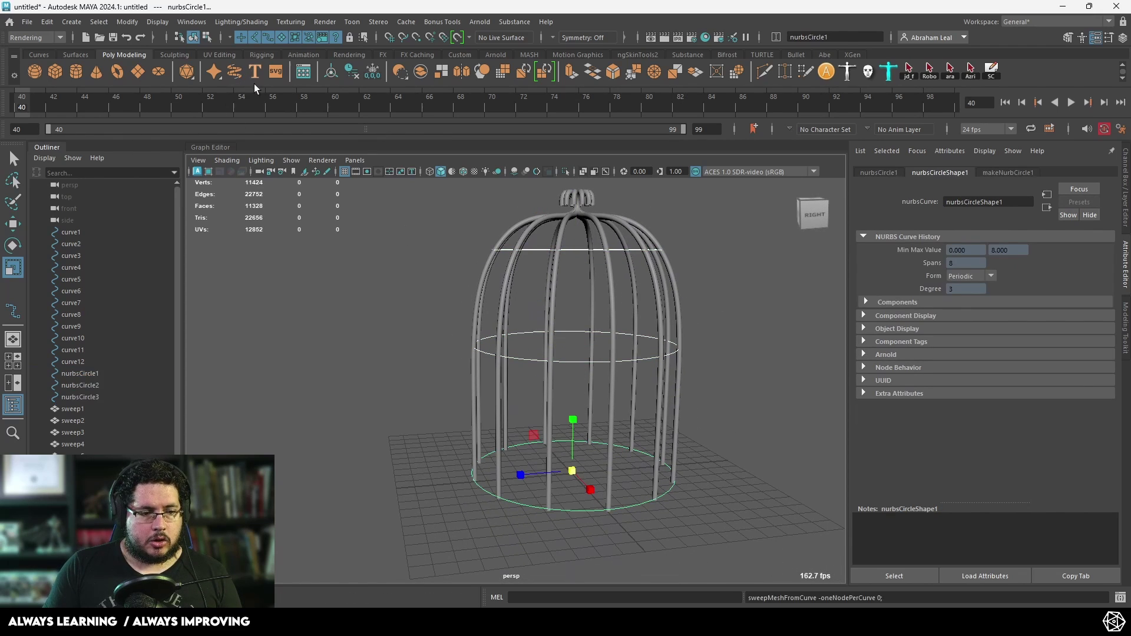
- Set the ring sweep's Scale Profile to 2.555, Sides to 4, and Twist to 0.198 to form flat bands
left_click_drag(828, 329, 813, 336, "alt")
left_click_drag(1016, 383, 1044, 385)
left_click_drag(766, 342, 745, 371, "alt")
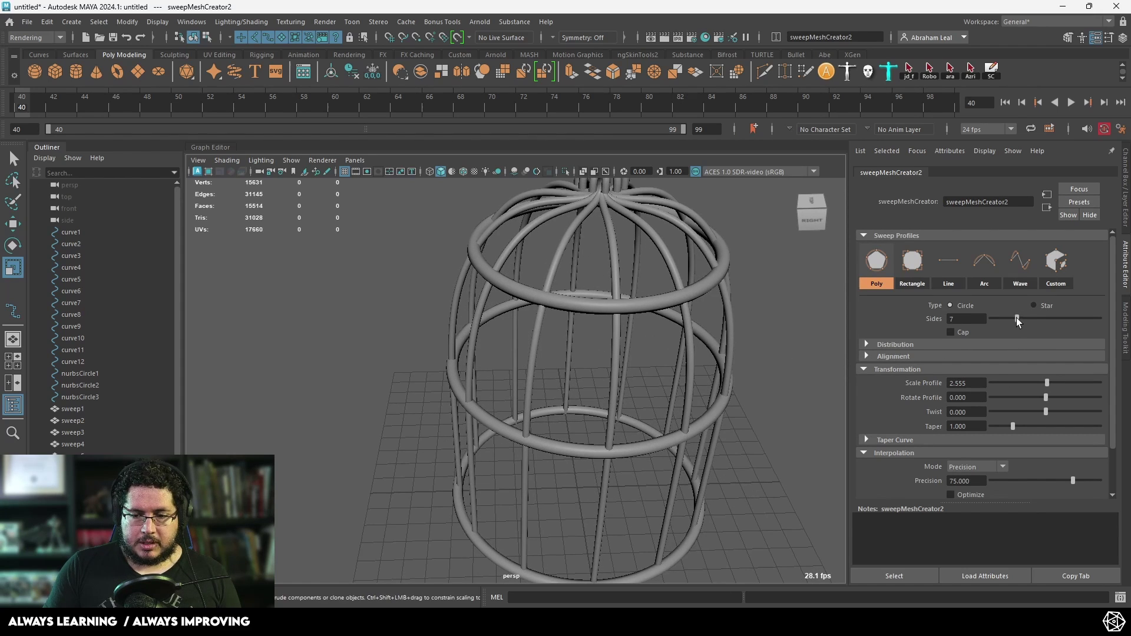
left_click_drag(1017, 321, 997, 324)
left_click_drag(684, 295, 652, 380, "alt")
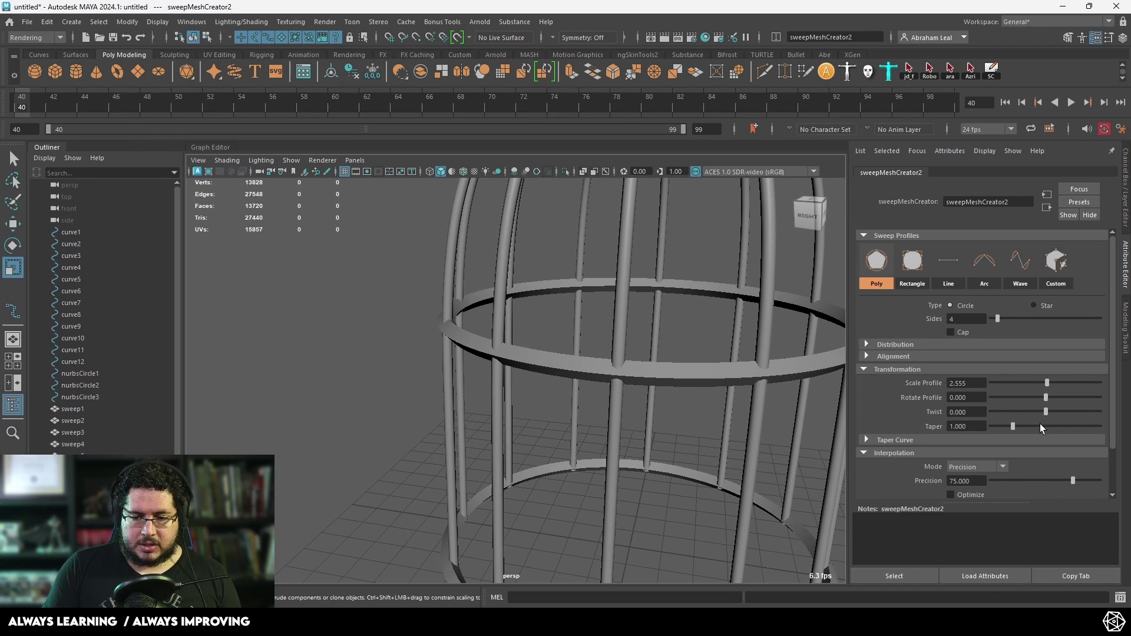
left_click_drag(1046, 417, 1052, 414)
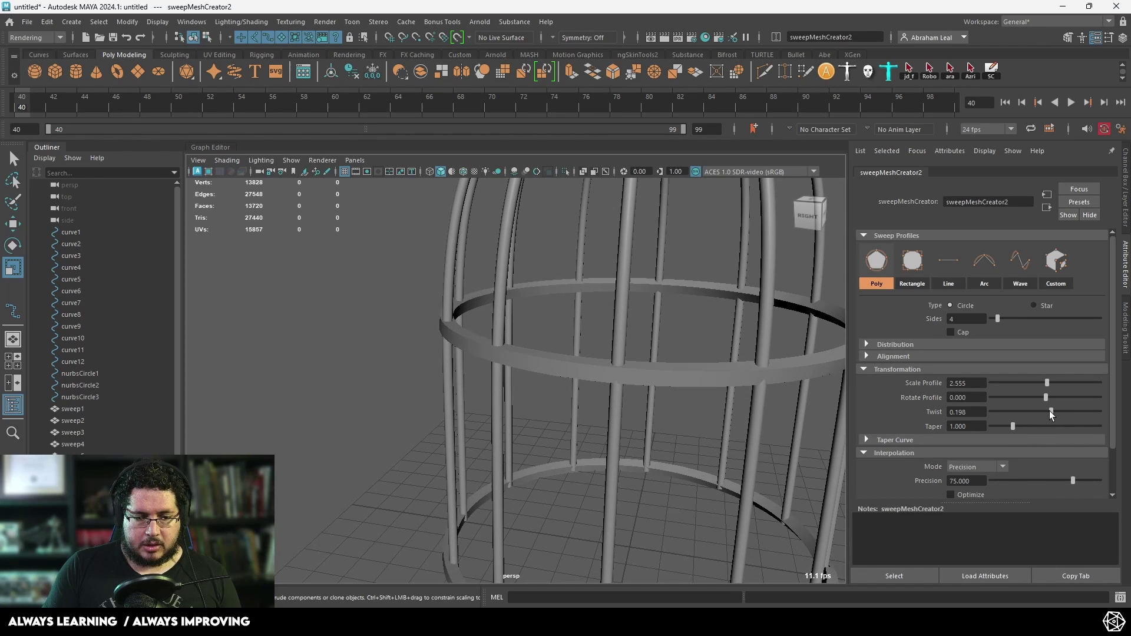
- Try adjusting the Twist of the upper ring's sweep while in wireframe display, and undo the change
left_click_drag(618, 359, 616, 394, "alt")
scroll(561, 283, "up", 3)
key("4")
left_click(558, 273)
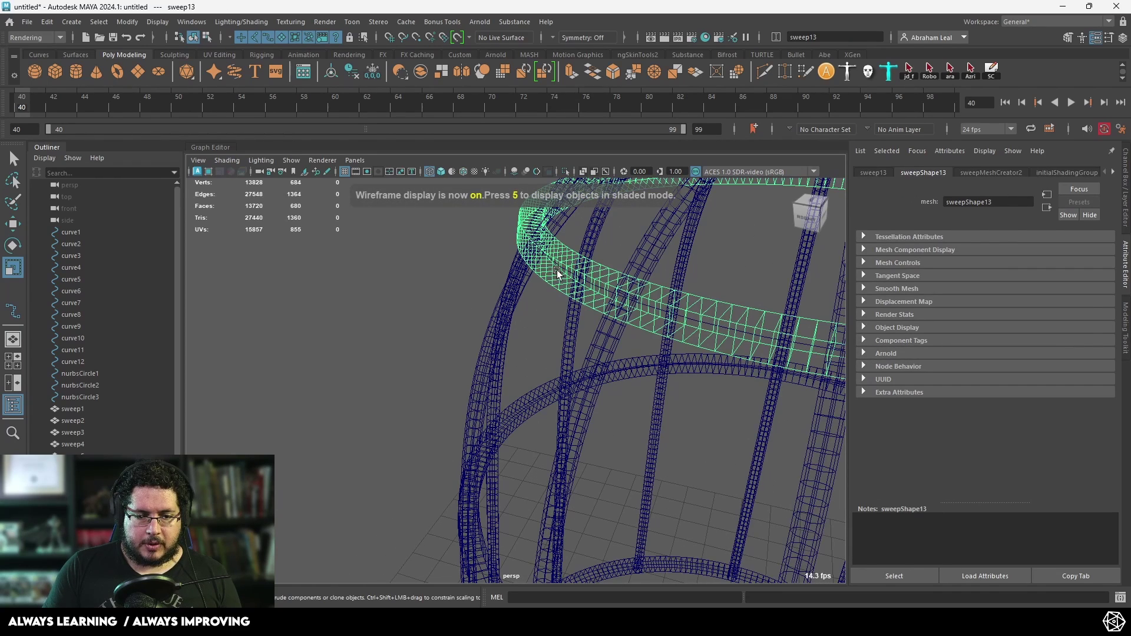
left_click(571, 274)
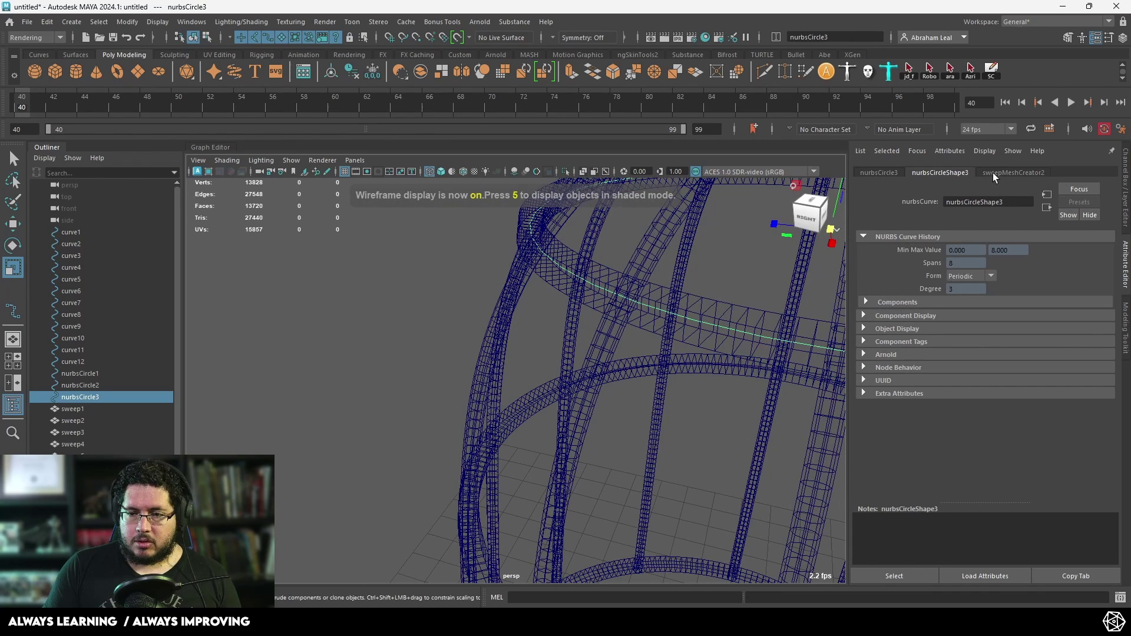
left_click(684, 302)
left_click(733, 303)
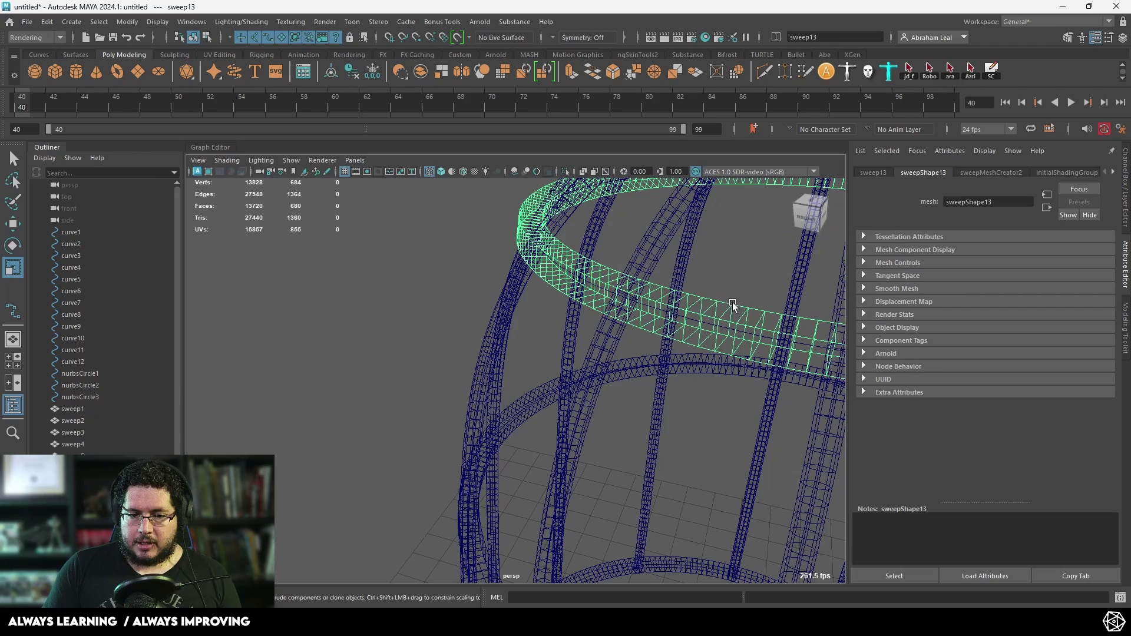
left_click(991, 172)
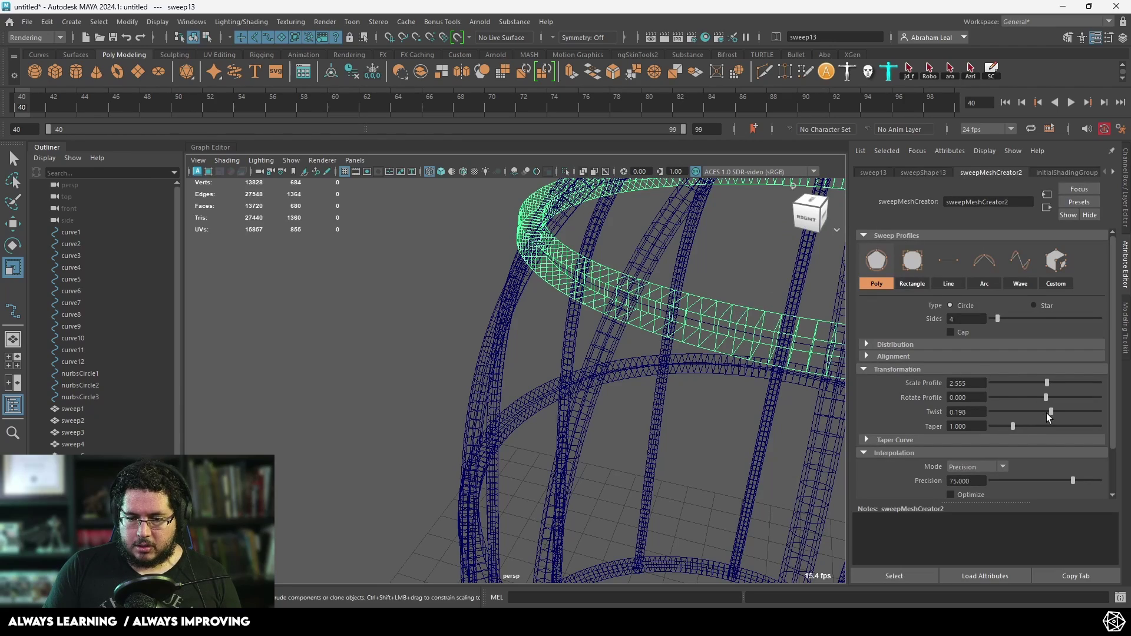
left_click_drag(1051, 412, 1053, 411)
key("ctrl+z")
scroll(706, 368, "down", 4)
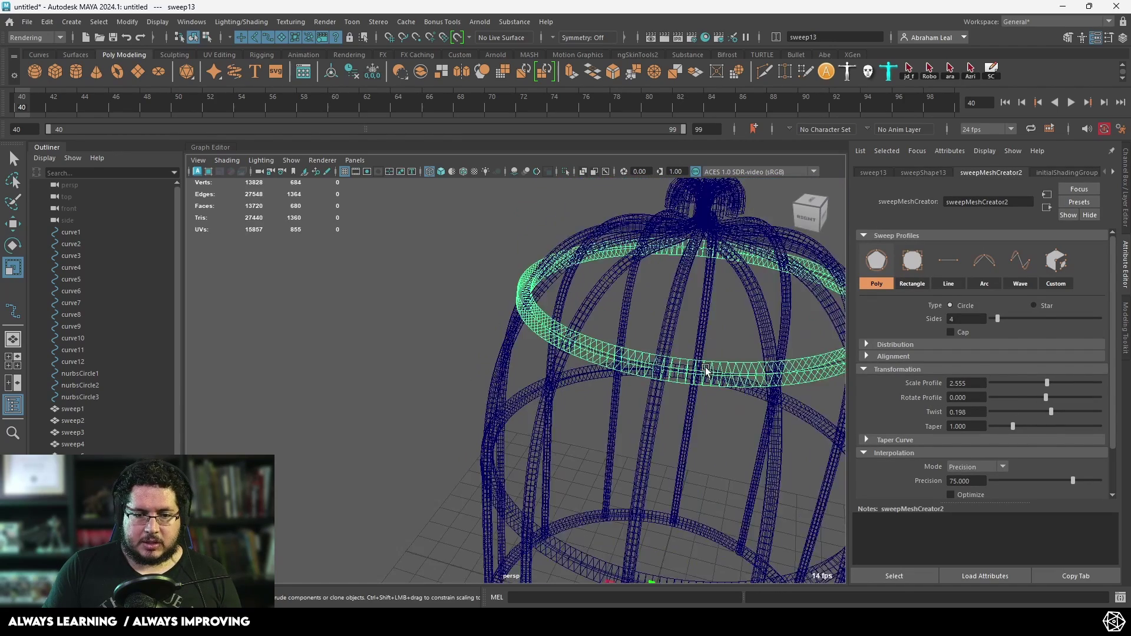
scroll(707, 371, "down", 5)
key("5")
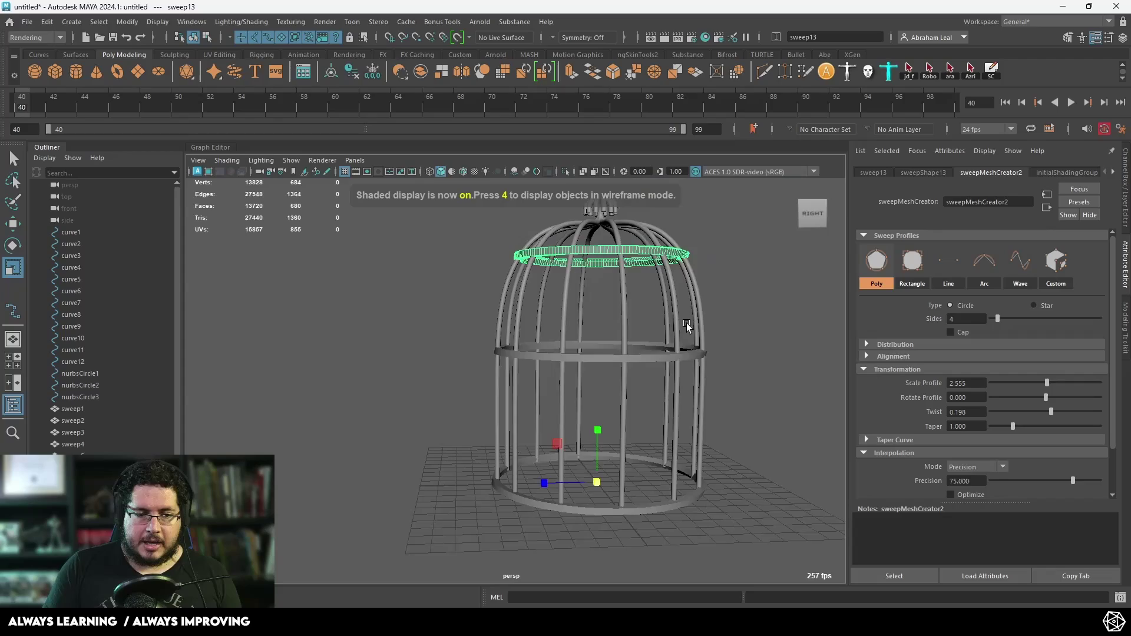
- Clear the selection and examine the cage's bars and rings from the side, close up, and from above
left_click_drag(687, 323, 468, 313, "alt")
right_click_drag(479, 300, 482, 355, "alt")
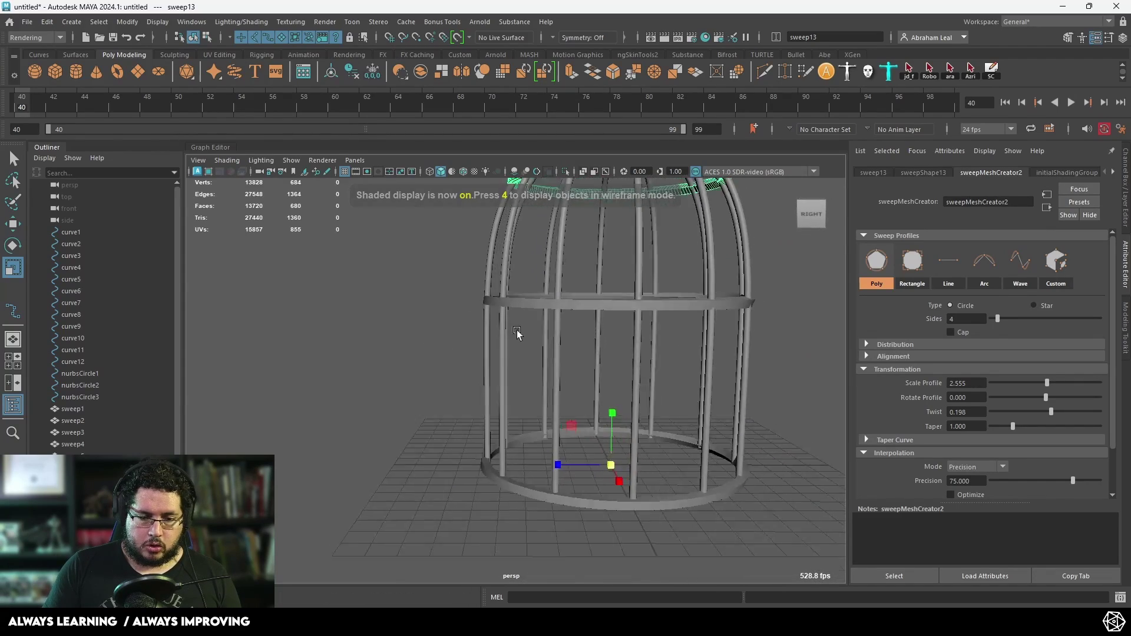
left_click_drag(517, 333, 560, 330, "alt")
left_click(752, 281)
left_click_drag(753, 280, 767, 294, "alt")
right_click_drag(766, 295, 670, 268, "alt")
middle_click_drag(669, 268, 689, 323, "alt")
left_click_drag(689, 324, 479, 402, "alt")
left_click_drag(533, 226, 635, 381, "alt")
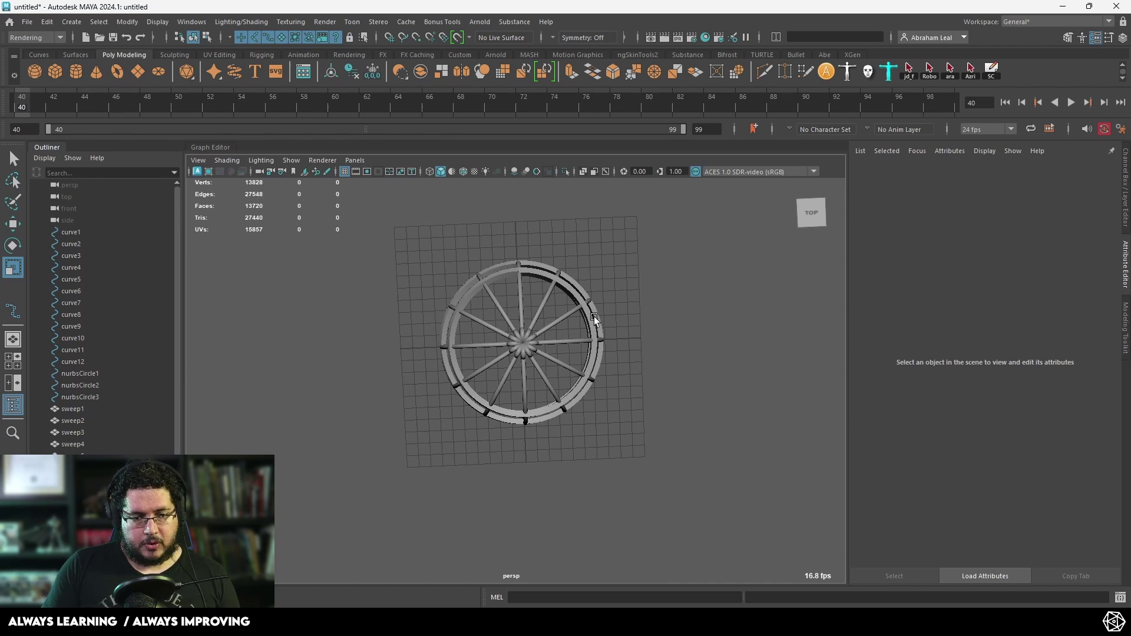
- In the top view, select all the cage's curves and sweep meshes and group them
key("space")
left_click_drag(606, 342, 568, 341)
scroll(589, 338, "down", 10)
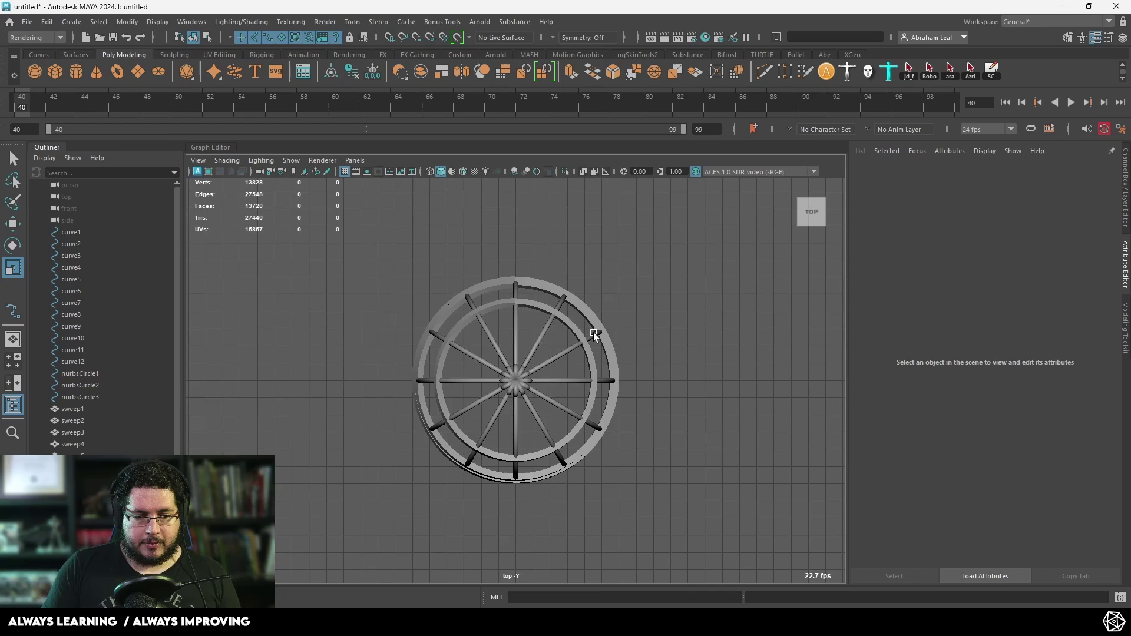
left_click_drag(687, 253, 333, 562)
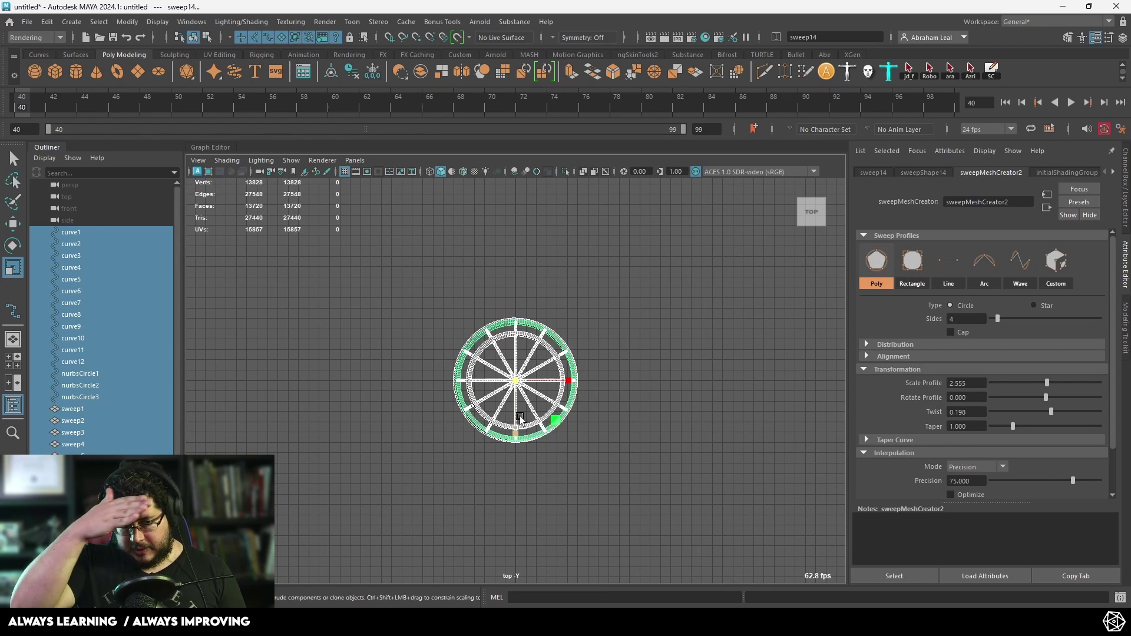
middle_click_drag(518, 462, 505, 320)
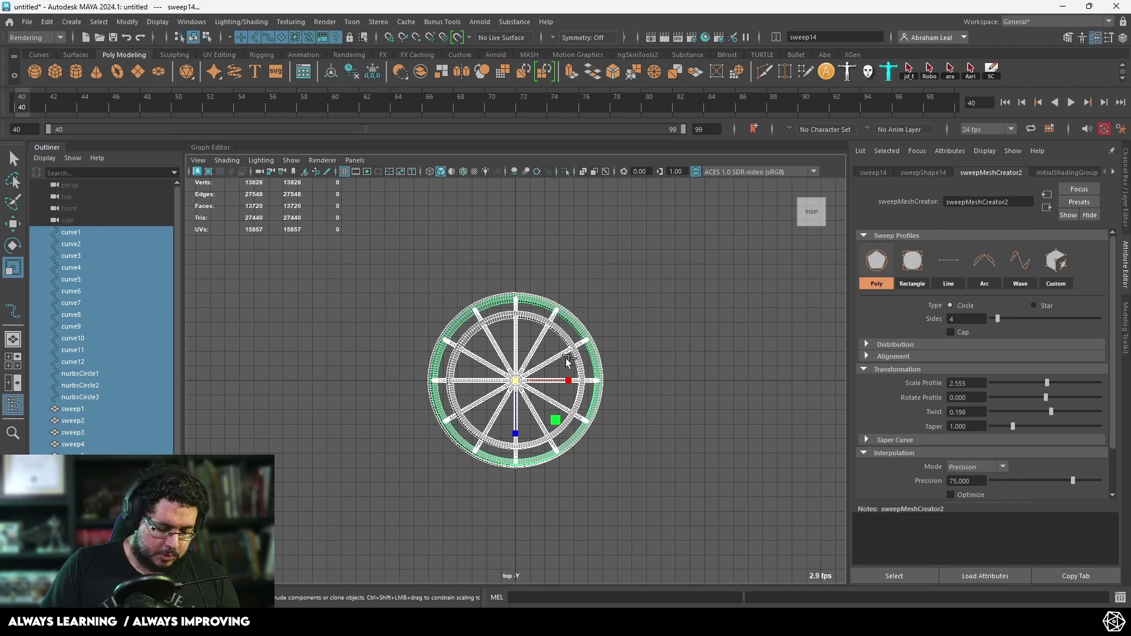
key("ctrl+g")
- Rotate the cage group 15 degrees about the Y axis in the top view
key("e")
left_click_drag(559, 347, 594, 352)
key("ctrl+z")
key("e")
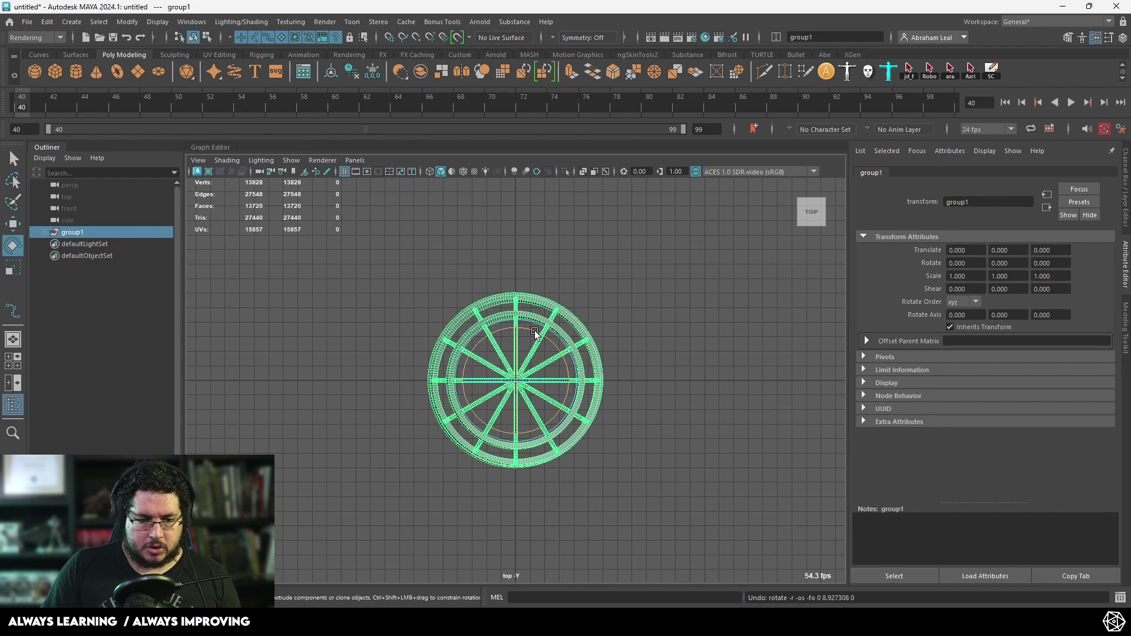
mouse_move(535, 323)
left_mouse_down()
mouse_move(525, 315)
mouse_move(519, 329)
left_mouse_up()
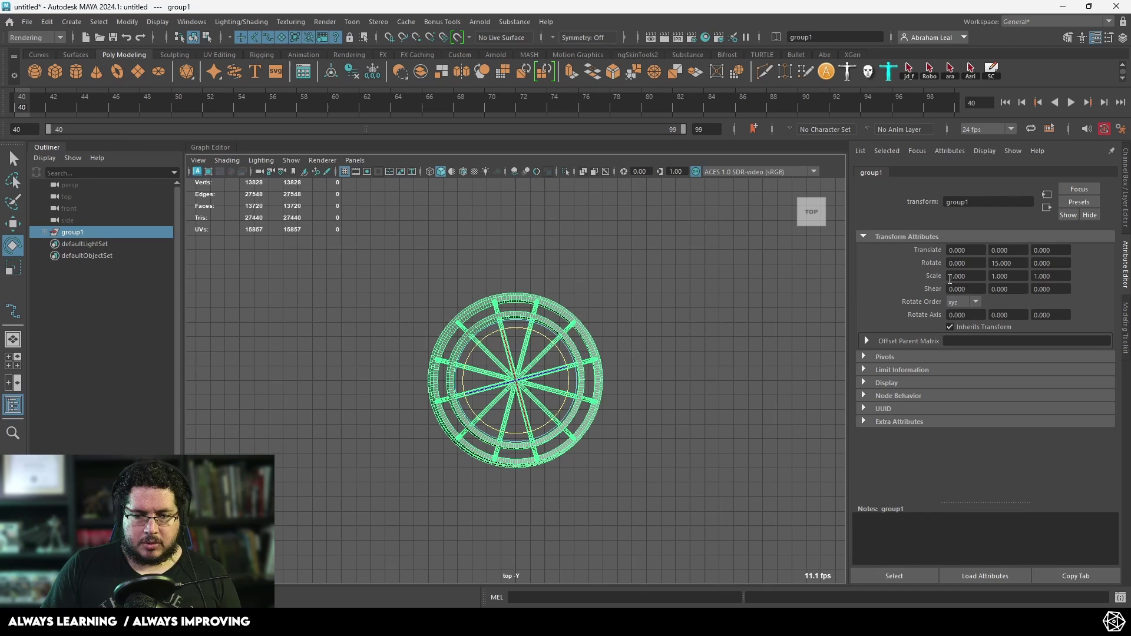
middle_click_drag(625, 403, 634, 340, "alt")
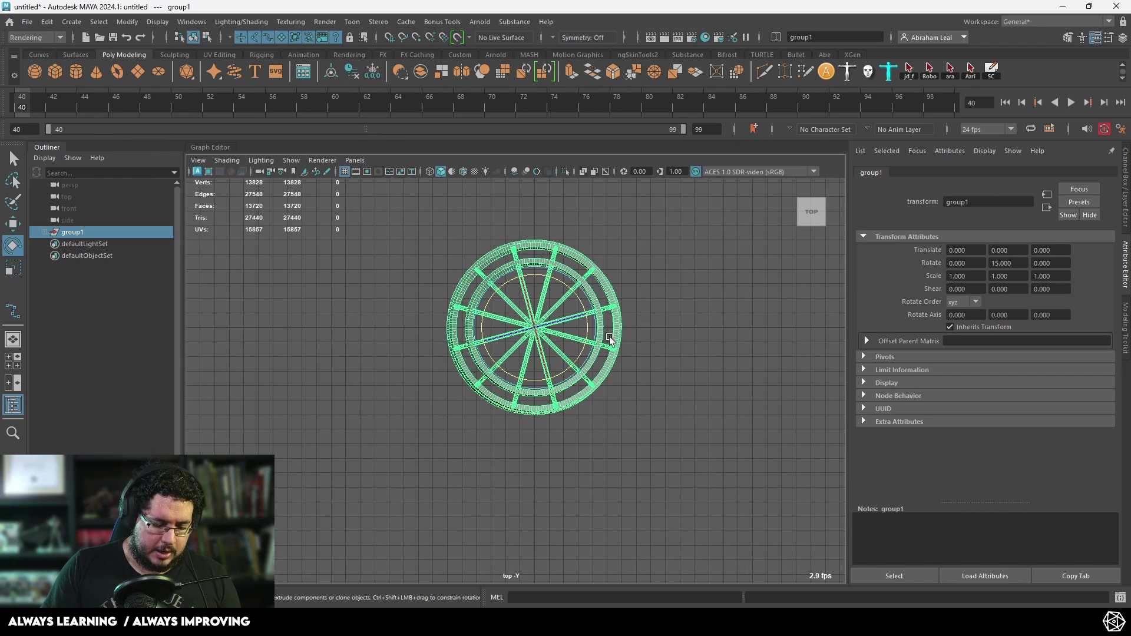
- Show the cage in wireframe in the side view, clear the selection, and frame the section between the lower two rings
scroll(535, 432, "up", 3)
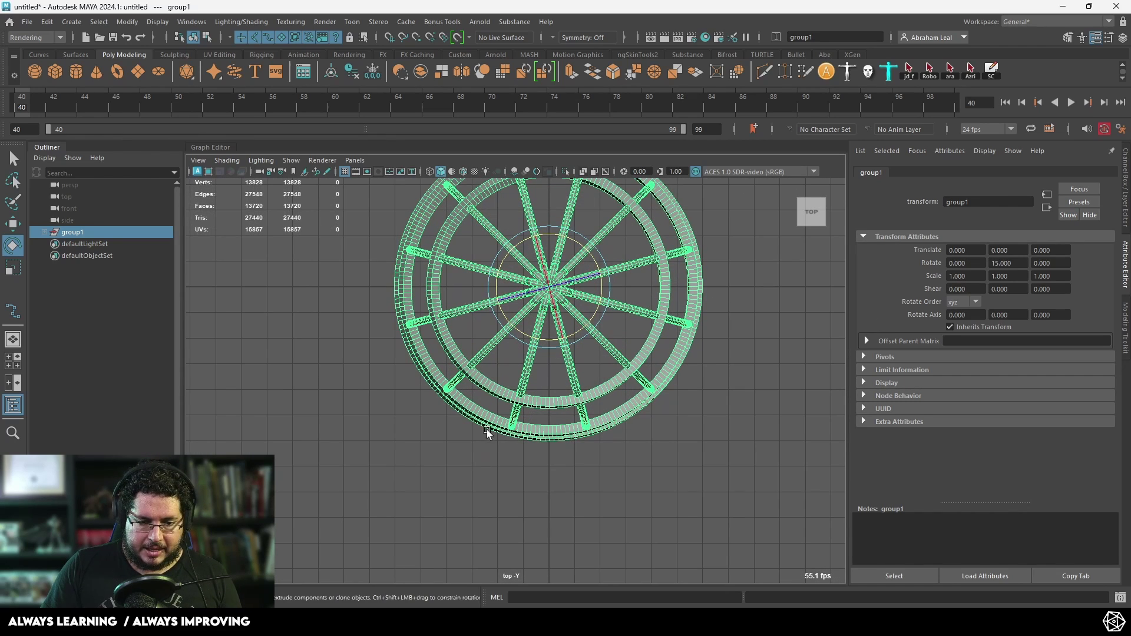
key("space")
left_click_drag(574, 457, 615, 457)
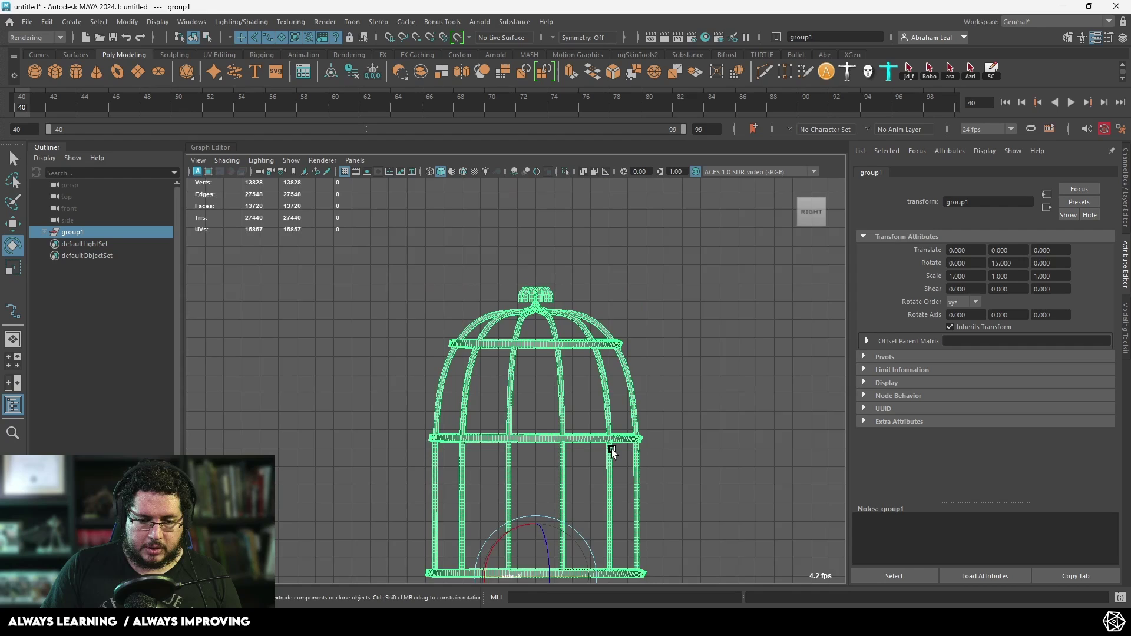
key("5")
middle_click_drag(619, 388, 594, 360, "alt")
key("4")
scroll(537, 355, "up", 1)
mouse_move(578, 289)
middle_mouse_down("alt")
mouse_move(552, 350)
mouse_move(549, 246)
middle_mouse_up("alt")
left_click(532, 340)
scroll(563, 330, "up", 3)
middle_click_drag(575, 378, 568, 348, "alt")
scroll(568, 348, "up", 1)
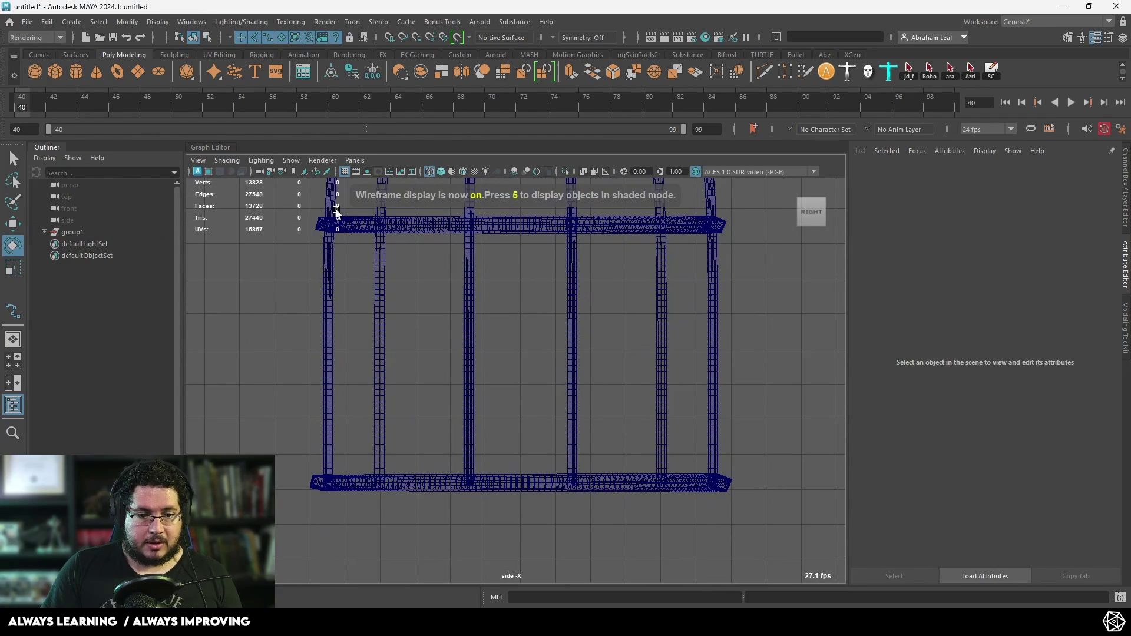
- Draw an S-shaped scroll with the EP Curve tool between two bars, from the bottom ring up to an inward spiral under the middle ring
left_click(76, 56)
left_click(40, 54)
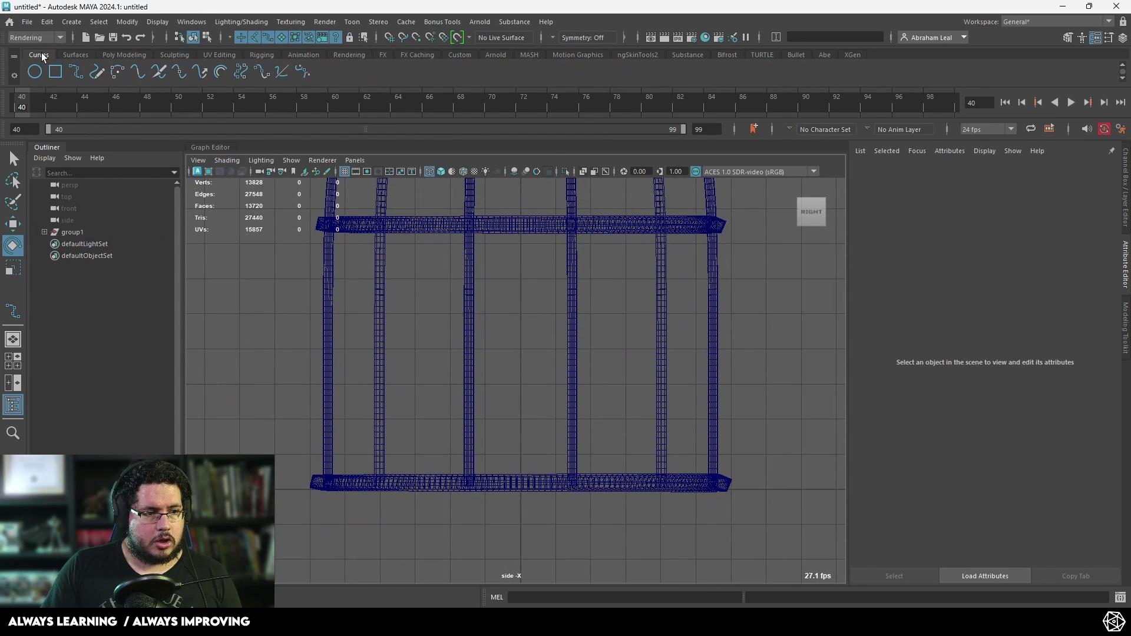
left_click(75, 72)
scroll(407, 452, "up", 2)
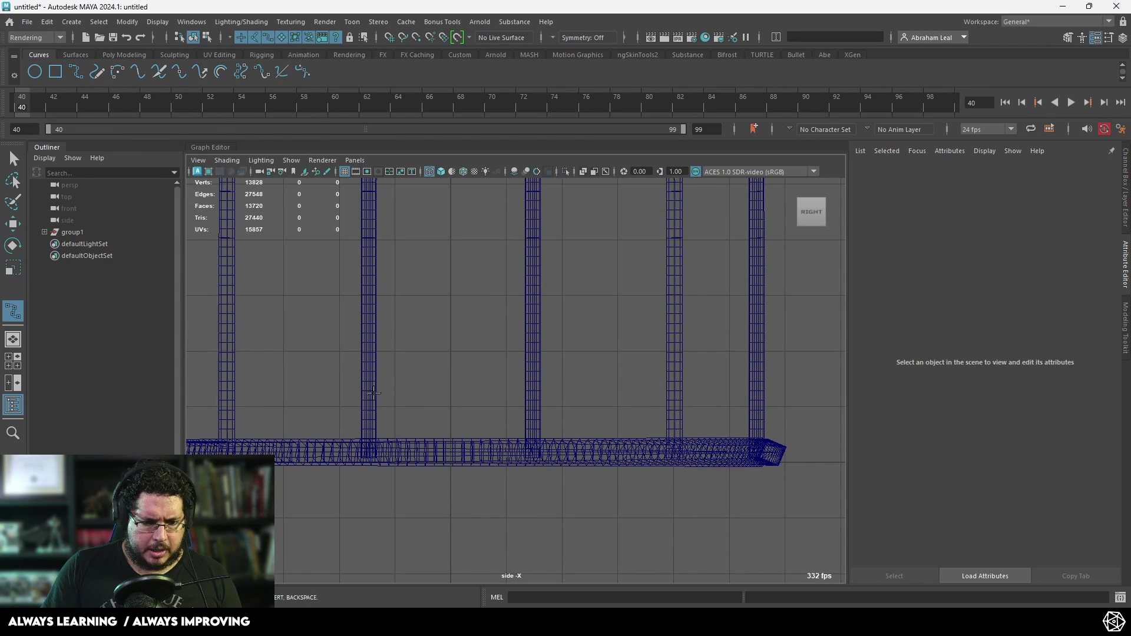
left_click(396, 341)
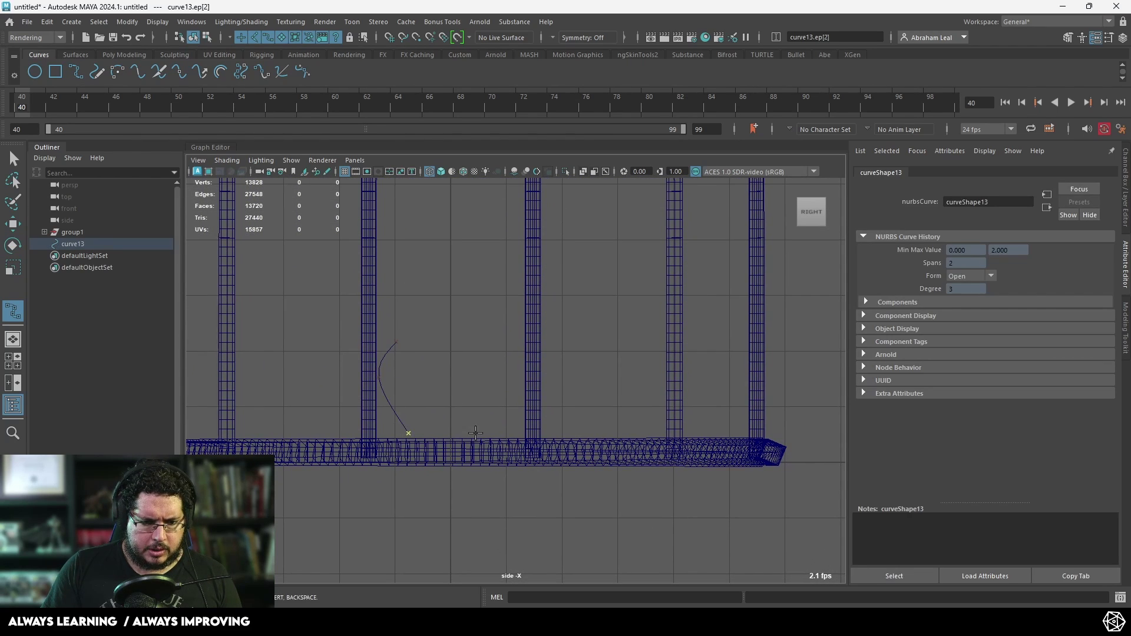
middle_click_drag(518, 310, 518, 388, "alt")
left_click(523, 363)
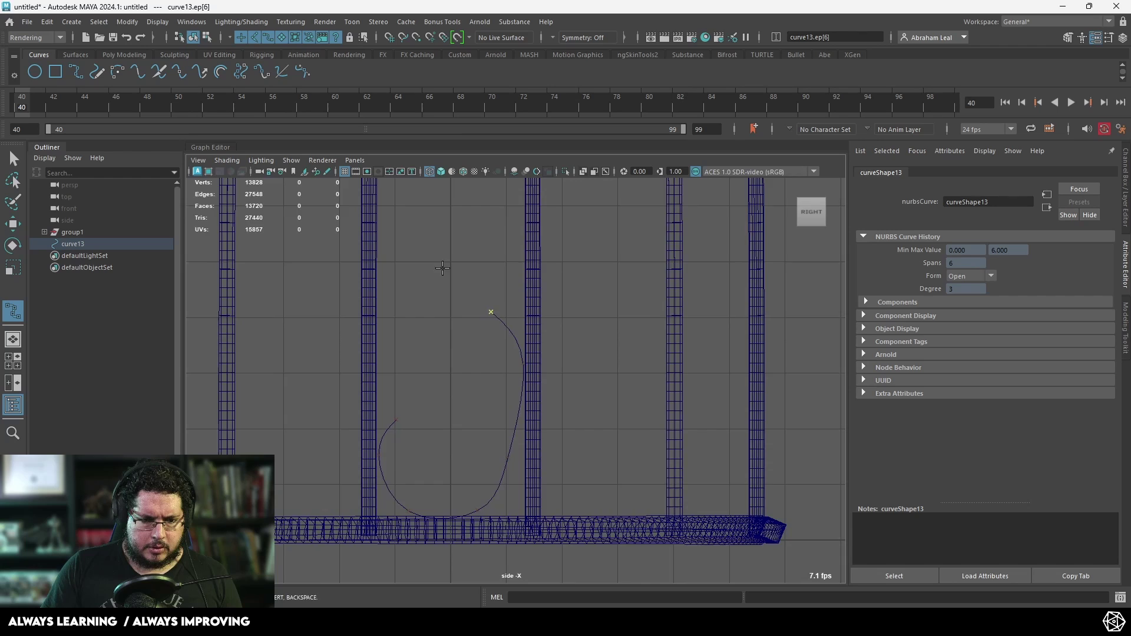
middle_click_drag(443, 268, 479, 352, "alt")
left_click(452, 330)
middle_click_drag(422, 262, 447, 319, "alt")
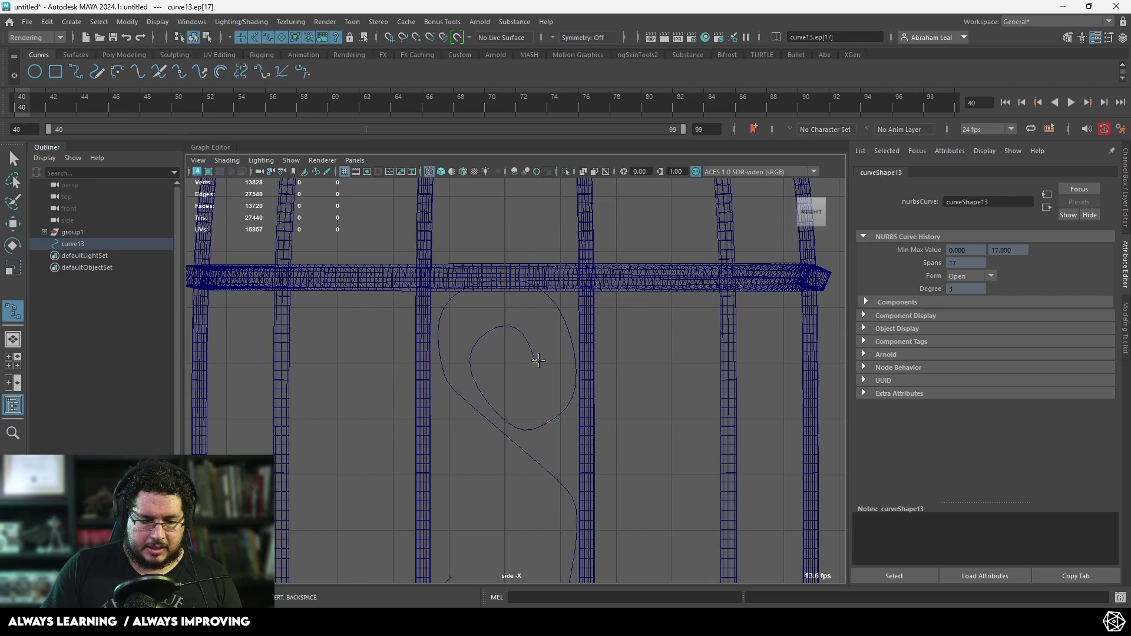
key("e")
- Switch the scroll curve to control vertices and move those where the upper loop meets the diagonal, rounding the left side
middle_click_drag(485, 347, 479, 314, "alt")
right_click_drag(480, 314, 450, 307)
left_click(443, 318)
key("w")
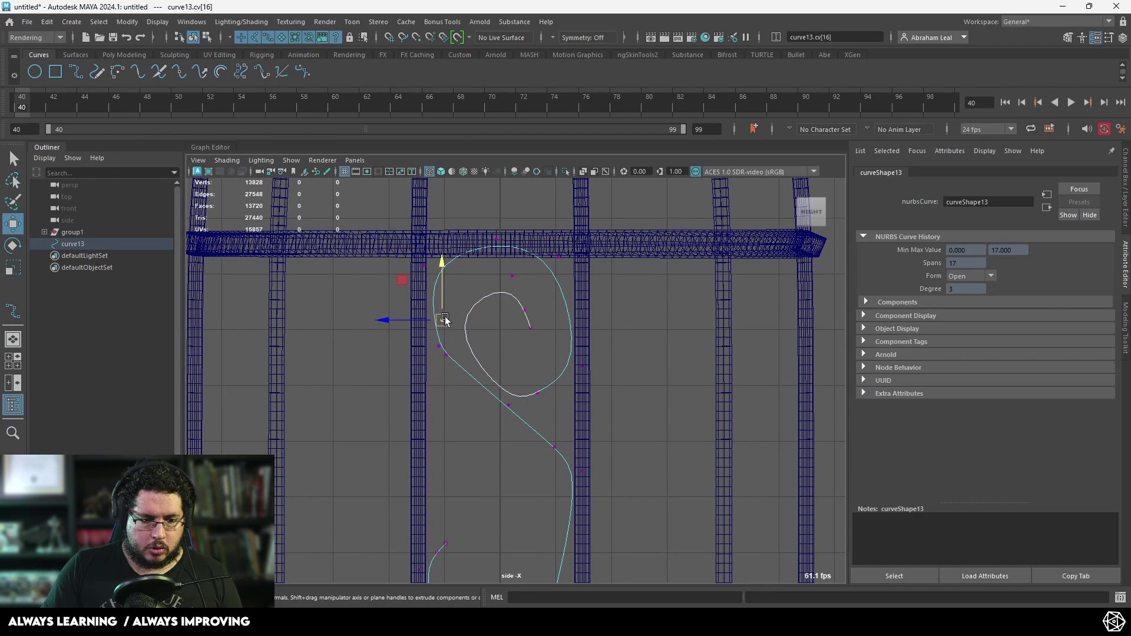
left_click(439, 345)
left_click(446, 356)
left_click_drag(447, 356, 443, 401)
- Move the control vertices of the diagonal and the lower loop's right side to smooth the curve beside the adjacent bar
middle_click_drag(447, 404, 439, 276, "alt")
left_click_drag(552, 373, 551, 374)
left_click_drag(575, 343, 566, 399)
left_click(549, 468)
left_click_drag(550, 468, 566, 467)
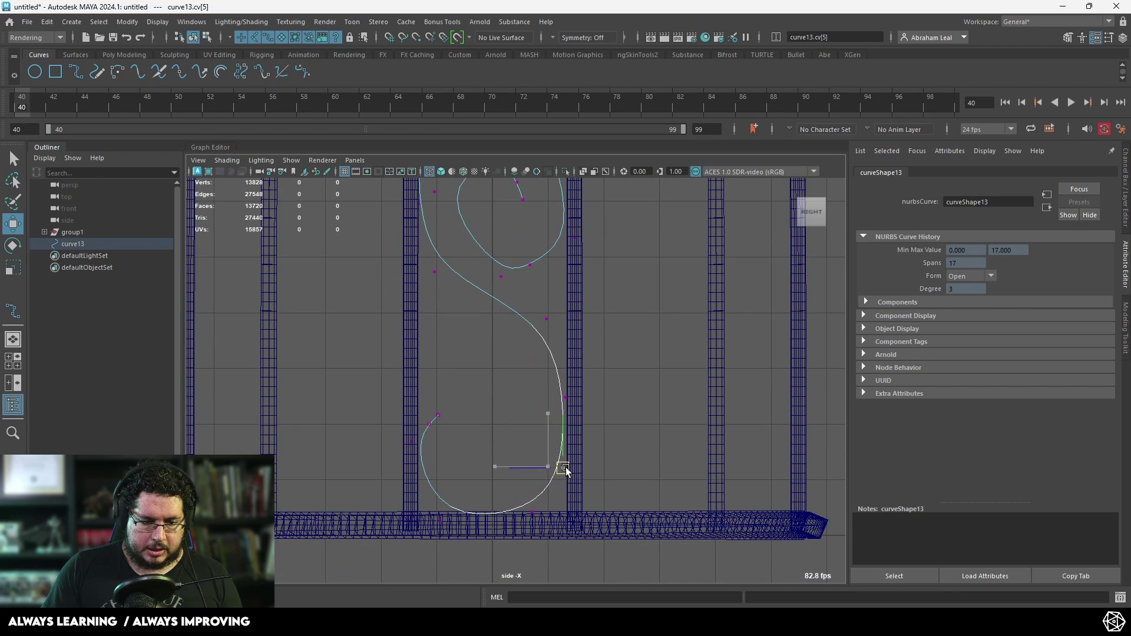
left_click(566, 398)
left_click_drag(565, 397, 570, 394)
middle_click_drag(553, 280, 568, 355, "alt")
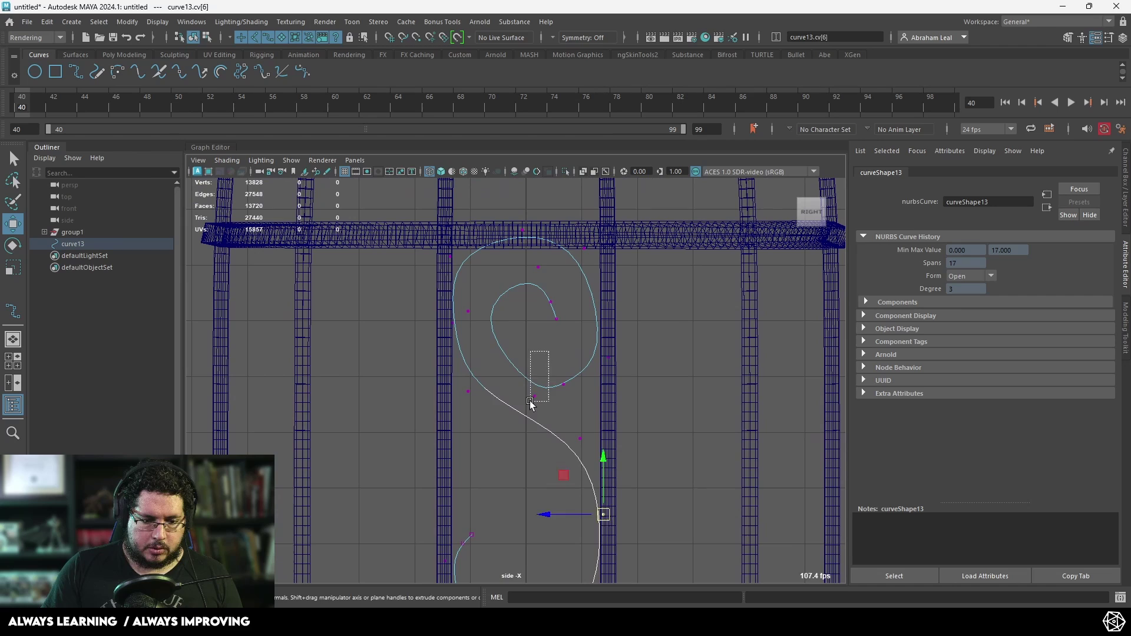
- Reposition the control vertices at the bottom, left side and inner tip of the upper spiral to round its inner turn
left_click_drag(531, 403, 530, 403)
middle_click_drag(531, 403, 516, 371)
left_click(463, 314)
middle_click_drag(464, 314, 487, 304)
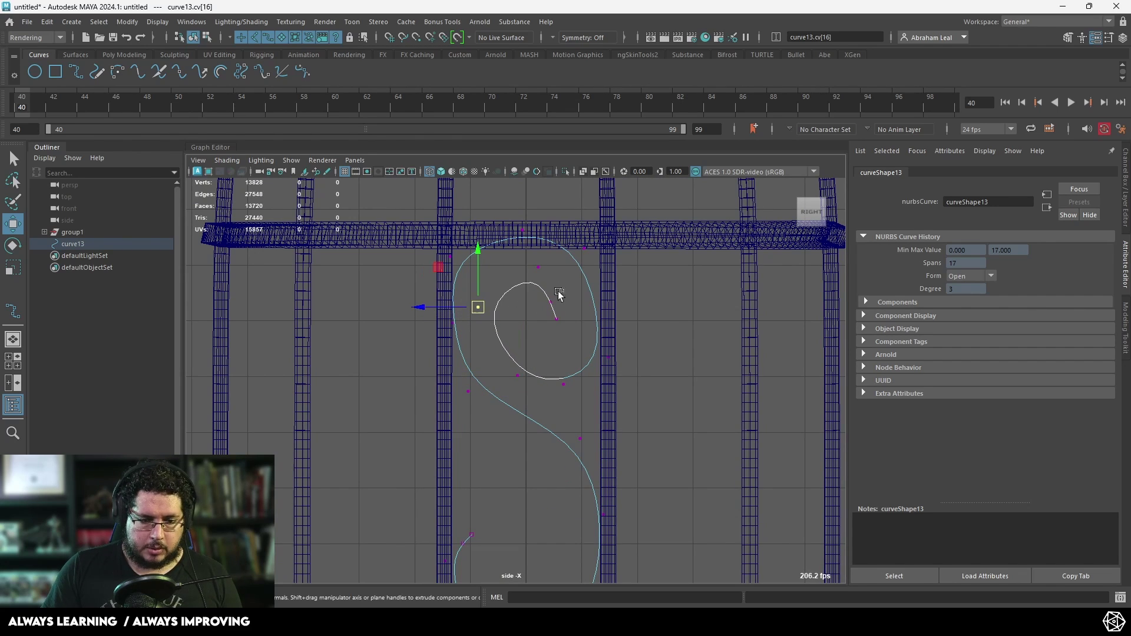
left_click_drag(559, 292, 547, 306)
middle_click_drag(549, 304, 560, 290)
left_click_drag(564, 311, 555, 322)
middle_click_drag(555, 321, 561, 323)
- Adjust the control vertices along the top and left side of the scroll's outer upper loop, easing its transition into the diagonal
left_click_drag(589, 243, 575, 256)
middle_click_drag(575, 256, 582, 262)
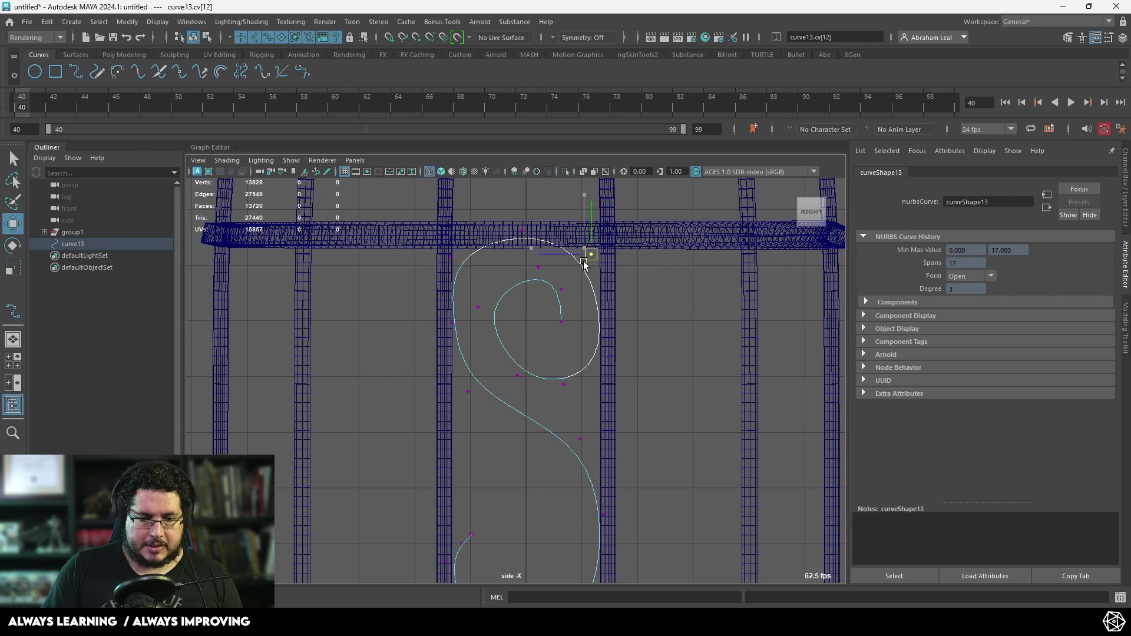
left_click(521, 237)
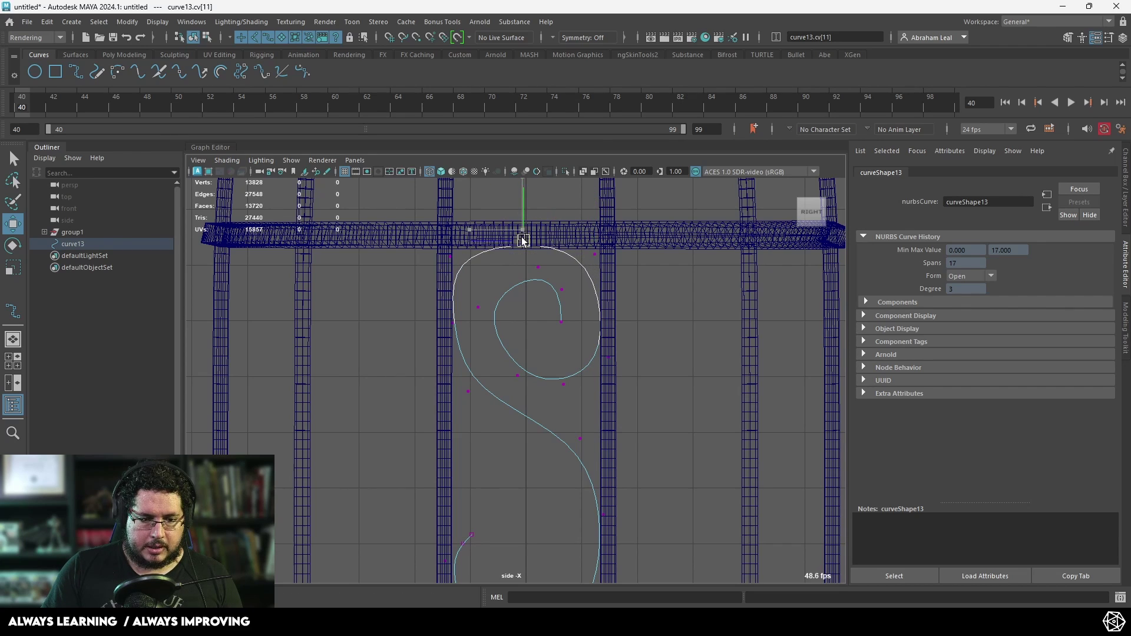
left_click_drag(478, 228, 422, 280)
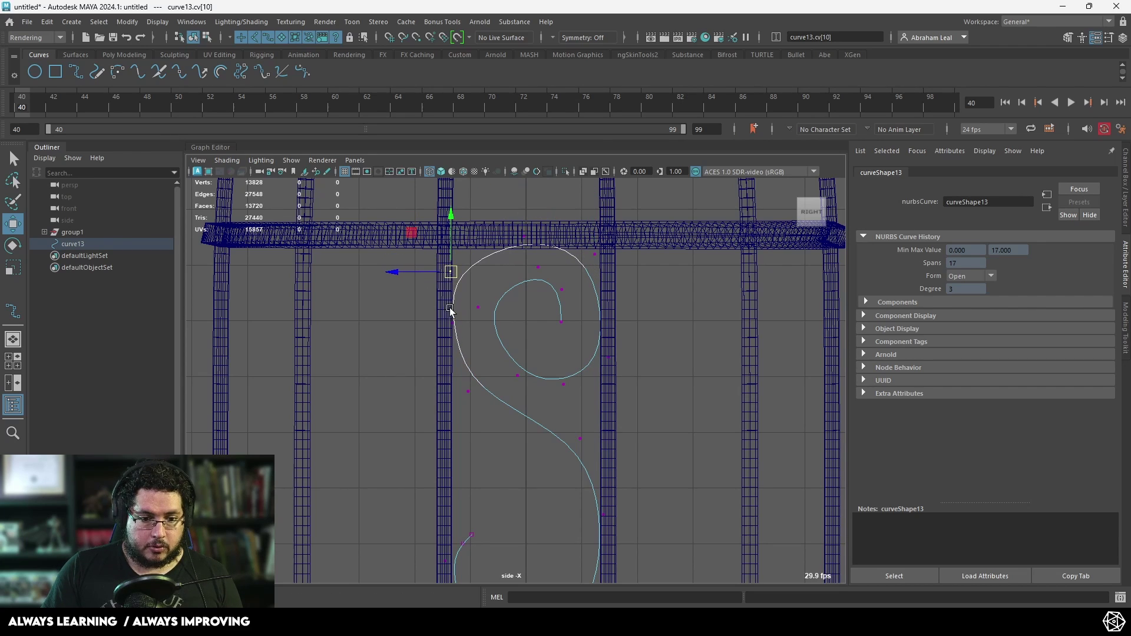
left_click(456, 350)
left_click(468, 390)
left_click_drag(469, 391, 479, 415)
- Pull the scroll's lower end inward to form a hook, and round the lower loop with its neighboring control vertices
middle_click_drag(498, 411, 503, 299, "alt")
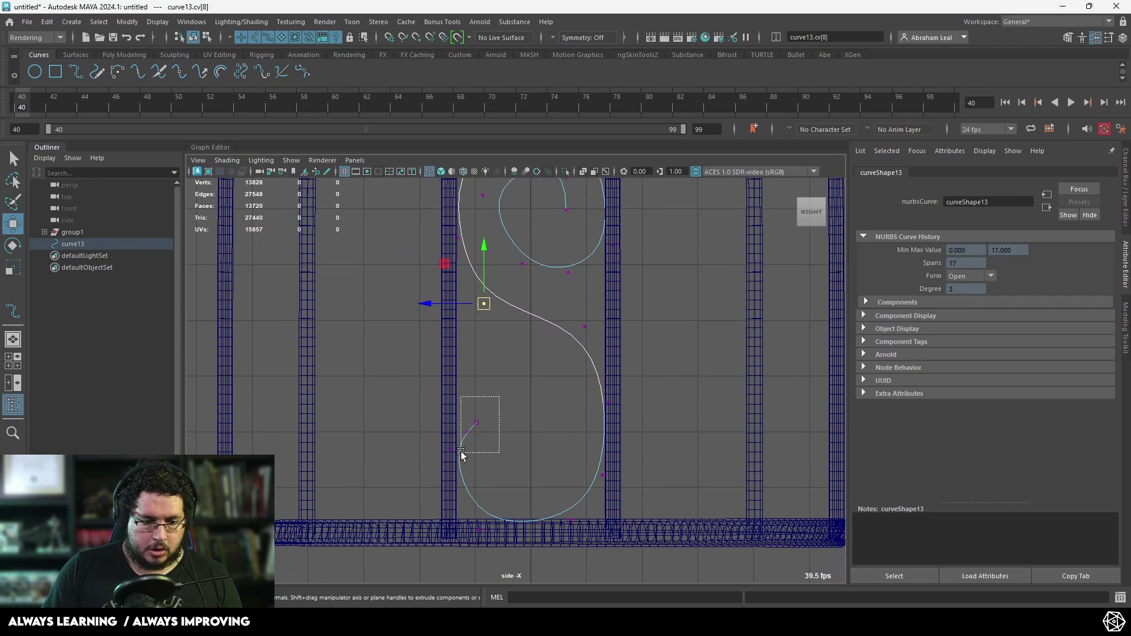
left_click_drag(462, 454, 554, 397)
left_click_drag(508, 389, 477, 380)
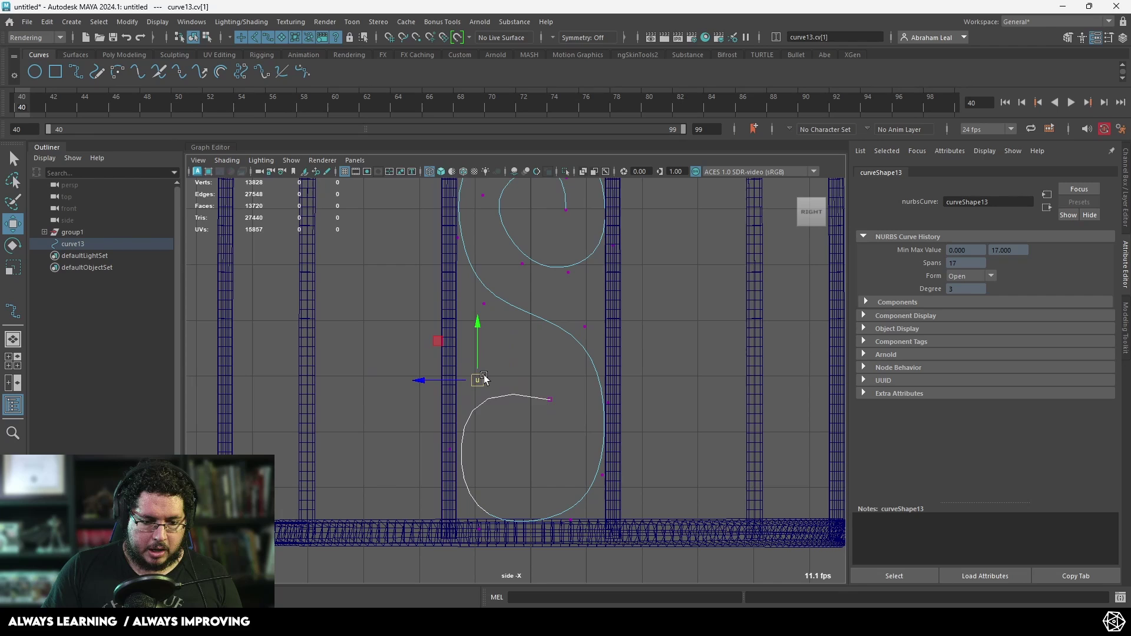
left_click(445, 439)
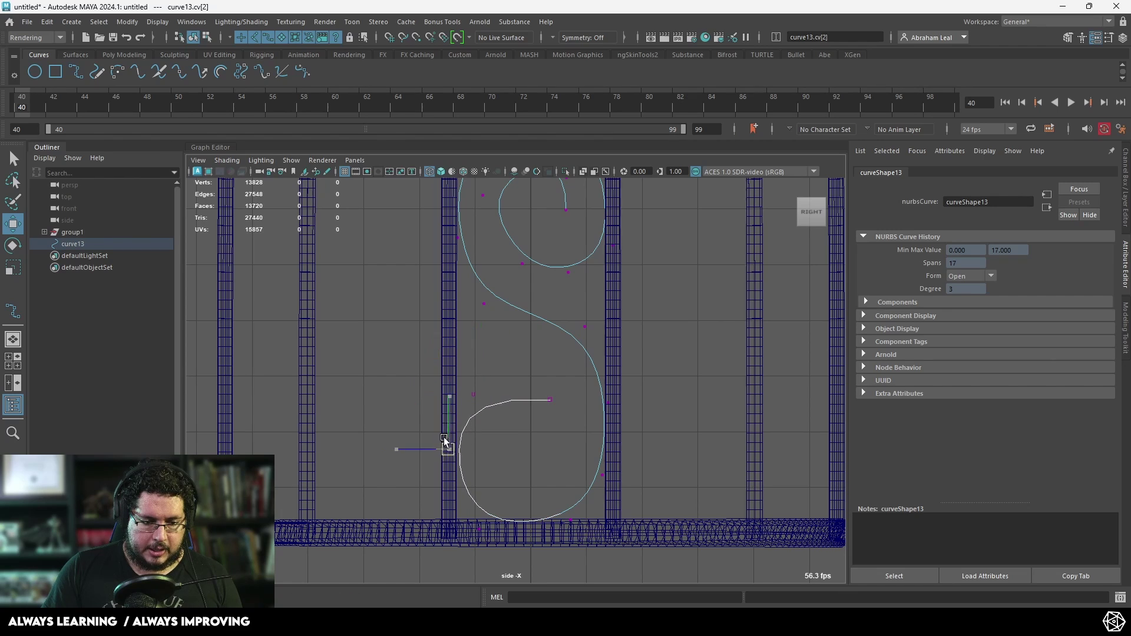
left_click(571, 520)
left_click(481, 526)
- Lower the tip of the scroll's bottom hook slightly, undo the last vertex move, and restore shaded display
left_click_drag(560, 382, 539, 418)
mouse_move(551, 401)
left_mouse_down()
mouse_move(535, 431)
mouse_move(548, 419)
left_mouse_up()
mouse_move(506, 374)
left_mouse_down()
mouse_move(464, 411)
mouse_move(497, 357)
mouse_move(484, 369)
left_mouse_up()
key("ctrl+z")
middle_click_drag(494, 323, 500, 393, "alt")
scroll(500, 395, "down", 2)
key("5")
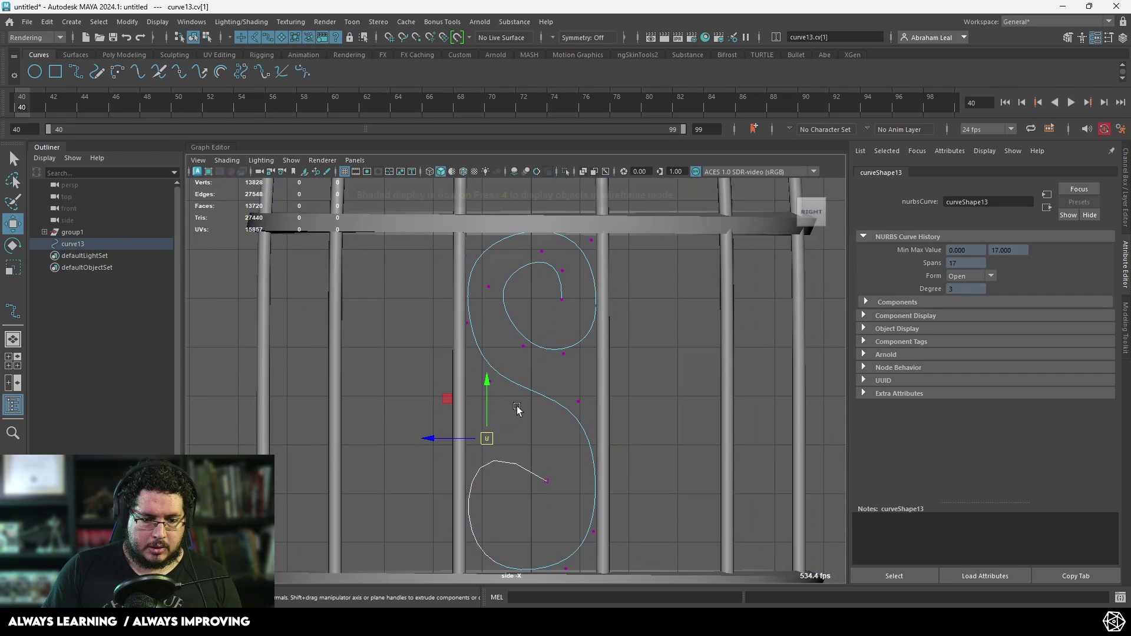
- In the perspective view, select the whole scroll curve and move it along X to 56.011, between two bars of the cage wall
key("space")
mouse_move(556, 419)
left_mouse_down()
mouse_move(564, 362)
mouse_move(586, 333)
left_mouse_up()
scroll(586, 334, "up", 3)
left_click_drag(536, 365, 584, 365, "alt")
left_click_drag(518, 295, 466, 385)
left_click(473, 341)
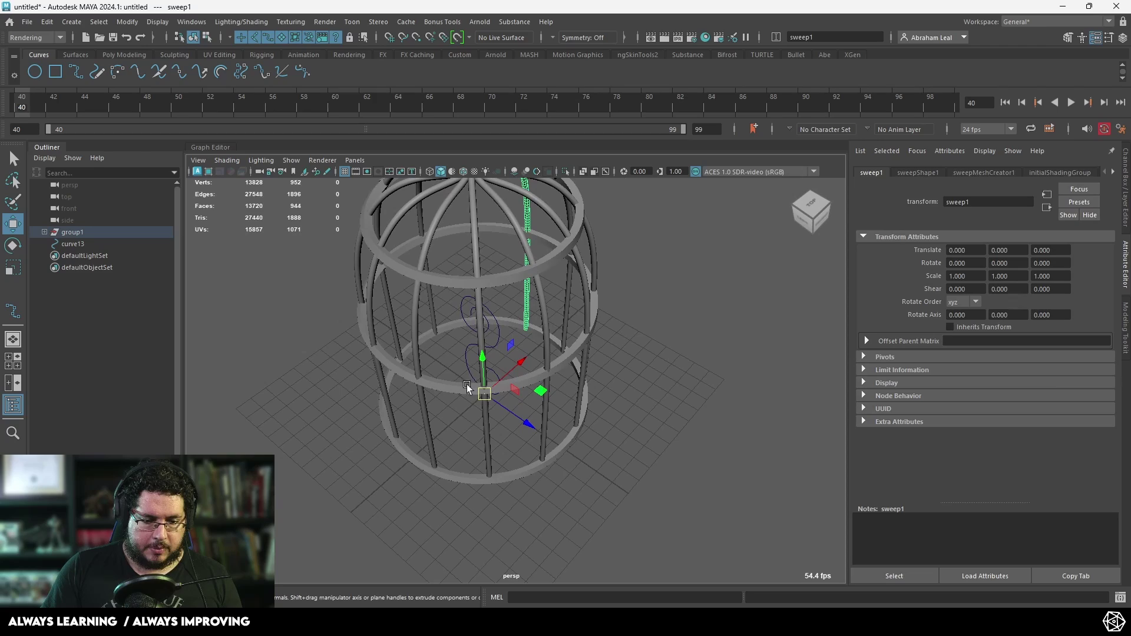
left_click(493, 323)
left_click_drag(493, 323, 465, 399, "alt")
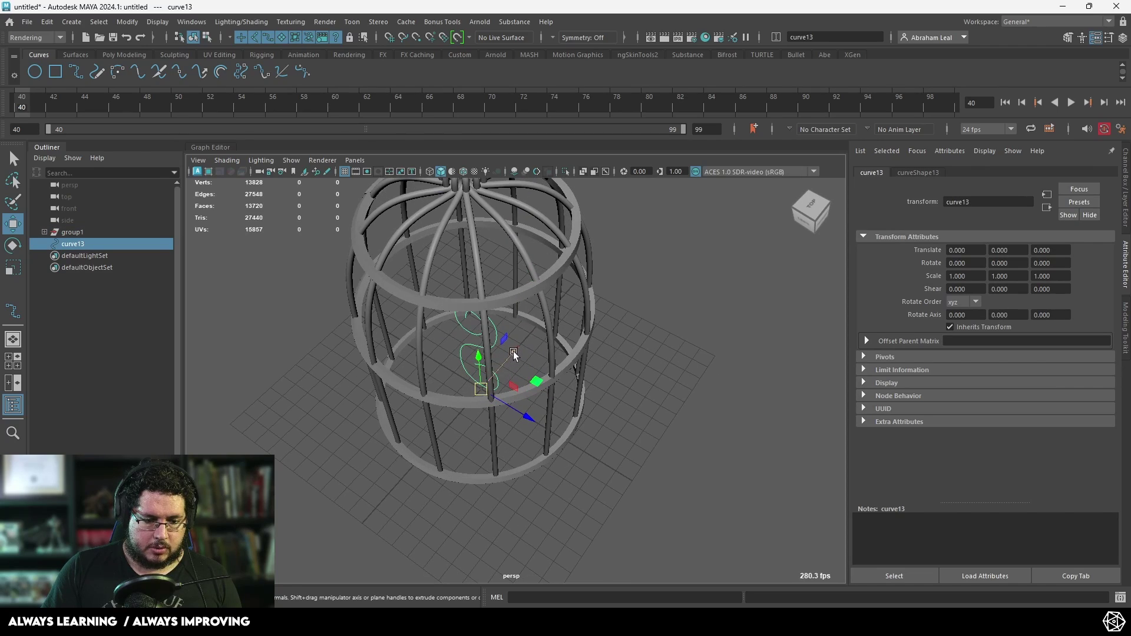
left_click_drag(514, 352, 573, 292)
left_click_drag(574, 293, 508, 395, "alt")
scroll(426, 451, "up", 4)
middle_click_drag(508, 394, 778, 439, "alt")
left_click_drag(615, 452, 426, 413)
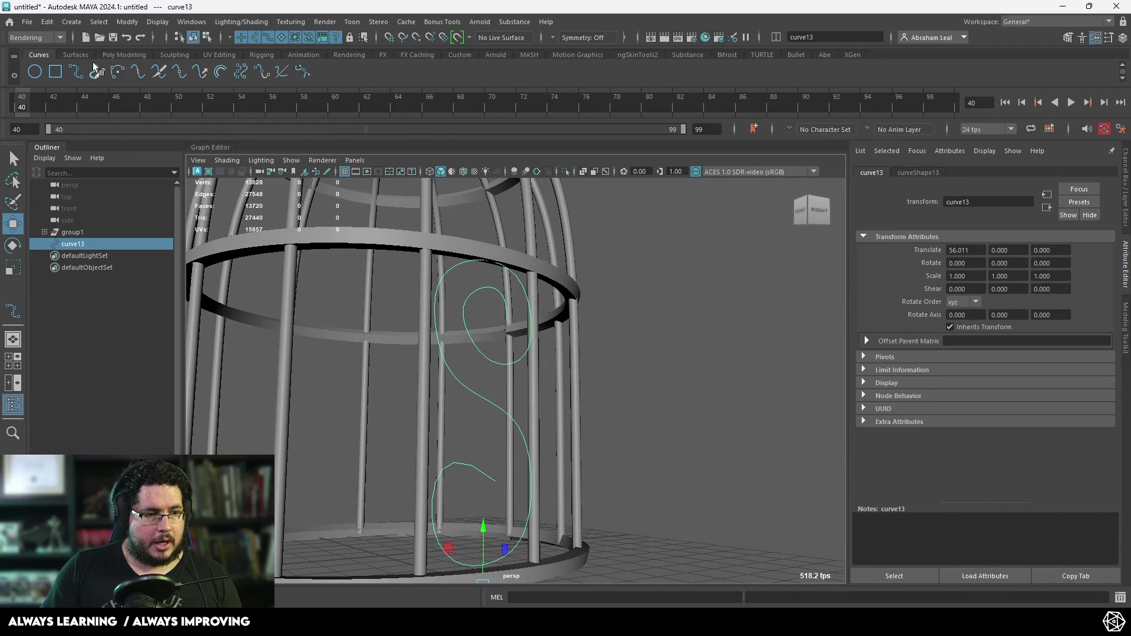
- Create a sweep mesh from the scroll curve and check its thickness and fit against the cage
left_click(122, 54)
left_click(234, 72)
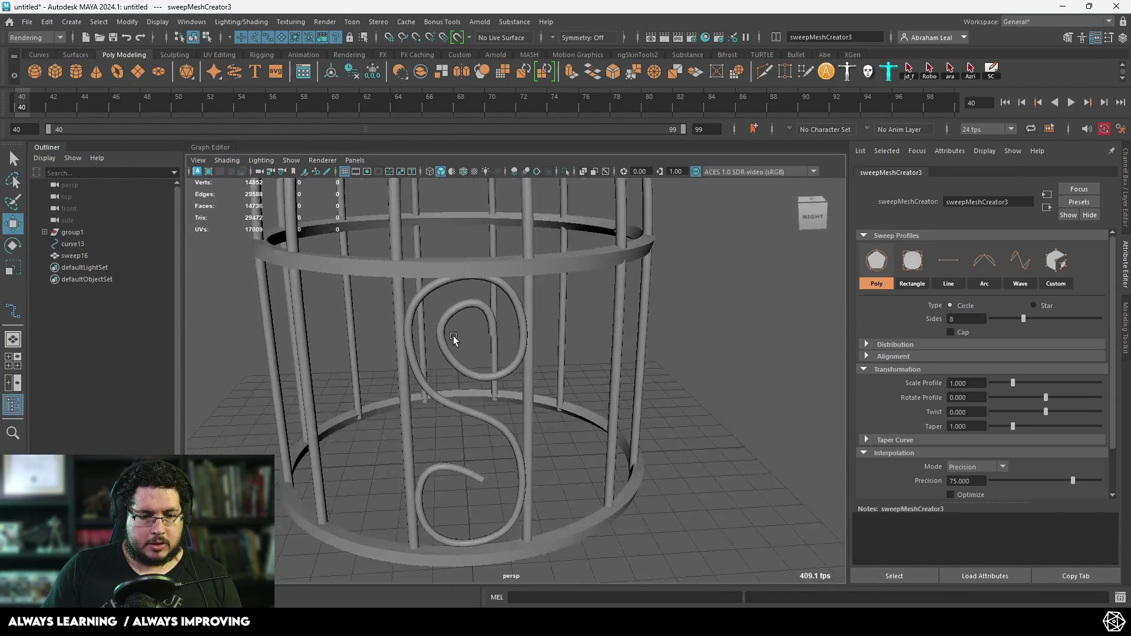
right_click_drag(454, 339, 538, 425, "alt")
left_click_drag(538, 424, 590, 416, "alt")
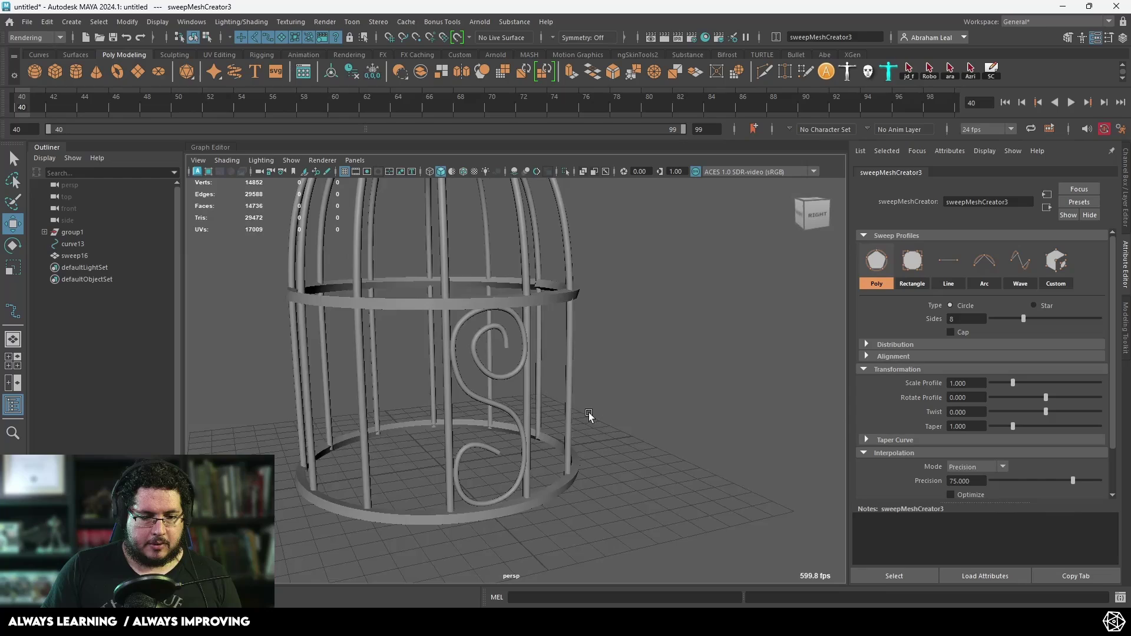
right_click_drag(590, 416, 599, 430, "alt")
left_click_drag(600, 430, 472, 380, "alt")
right_click_drag(472, 380, 480, 386, "alt")
- Examine the scroll's placement from another view, and bring it up close in wireframe in the side view
key("space")
left_click_drag(449, 360, 457, 395)
scroll(457, 395, "down", 15)
middle_click_drag(533, 319, 538, 425, "alt")
key("space")
left_click_drag(538, 424, 601, 425)
scroll(561, 392, "up", 5)
key("4")
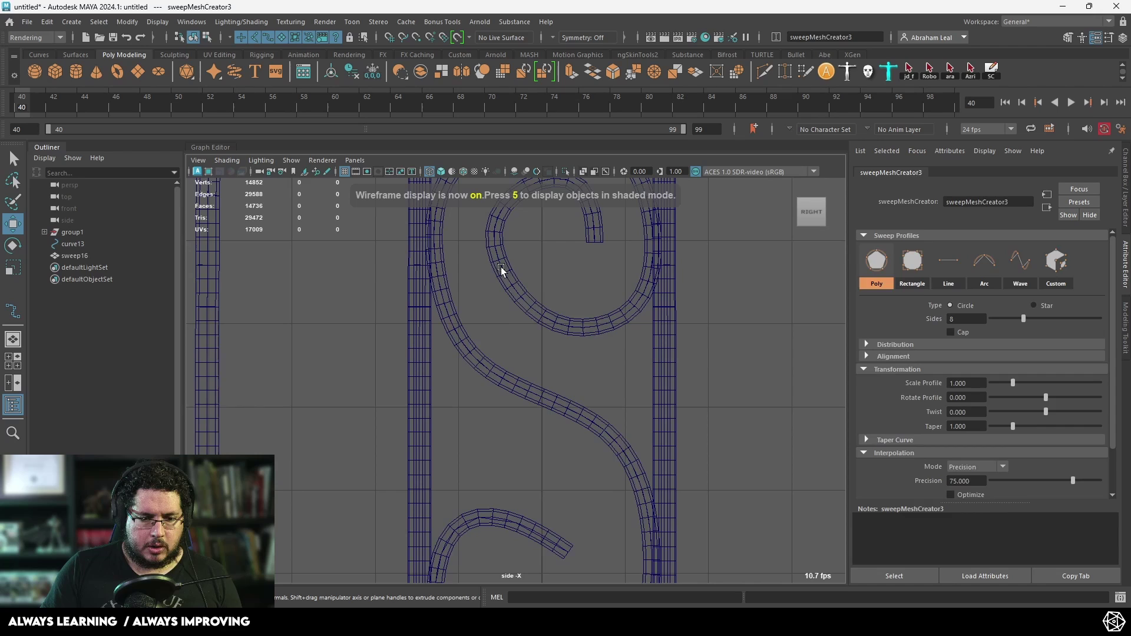
- Select only the scroll's curve, isolate it to enable control vertex editing, and turn isolation off again
left_click(501, 270)
right_click(500, 269)
right_click_drag(468, 257, 462, 260)
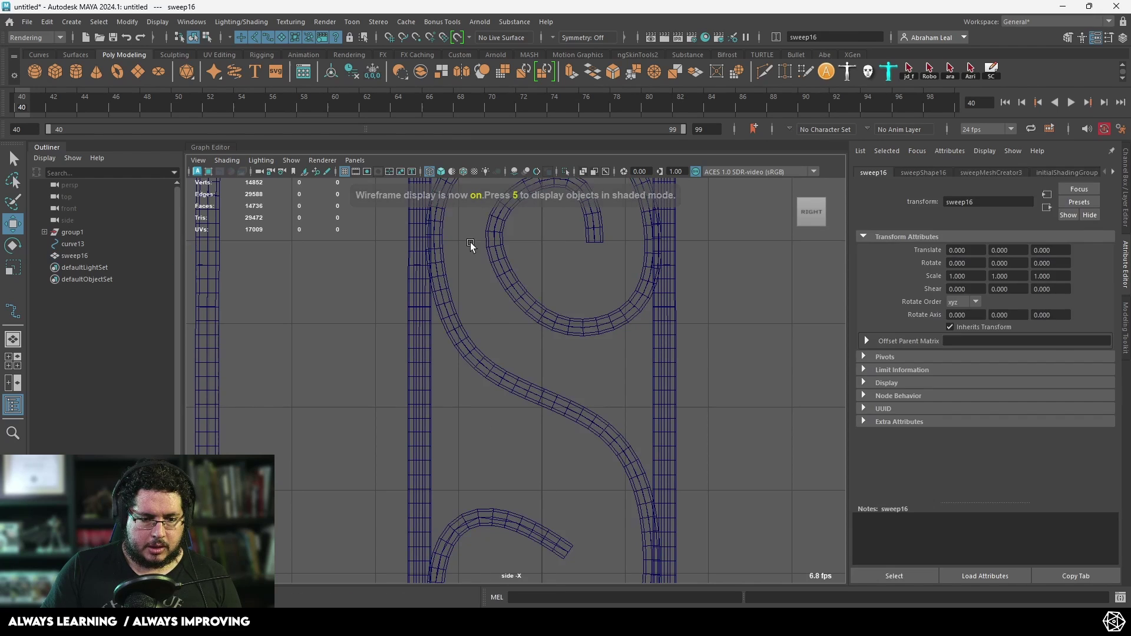
scroll(434, 257, "up", 4)
left_click(408, 260, "shift")
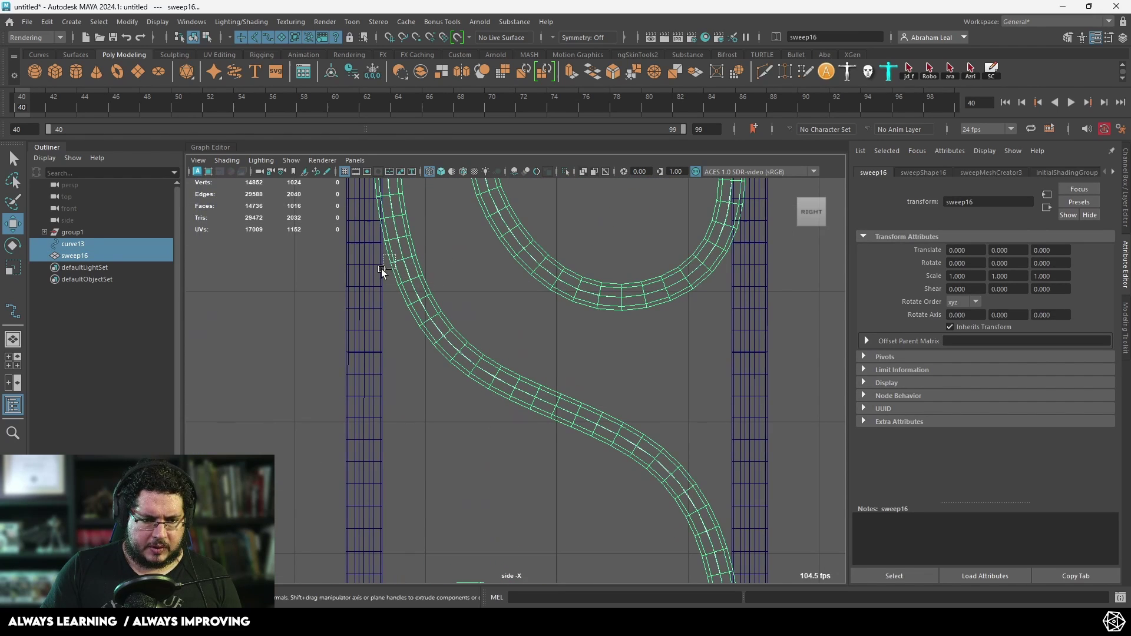
left_click_drag(382, 269, 380, 270, "ctrl")
right_click_drag(406, 270, 388, 267)
key("ctrl+z")
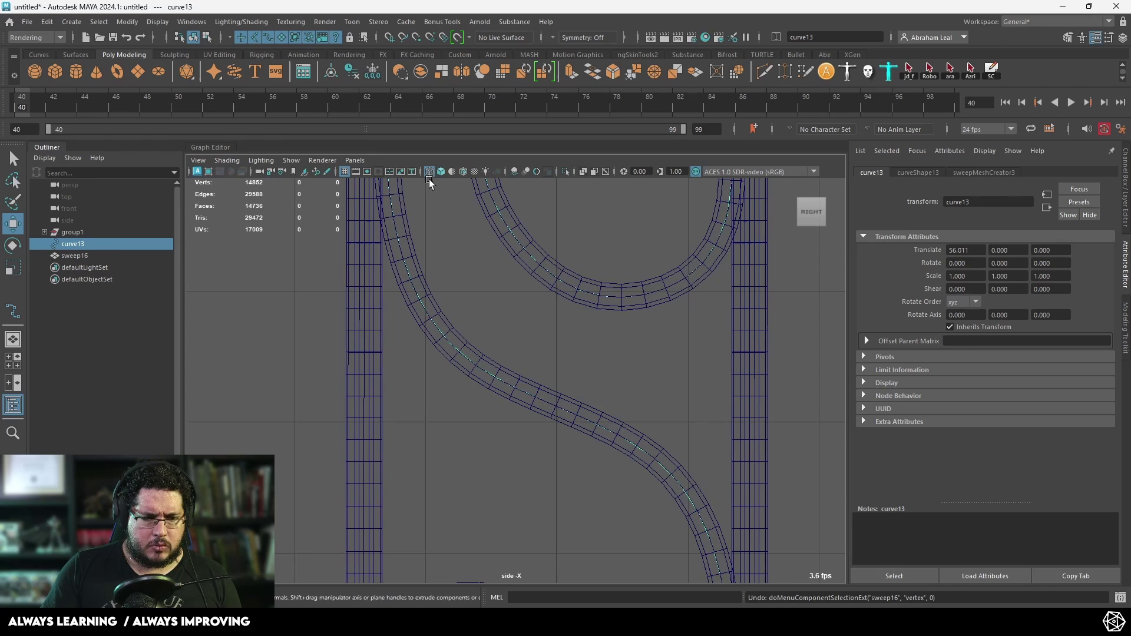
left_click(565, 171)
left_click(523, 244)
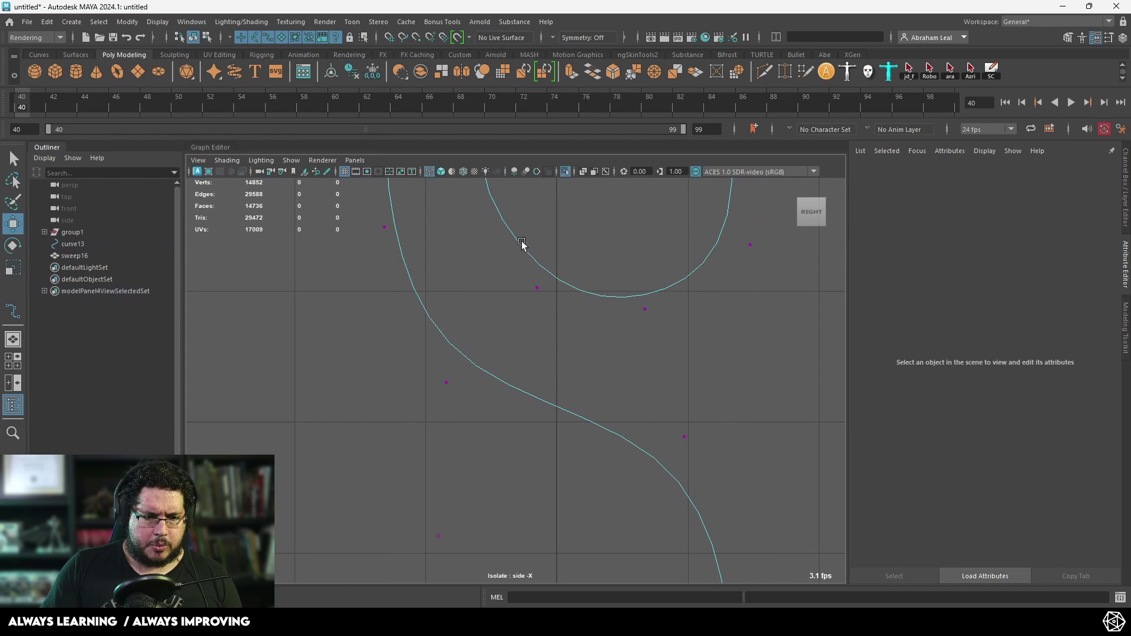
left_click(565, 172)
- Shift the control vertices on the scroll's diagonal and the lower loop's right side so the tube sits closer inside the bars
left_click(472, 384)
left_click_drag(472, 384, 491, 378)
scroll(568, 352, "down", 2)
middle_click_drag(601, 423, 598, 353, "alt")
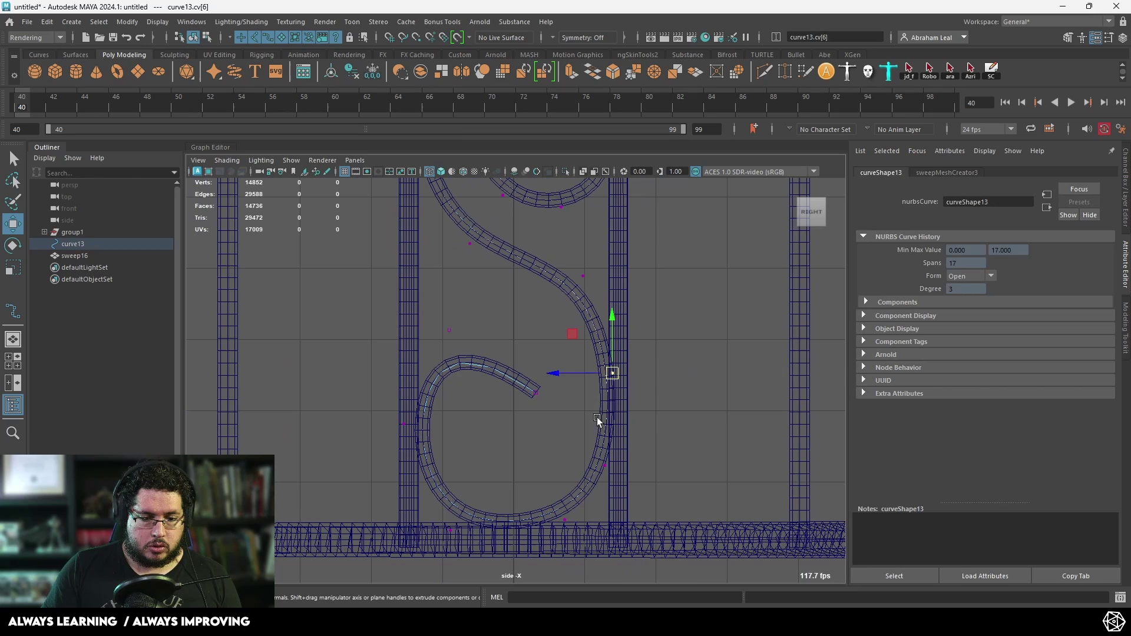
left_click_drag(614, 377, 608, 376)
left_click_drag(616, 455, 595, 468)
middle_click_drag(574, 438, 572, 457, "alt")
- Move the control vertices at the upper loop's top-left shoulder and crown to fit the tube under the middle ring
middle_click_drag(552, 351, 571, 507, "alt")
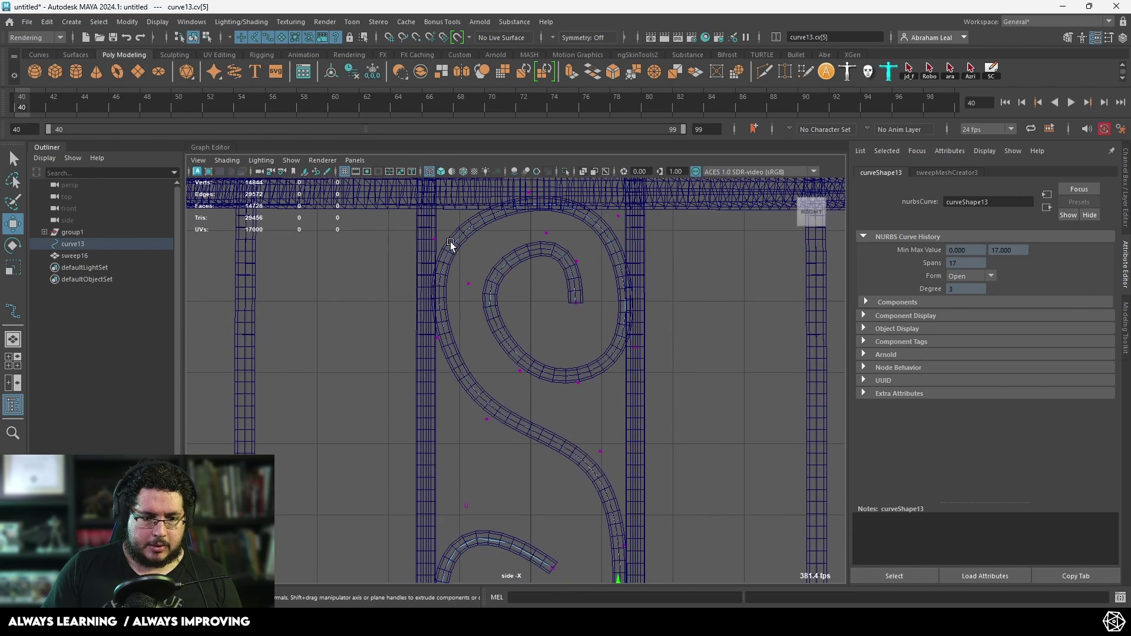
middle_click_drag(439, 247, 422, 329, "alt")
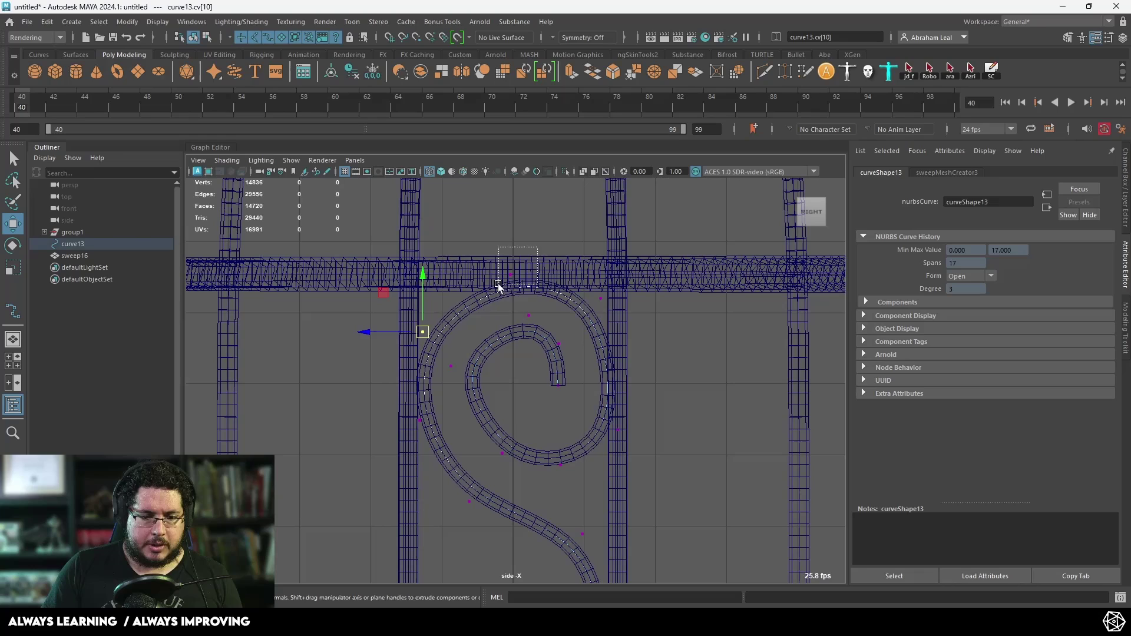
left_click(509, 277)
left_click_drag(504, 284, 503, 282)
- Shift the control vertices of the upper loop's inner coil down and right, bringing its tip against the outer loop
left_click_drag(556, 310, 433, 455)
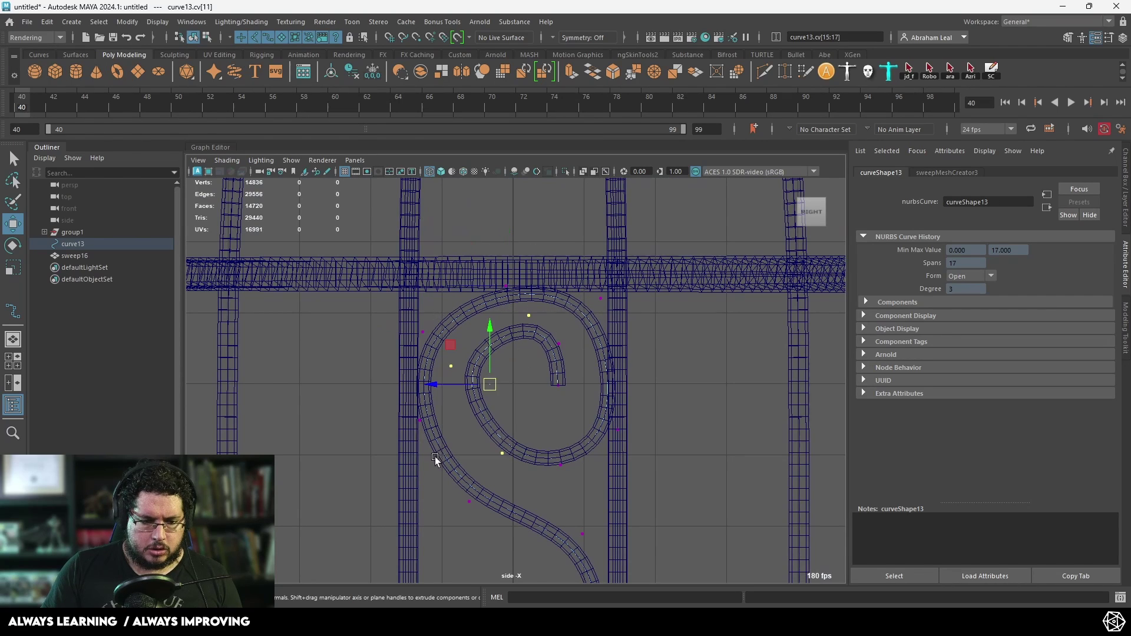
left_click_drag(490, 383, 486, 404)
left_click_drag(558, 334, 582, 416)
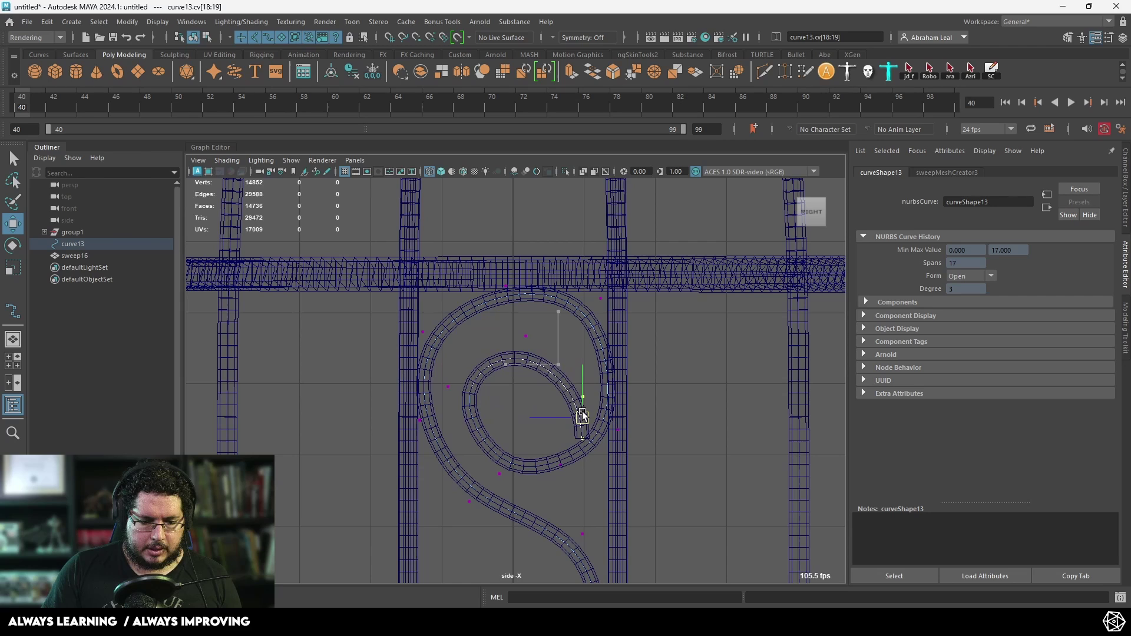
left_click_drag(553, 326, 553, 318)
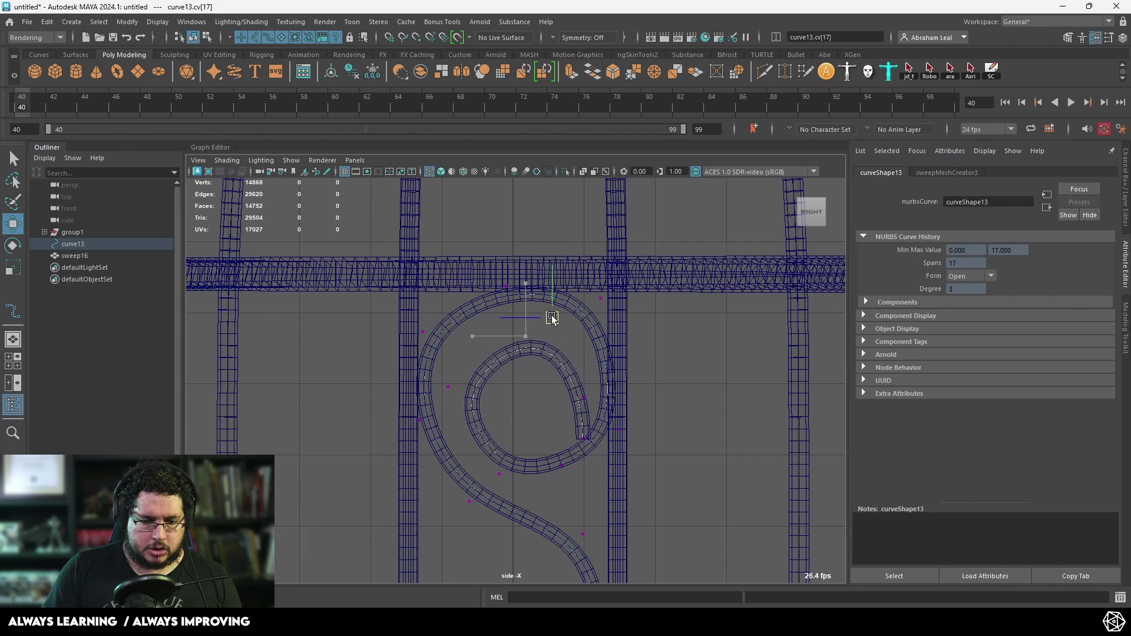
mouse_move(448, 387)
left_mouse_down()
mouse_move(464, 389)
mouse_move(454, 389)
left_mouse_up()
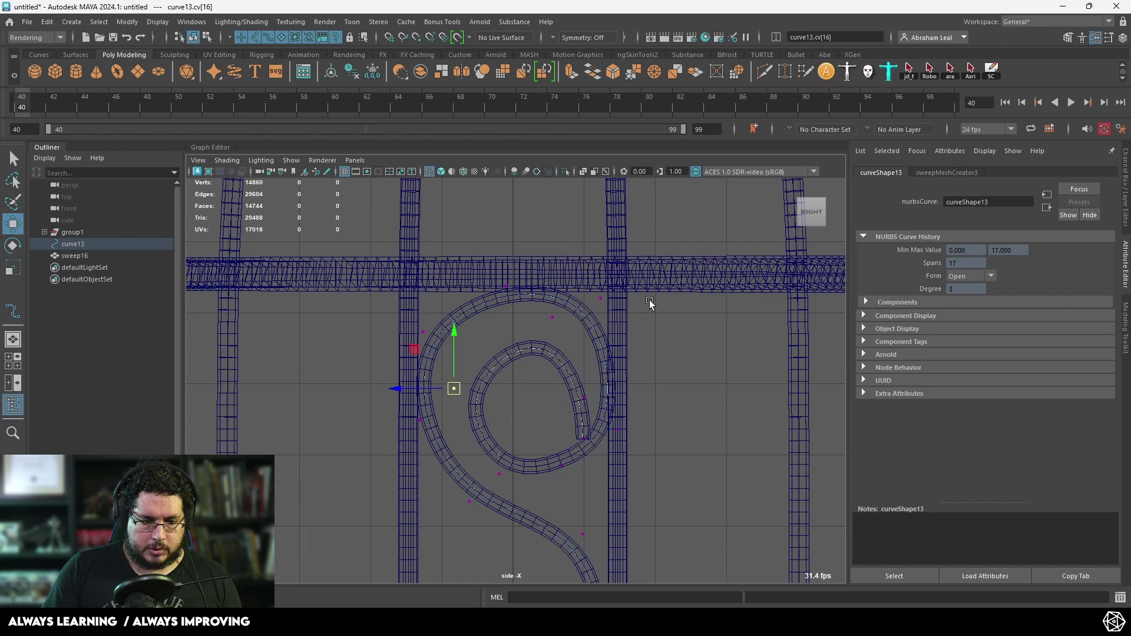
- Adjust the control vertices on the upper loop's outer right side, return to shaded display and clear the selection
left_click_drag(649, 336, 613, 431)
left_click_drag(629, 293, 595, 316)
left_click_drag(598, 307, 598, 307)
middle_click_drag(559, 416, 581, 377, "alt")
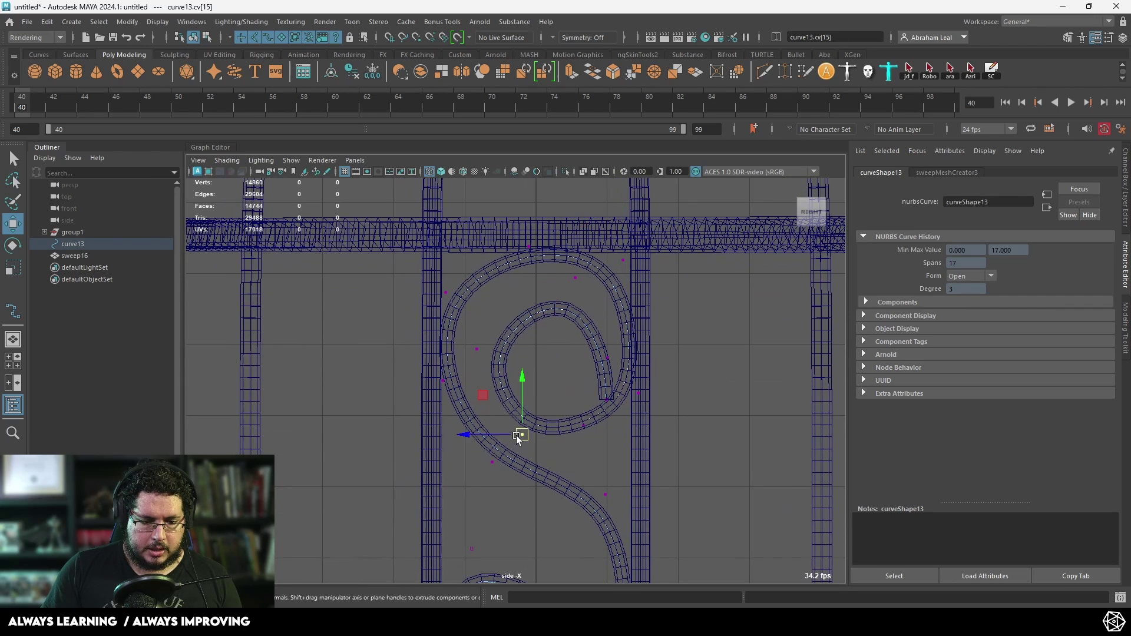
scroll(531, 413, "down", 2)
key("5")
scroll(653, 427, "down", 2)
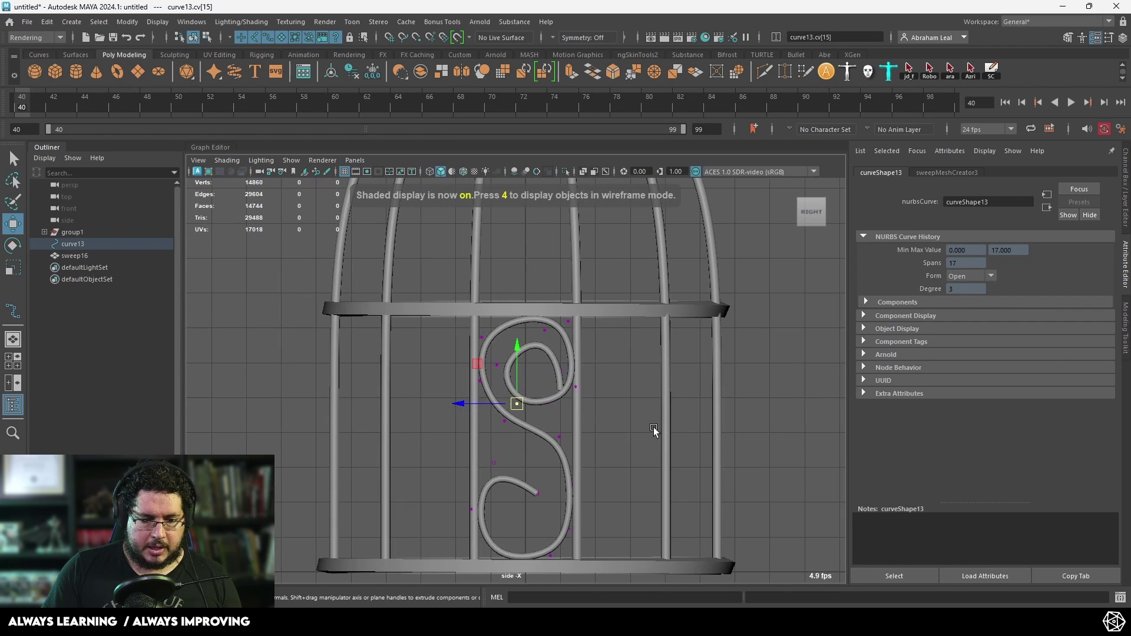
left_click(653, 427)
- Draw a second curve from the base of the left bar up behind the S-scroll, spiralling inward between its two loops
scroll(607, 427, "up", 4)
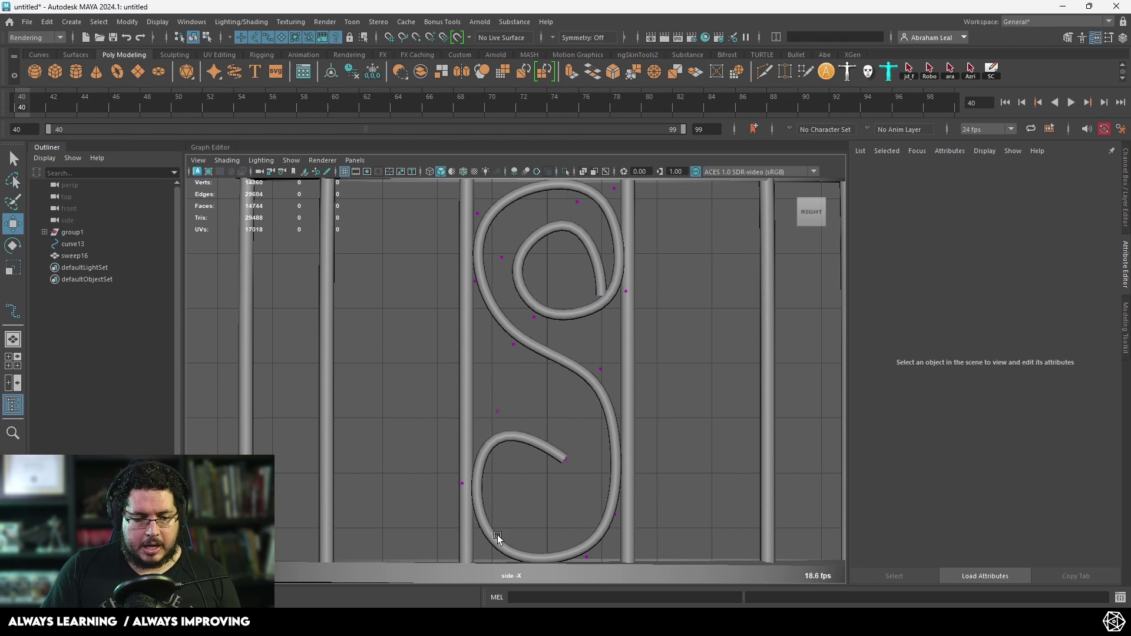
middle_click_drag(597, 360, 550, 275, "alt")
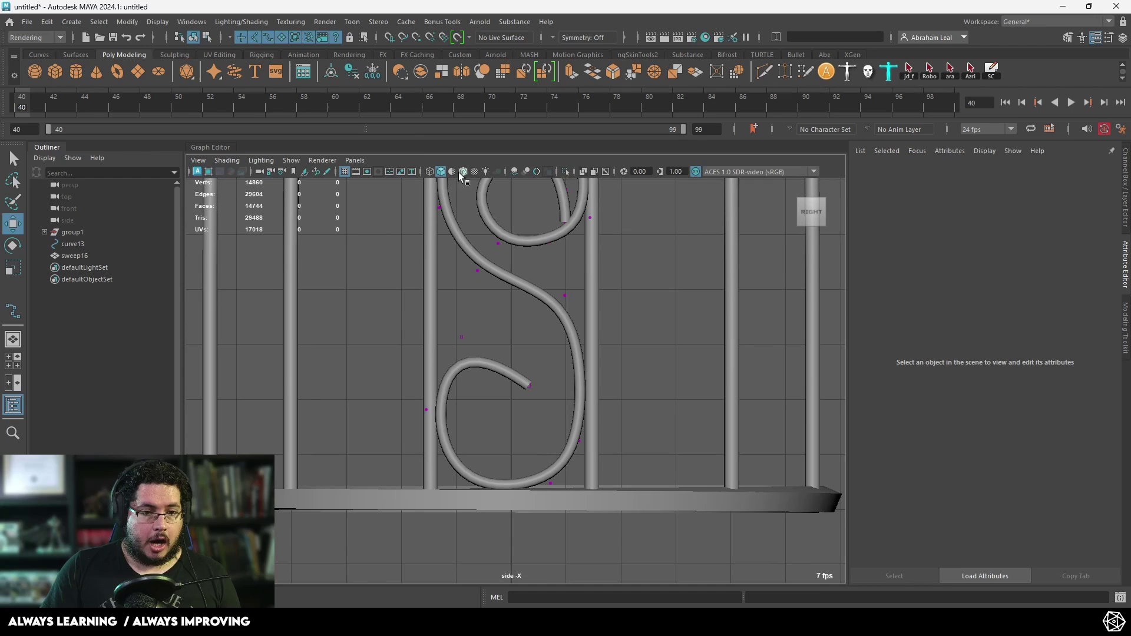
left_click(38, 55)
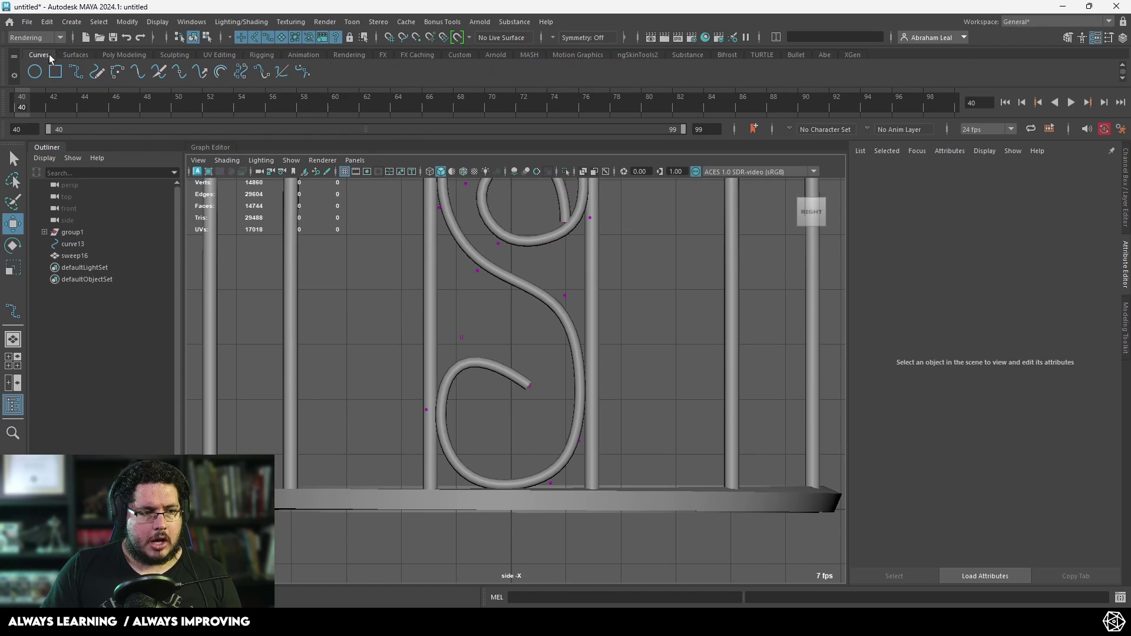
left_click(433, 485)
scroll(542, 330, "up", 2)
left_click(554, 357)
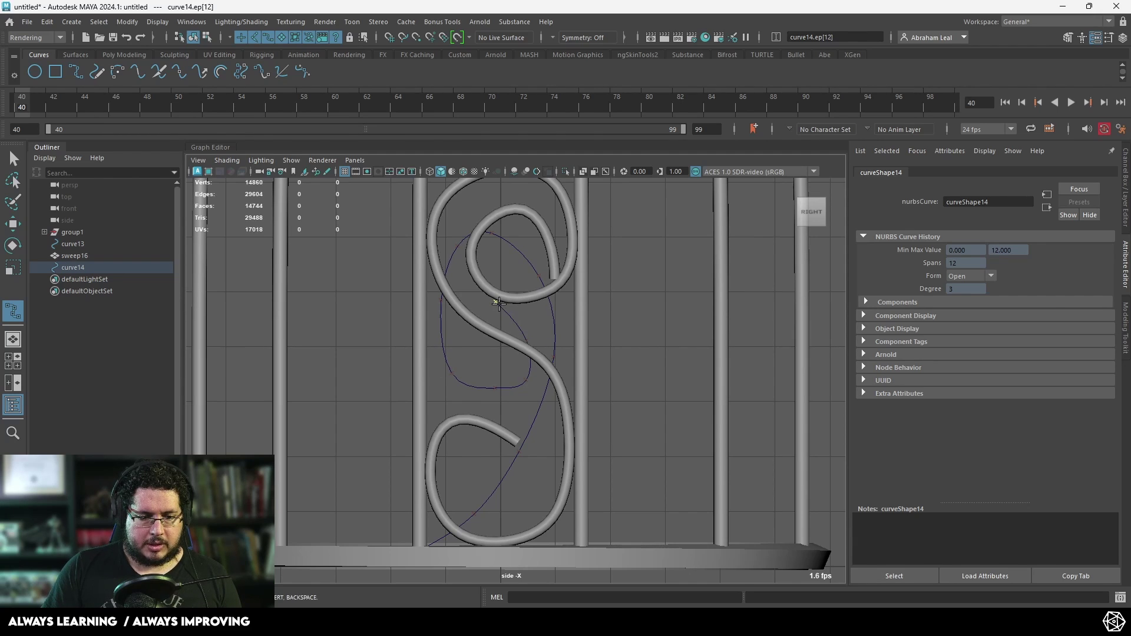
key("Return")
key("w")
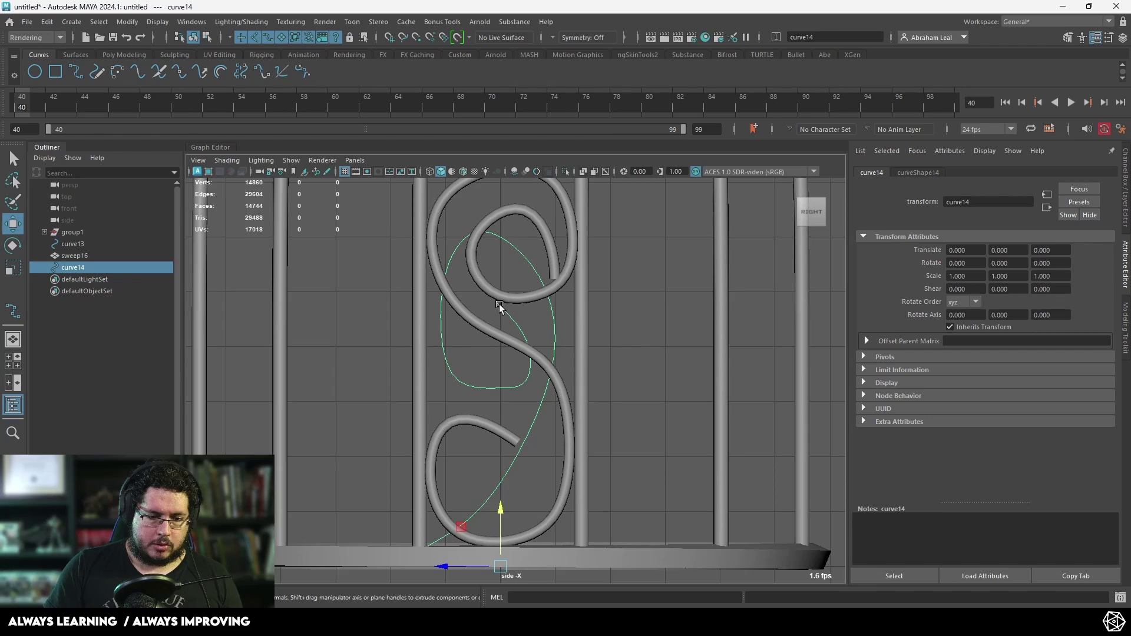
- Move the new curve's control vertices on its left, bottom and right sides outward to widen the spiral toward the bars
scroll(499, 303, "up", 2)
right_click(434, 231)
right_click_drag(434, 231, 377, 230)
left_click_drag(434, 296, 409, 269)
left_click_drag(476, 348, 430, 366)
left_click(495, 387)
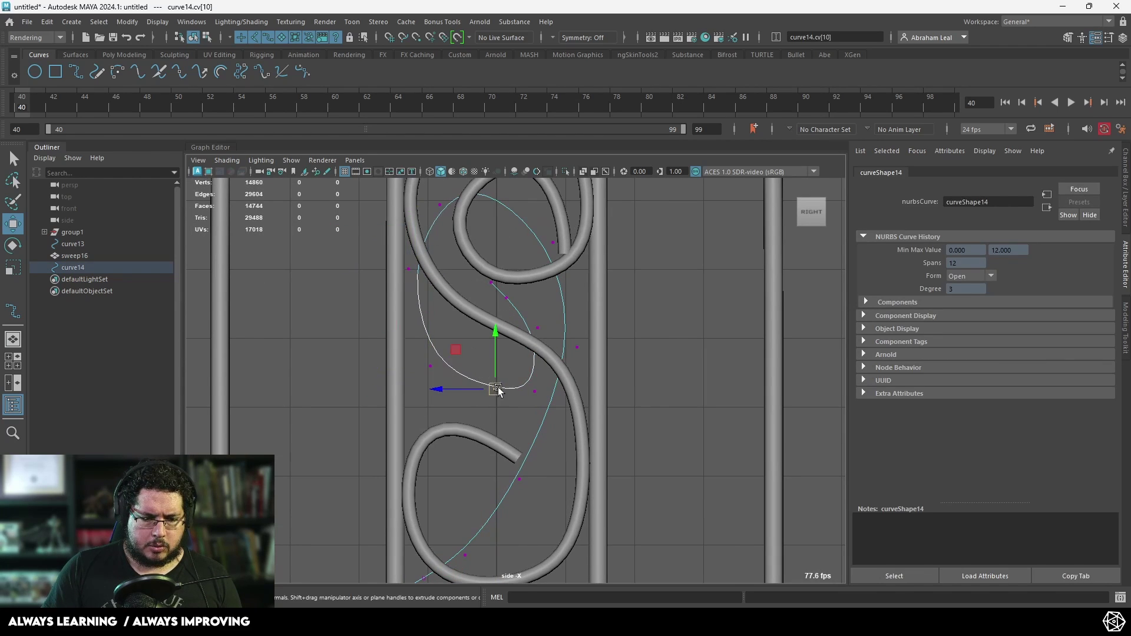
left_click_drag(496, 388, 478, 448)
left_click(430, 367)
left_click_drag(430, 366, 403, 382)
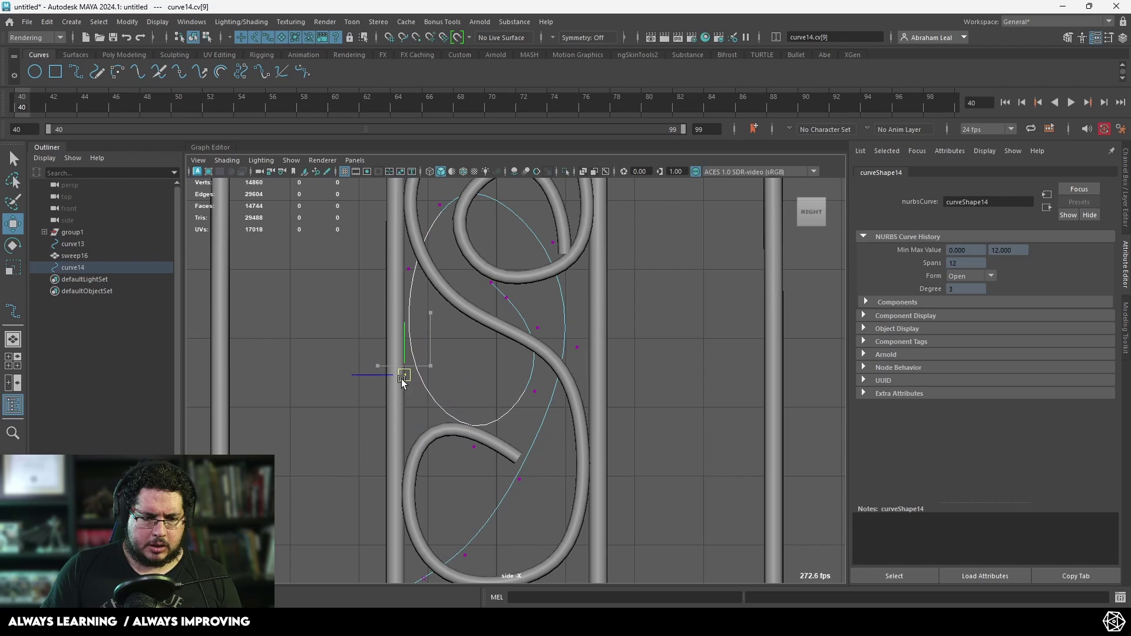
left_click(537, 328)
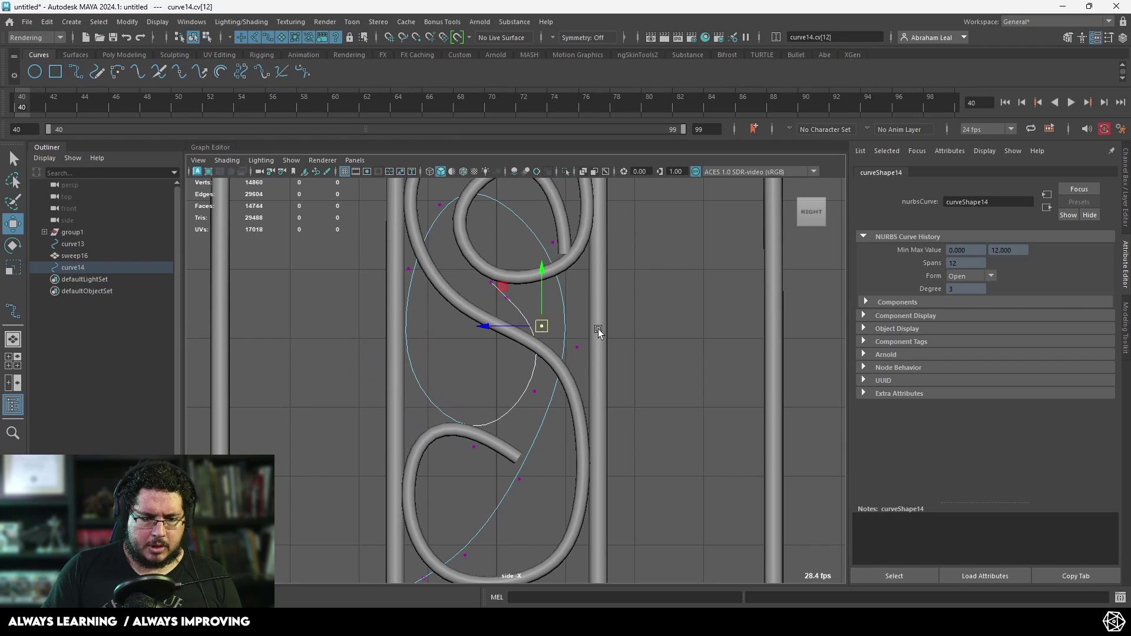
left_click_drag(537, 328, 611, 352)
- Reposition the control vertices along the new spiral's crown to round off its top
middle_click_drag(569, 244, 583, 293, "alt")
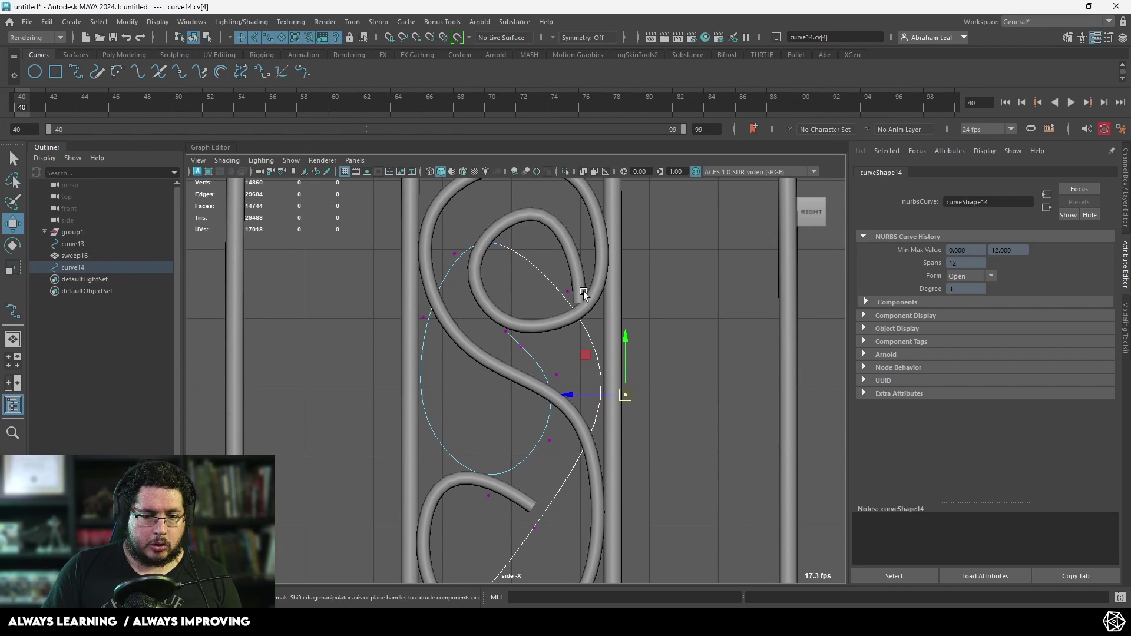
left_click_drag(569, 290, 579, 267)
left_click_drag(508, 220, 545, 268)
left_click(455, 253)
key("ctrl+z")
left_click(466, 271)
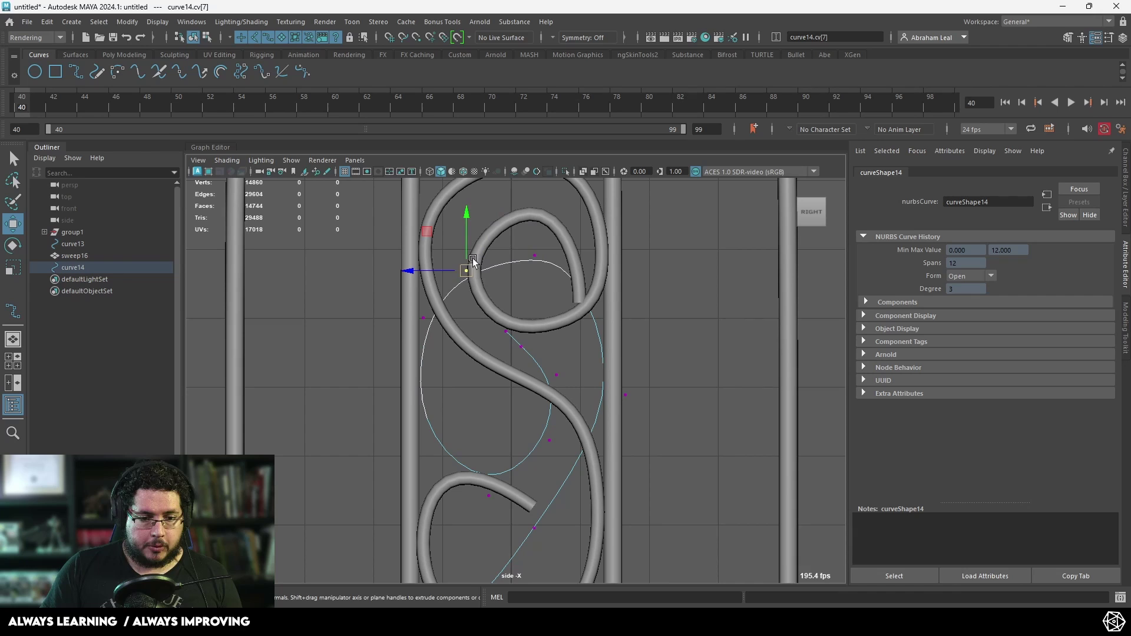
left_click(534, 255)
left_click_drag(534, 256, 534, 247)
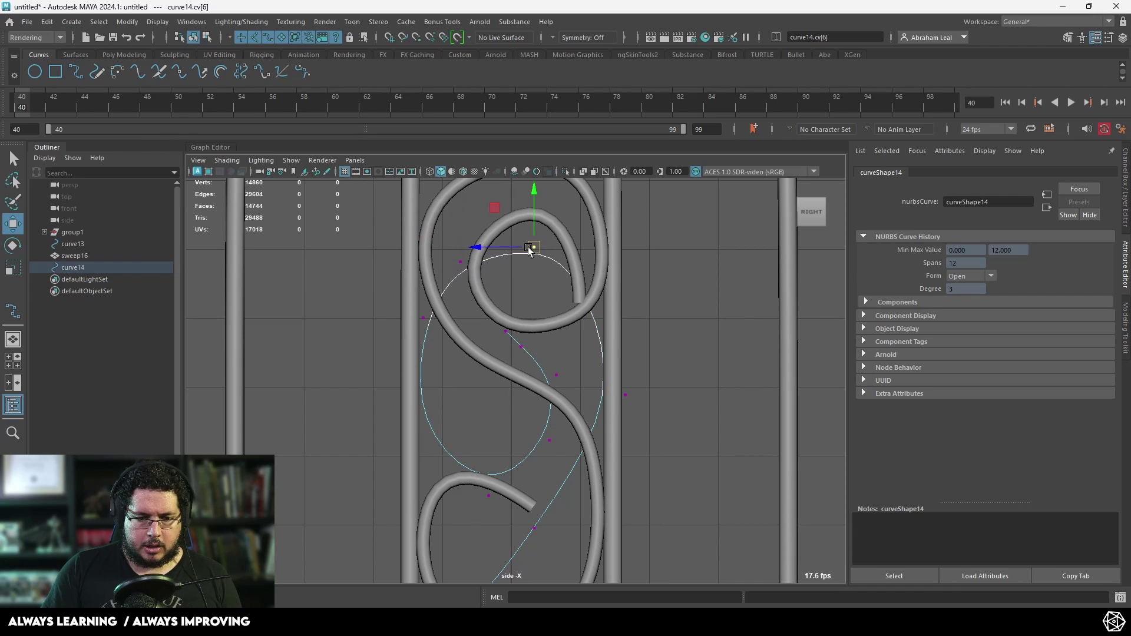
- Move the control vertices at the new spiral's inner end so it curls into a rounder hook
middle_click_drag(572, 355, 559, 316, "alt")
left_click(543, 334)
left_click_drag(543, 335, 556, 333)
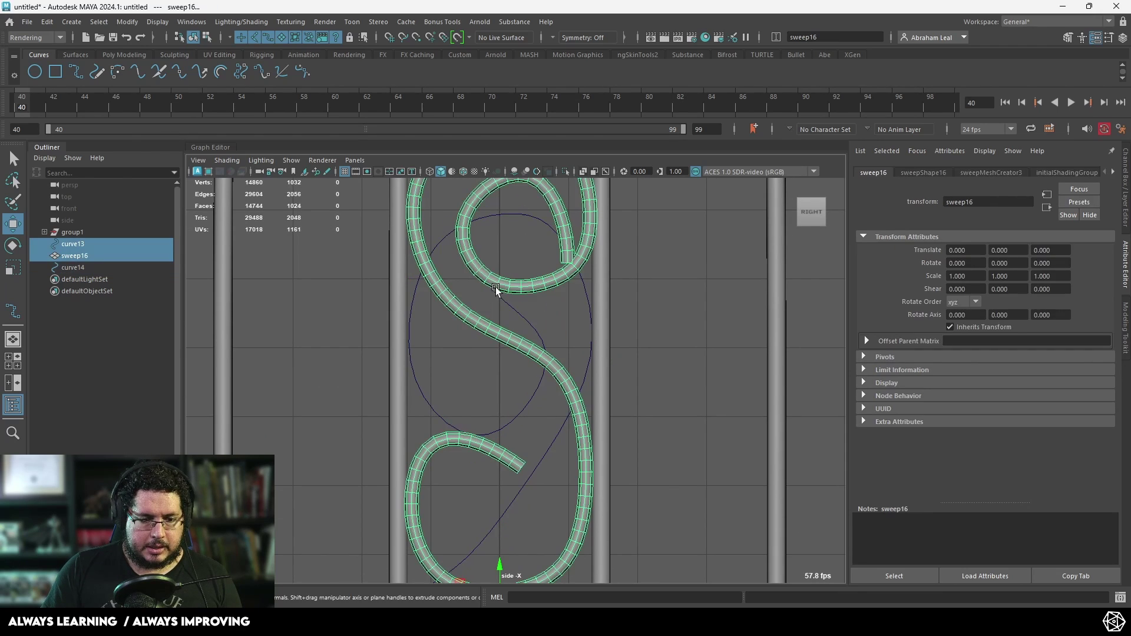
left_click(494, 291)
left_click_drag(494, 292, 518, 286)
left_click(509, 307)
left_click(563, 338)
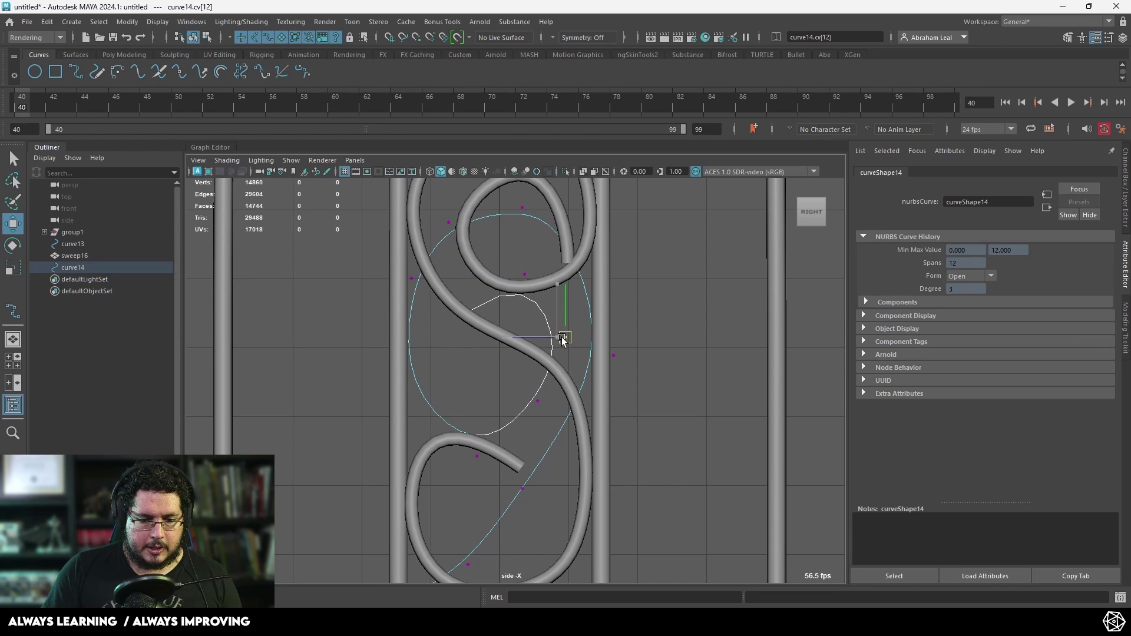
- Smooth the new curve's inner right side and lower tail by shifting their control vertices, and clear the selection
middle_click_drag(529, 468, 551, 356, "alt")
left_click_drag(533, 395, 532, 396)
left_click_drag(546, 377, 546, 380)
mouse_move(506, 425)
left_mouse_down()
mouse_move(460, 470)
mouse_move(511, 411)
mouse_move(536, 433)
mouse_move(518, 423)
left_mouse_up()
scroll(512, 416, "down", 5)
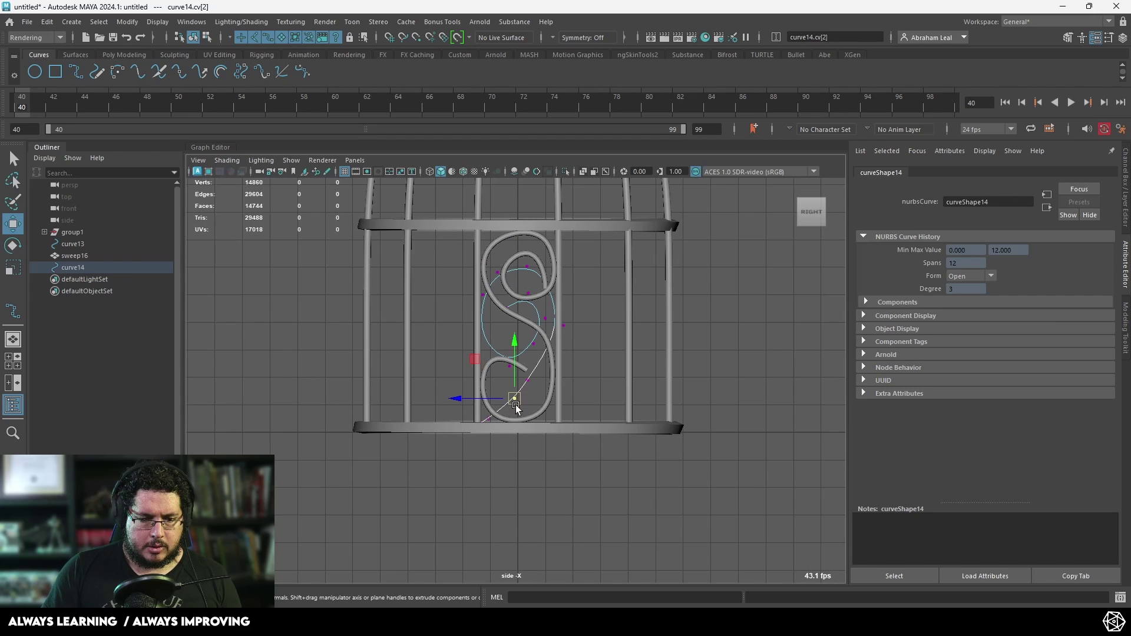
left_click(576, 467)
- In the perspective view, move the new curve to Translate X 55.667 so it lines up with the S-scroll
key("space")
left_click_drag(575, 466, 560, 414)
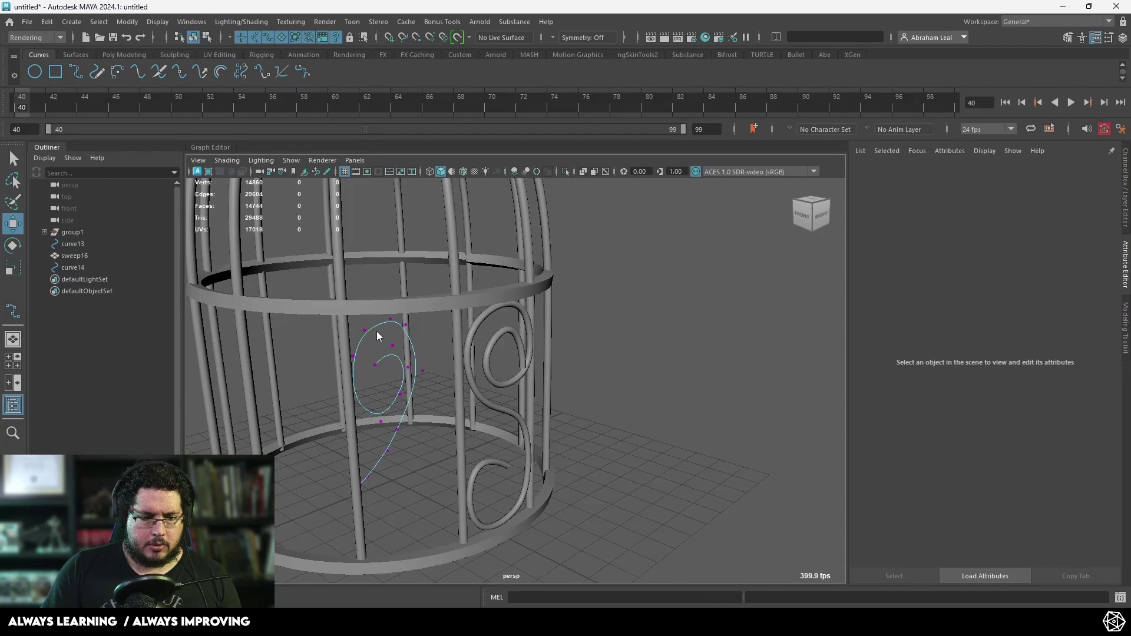
left_click(374, 338)
left_click_drag(431, 478, 557, 531)
mouse_move(557, 531)
left_mouse_down("alt")
mouse_move(602, 543)
mouse_move(575, 538)
left_mouse_up("alt")
- Create a sweep mesh from the new curve and set its Scale Profile to 0.495
left_click(120, 54)
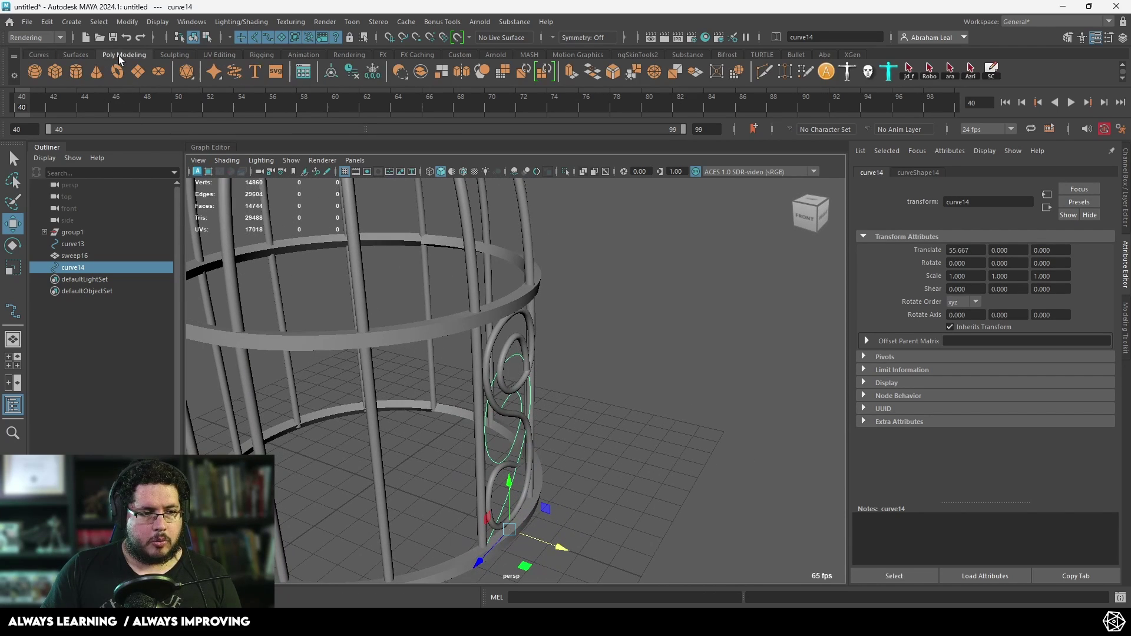
left_click(233, 71)
left_click_drag(507, 324, 422, 343, "alt")
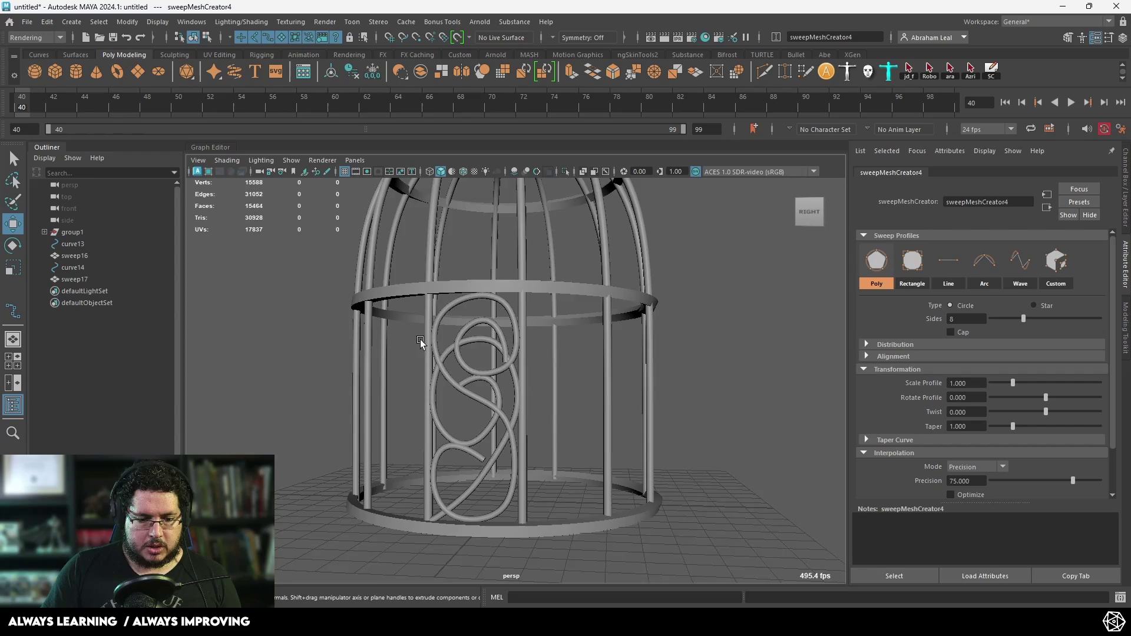
right_click_drag(422, 343, 477, 343, "alt")
left_click_drag(1012, 384, 1007, 385)
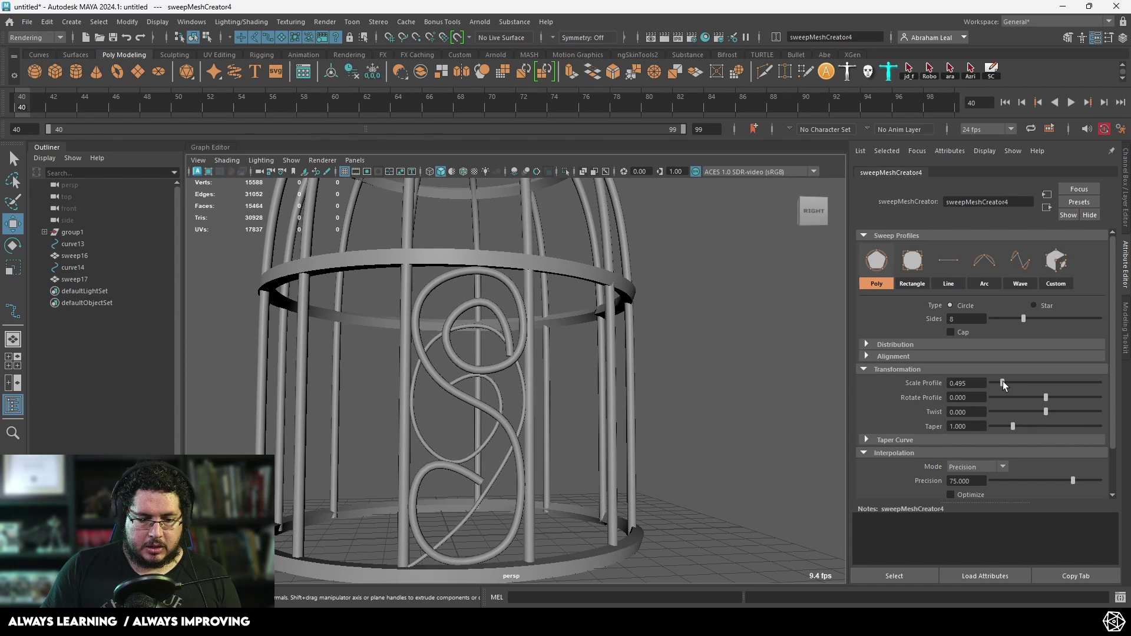
- Examine how the thin spiral tube sits behind the S-scroll from several angles and distances
mouse_move(518, 362)
left_mouse_down("alt")
mouse_move(611, 381)
mouse_move(531, 367)
left_mouse_up("alt")
right_click_drag(530, 366, 435, 377, "alt")
left_click_drag(435, 377, 450, 395, "alt")
right_click_drag(449, 394, 515, 356, "alt")
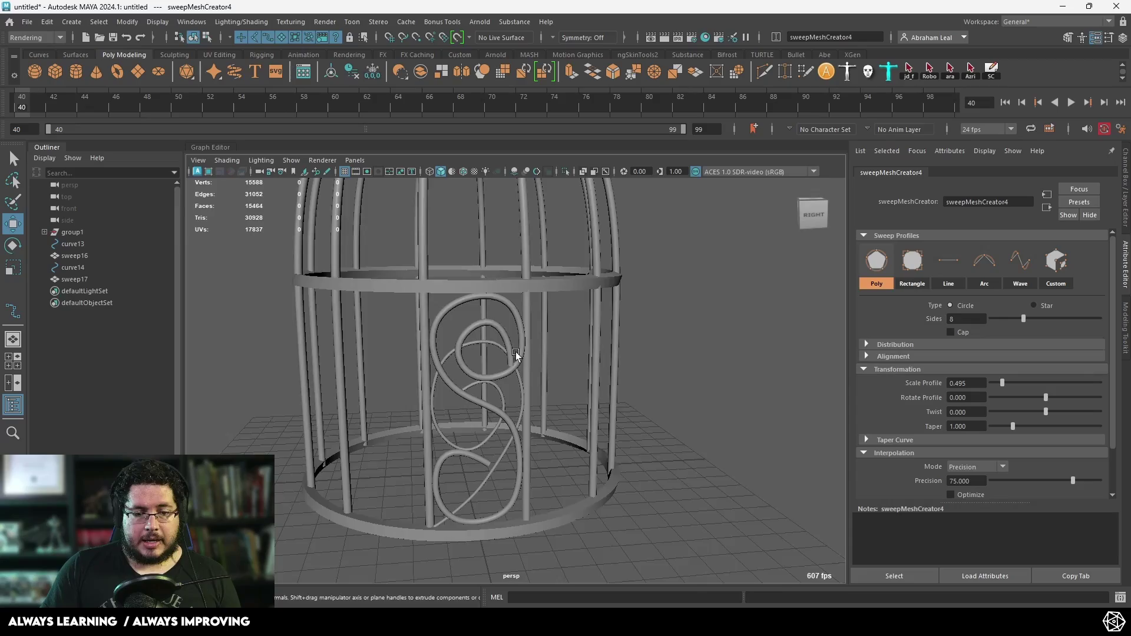
left_click_drag(516, 353, 540, 385, "alt")
middle_click_drag(526, 423, 513, 345, "alt")
left_click_drag(513, 345, 485, 394, "alt")
right_click_drag(485, 395, 554, 418, "alt")
left_click_drag(553, 418, 497, 374, "alt")
- Combine the S-scroll and thin spiral sweep meshes into one object
left_click(501, 357)
left_click(571, 356, "shift")
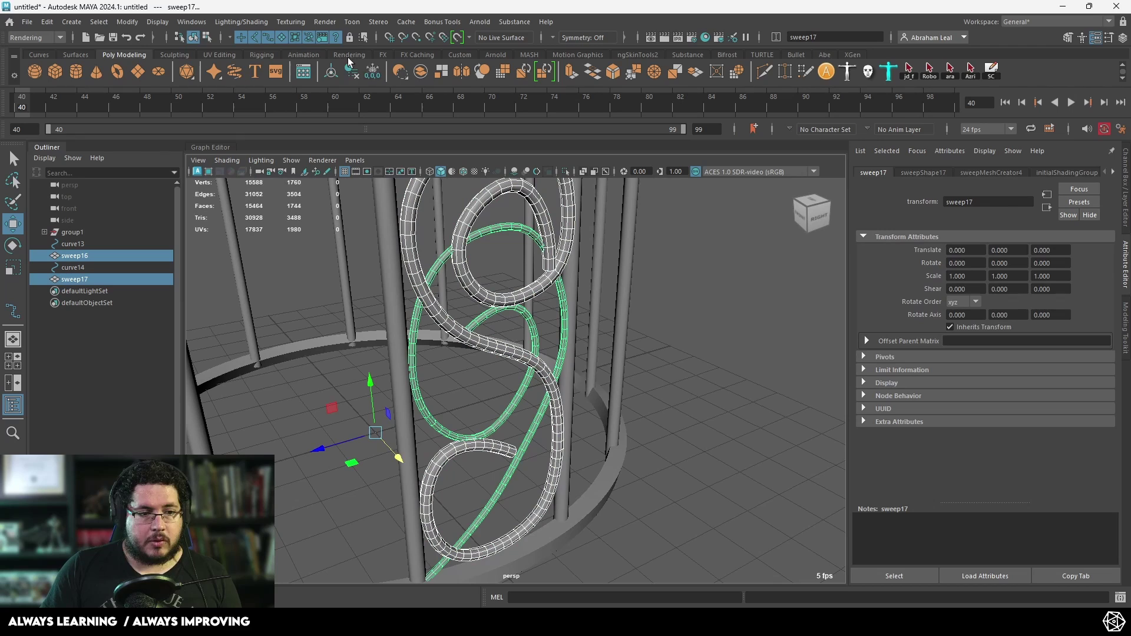
left_click(420, 73)
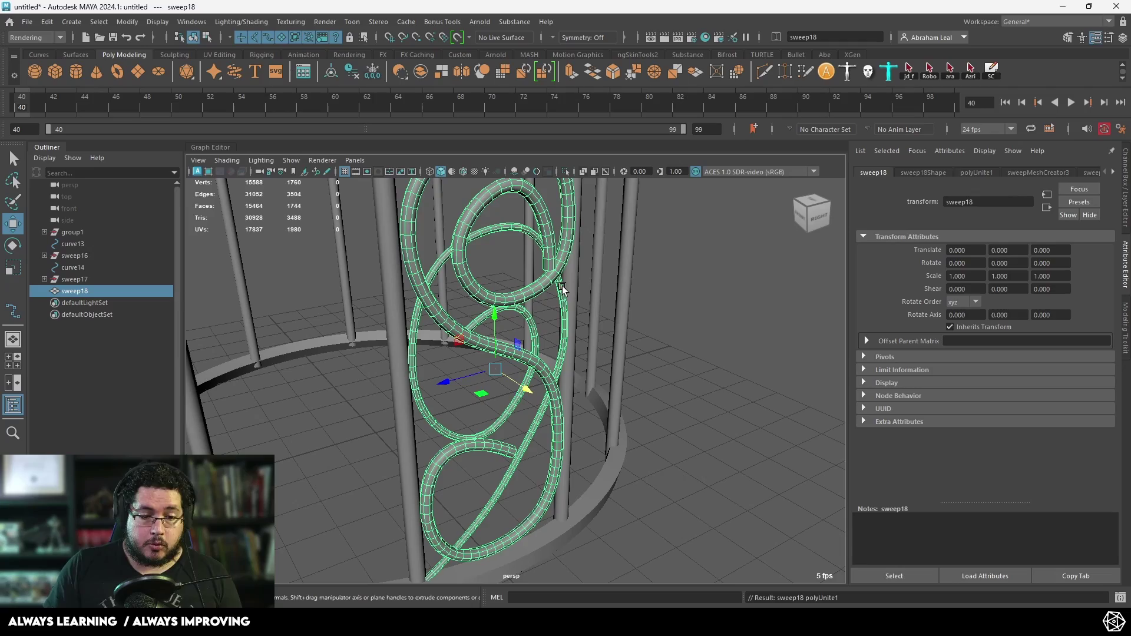
left_click_drag(528, 370, 585, 394, "alt")
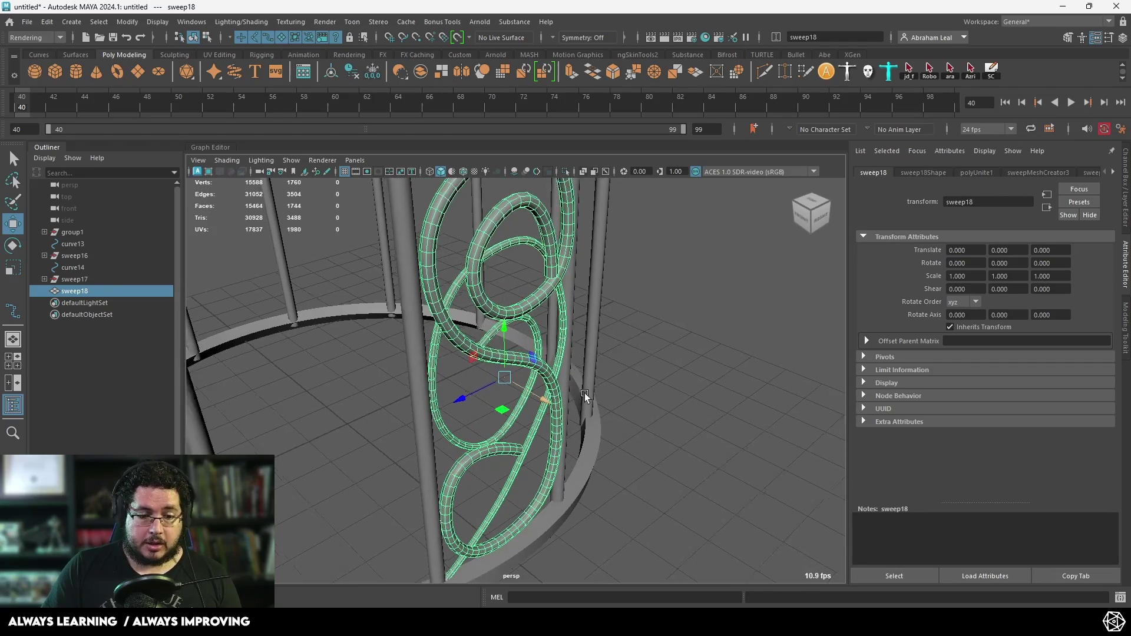
right_click_drag(584, 394, 501, 377, "alt")
left_click_drag(501, 377, 432, 400, "alt")
- In the wireframe top view, add a nonlinear Bend deformer to the combined ornament using the Modeling menu set
key("space")
left_click_drag(561, 380, 502, 383)
scroll(502, 383, "down", 4)
key("4")
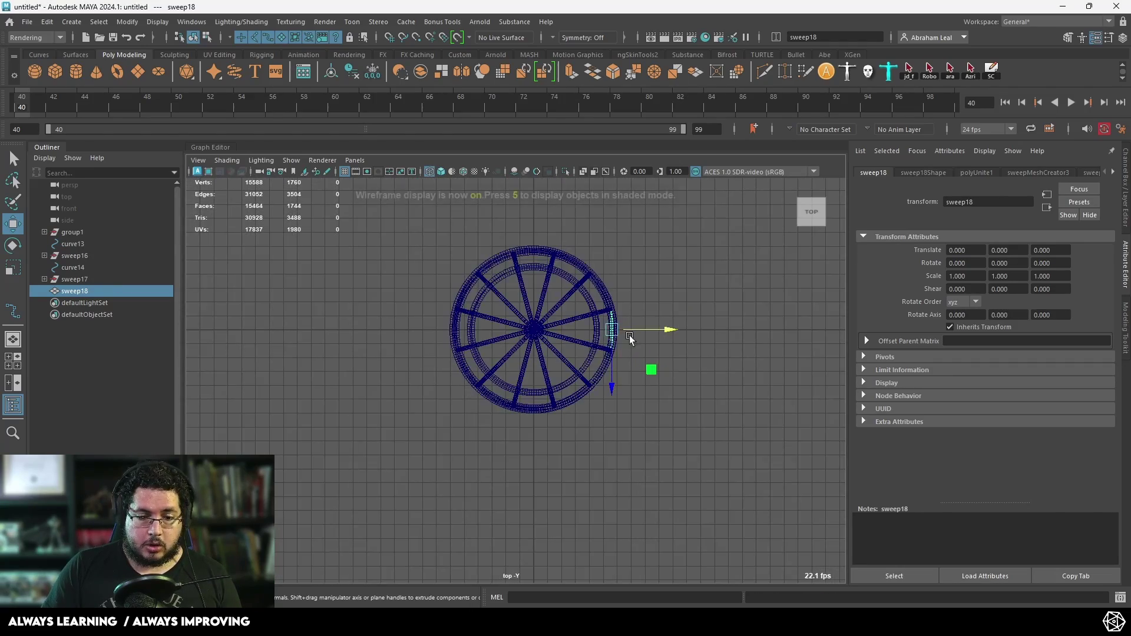
scroll(629, 335, "up", 3)
middle_click_drag(637, 337, 537, 402, "alt")
scroll(537, 402, "up", 8)
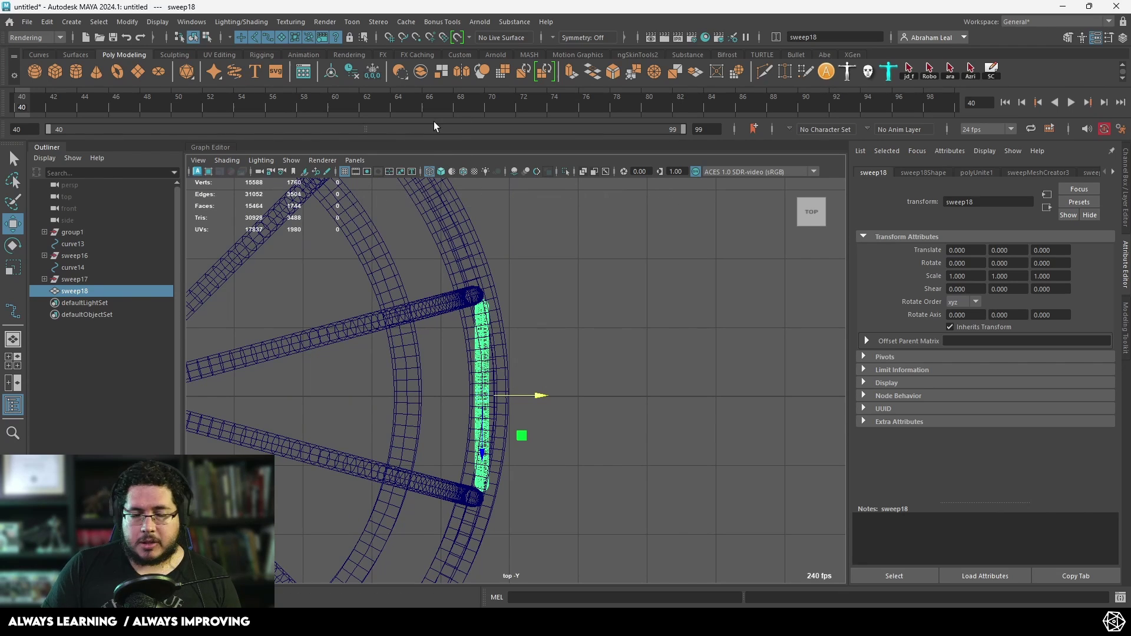
left_click(61, 38)
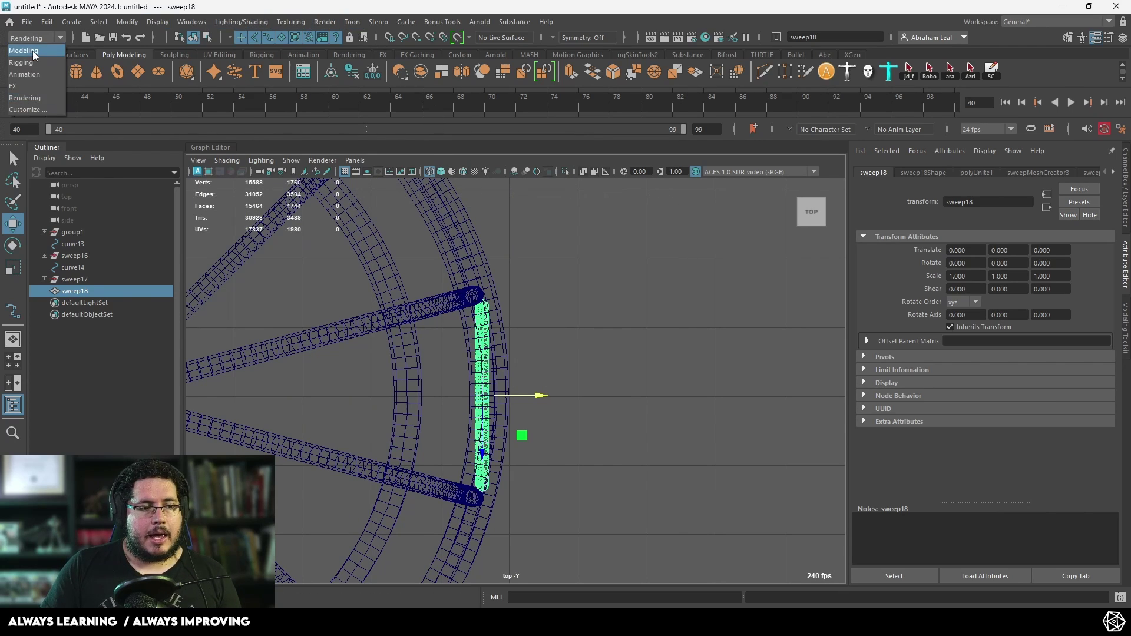
left_click(36, 47)
left_click(444, 22)
mouse_move(570, 239)
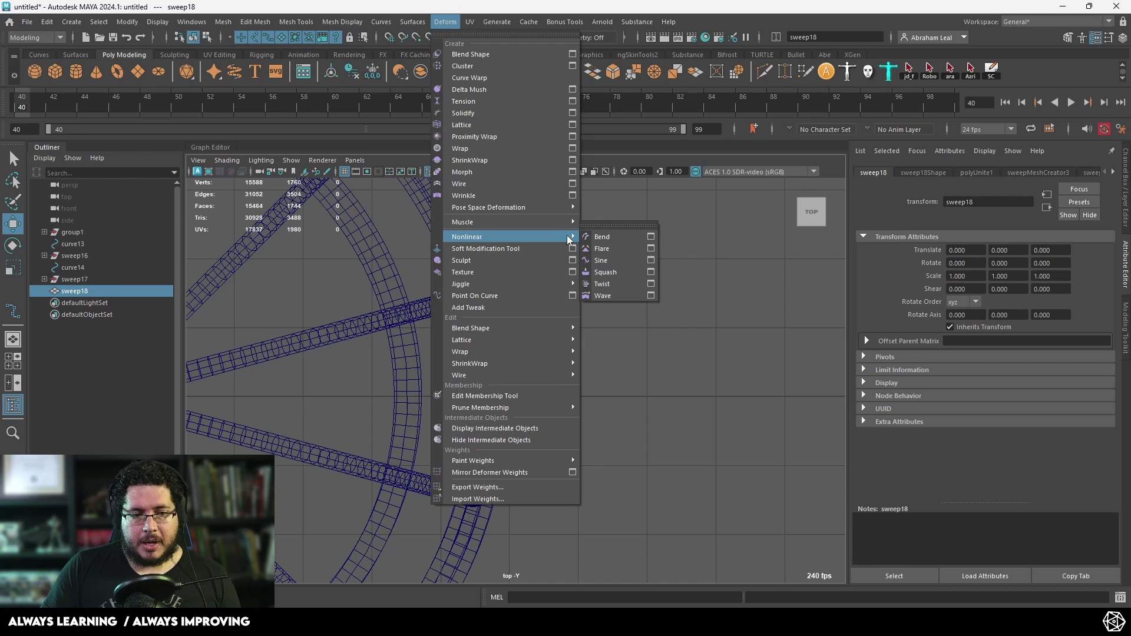
left_click(614, 242)
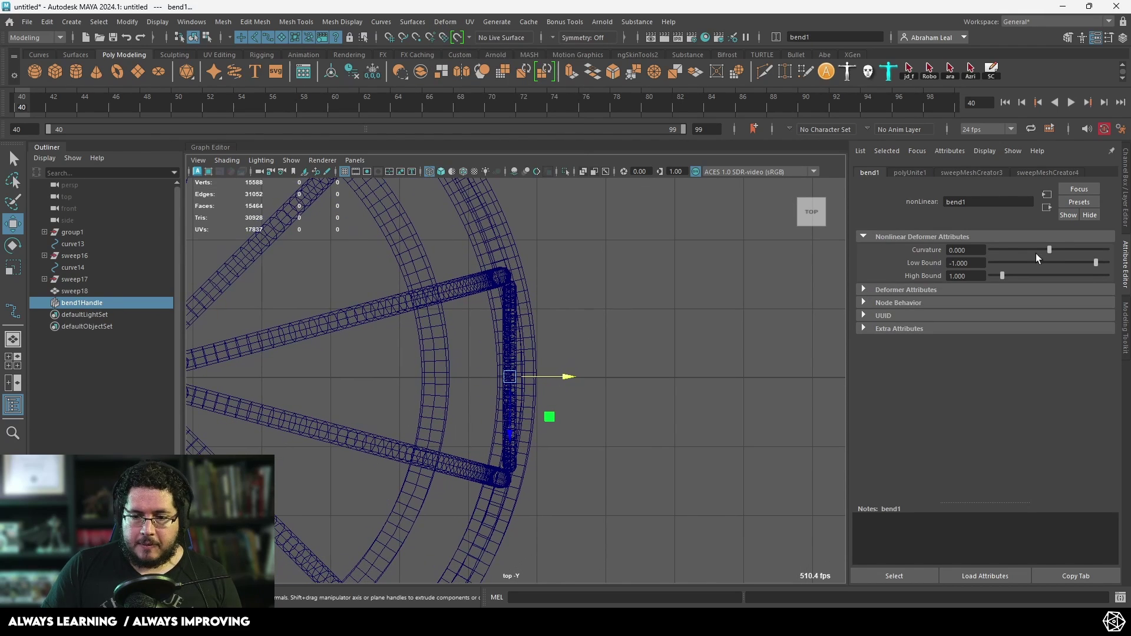
- Set the bend's Curvature to 18.367, rotate its handle to lie horizontally across the ornament, and frame it in the top view
left_click_drag(1050, 252, 1055, 253)
key("space")
left_click_drag(608, 380, 609, 344)
key("e")
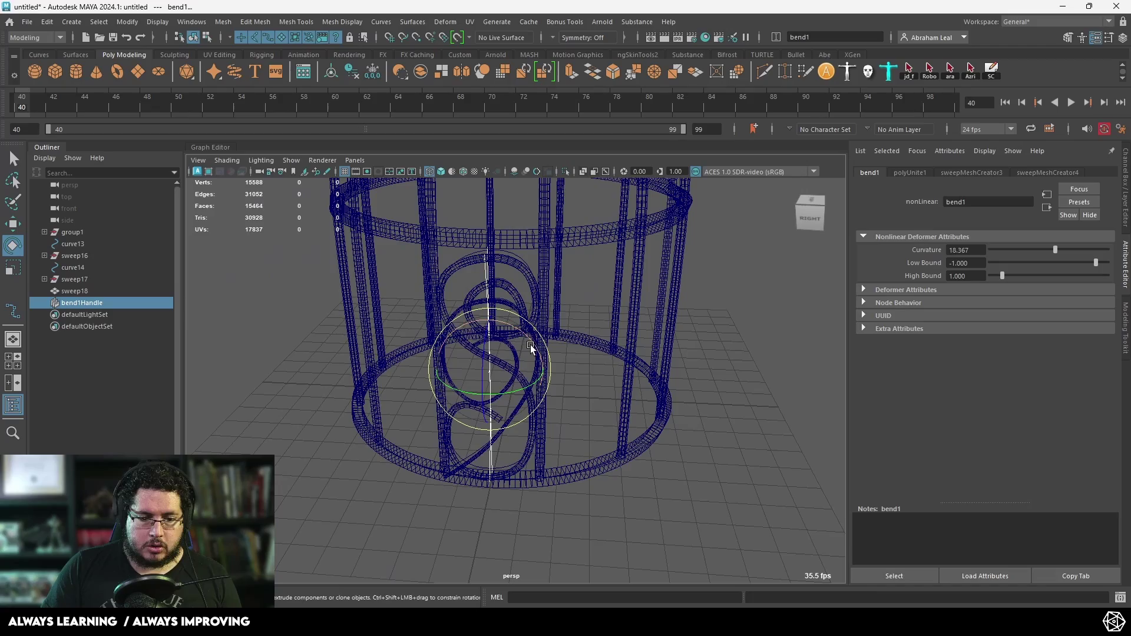
left_click_drag(526, 335, 654, 332)
key("space")
key("f")
scroll(570, 374, "up", 3)
middle_click_drag(592, 322, 613, 353, "alt")
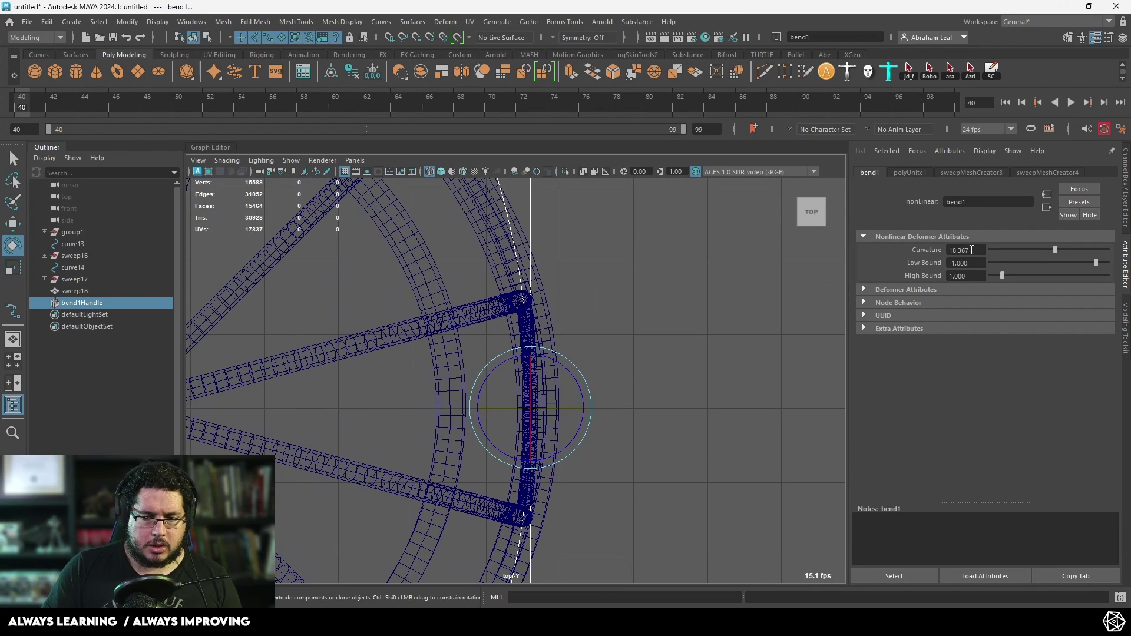
- Increase the Bend deformer's Curvature to 34.898 so the ornament follows the cage's round ring
mouse_move(1055, 245)
left_mouse_down()
mouse_move(1045, 244)
mouse_move(1058, 243)
left_mouse_up()
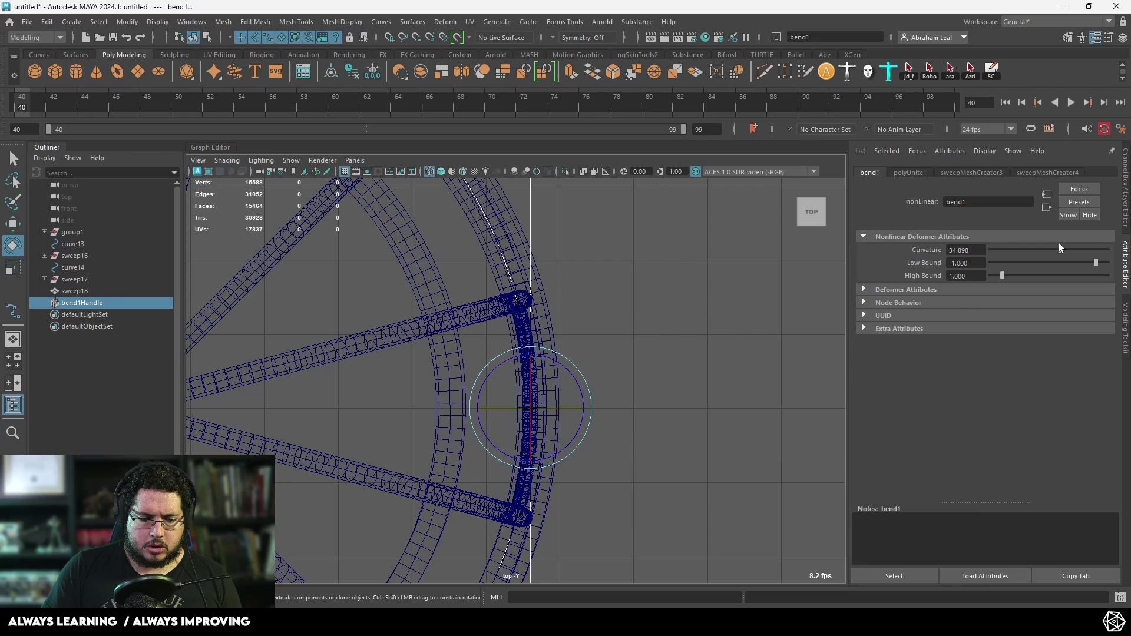
left_click(790, 354)
left_click(528, 327)
key("space")
left_click(529, 329)
left_click_drag(529, 329, 535, 299)
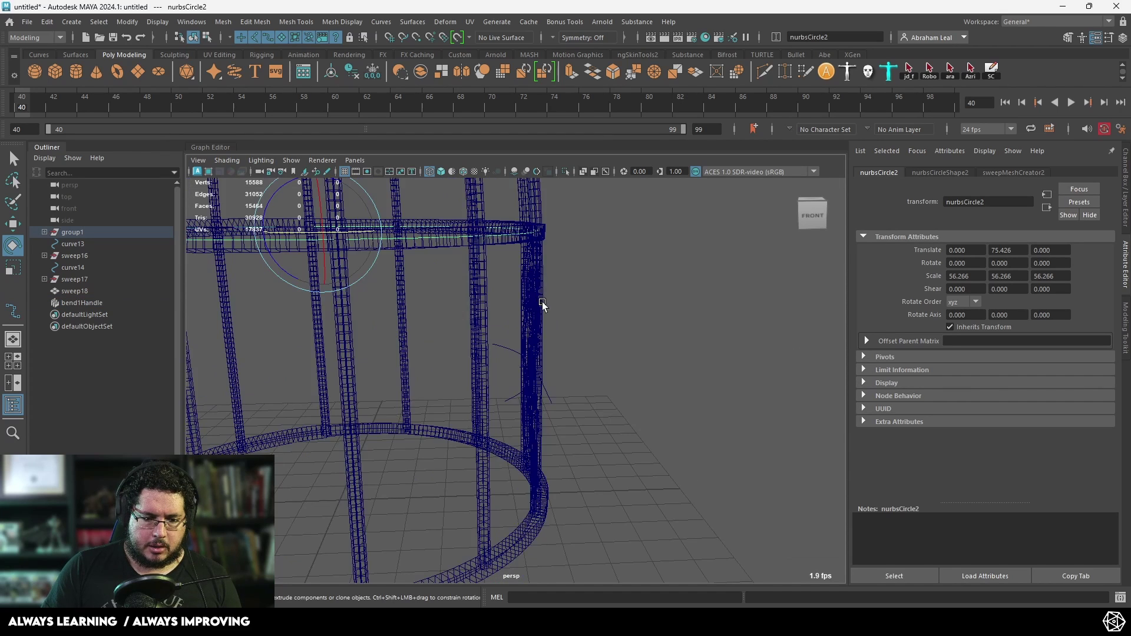
- In the shaded perspective view, select the bent scroll ornament and delete its construction history
key("5")
right_click_drag(543, 305, 576, 329, "alt")
left_click_drag(576, 329, 581, 360, "alt")
right_click_drag(581, 359, 571, 368, "alt")
left_click_drag(571, 369, 488, 354, "alt")
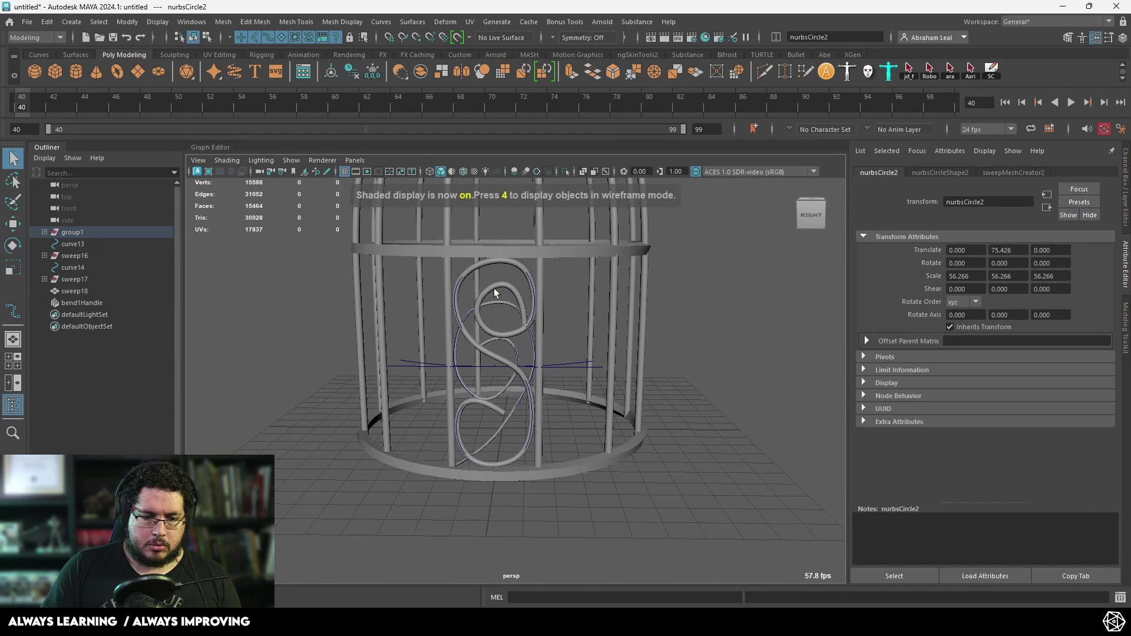
left_click(494, 289)
left_click(352, 73)
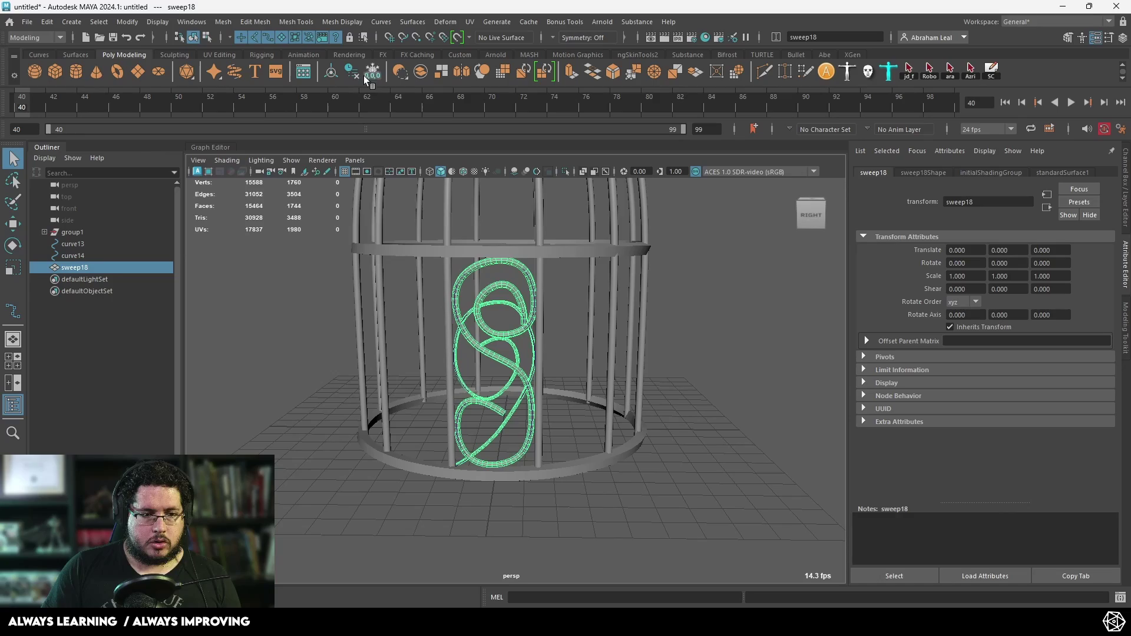
- In the wireframe top view, move the scroll ornament's pivot to the centre of the cage
left_click_drag(530, 283, 591, 381, "alt")
key("w")
key("space")
right_click_drag(591, 382, 556, 395, "alt")
key("4")
middle_click_drag(557, 395, 634, 366, "alt")
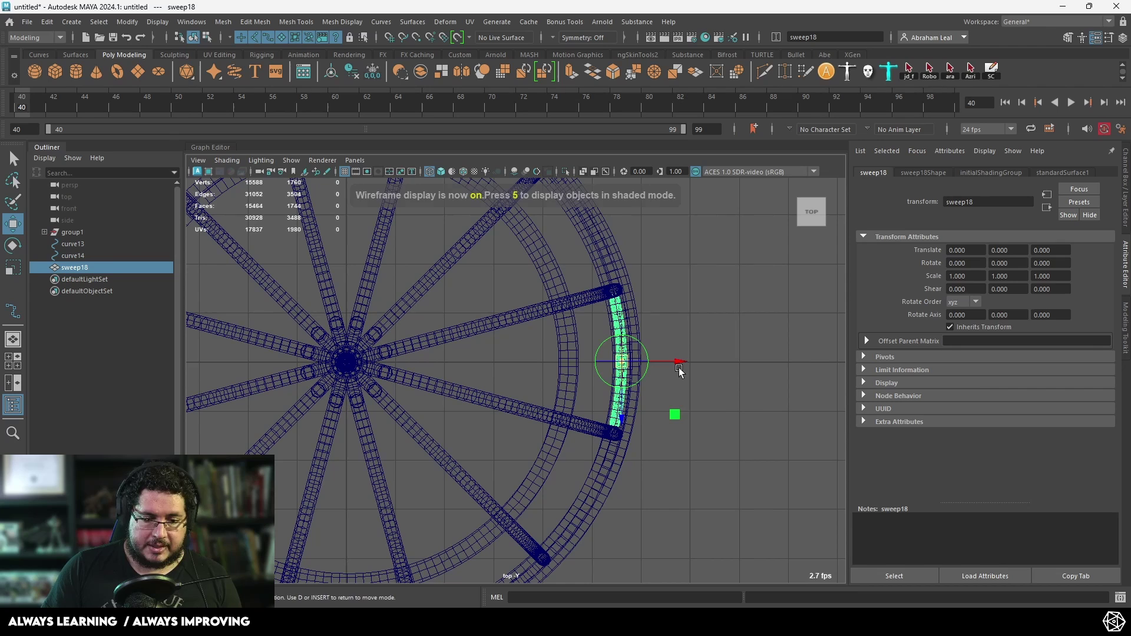
left_click_drag(680, 370, 394, 362)
scroll(507, 354, "down", 3)
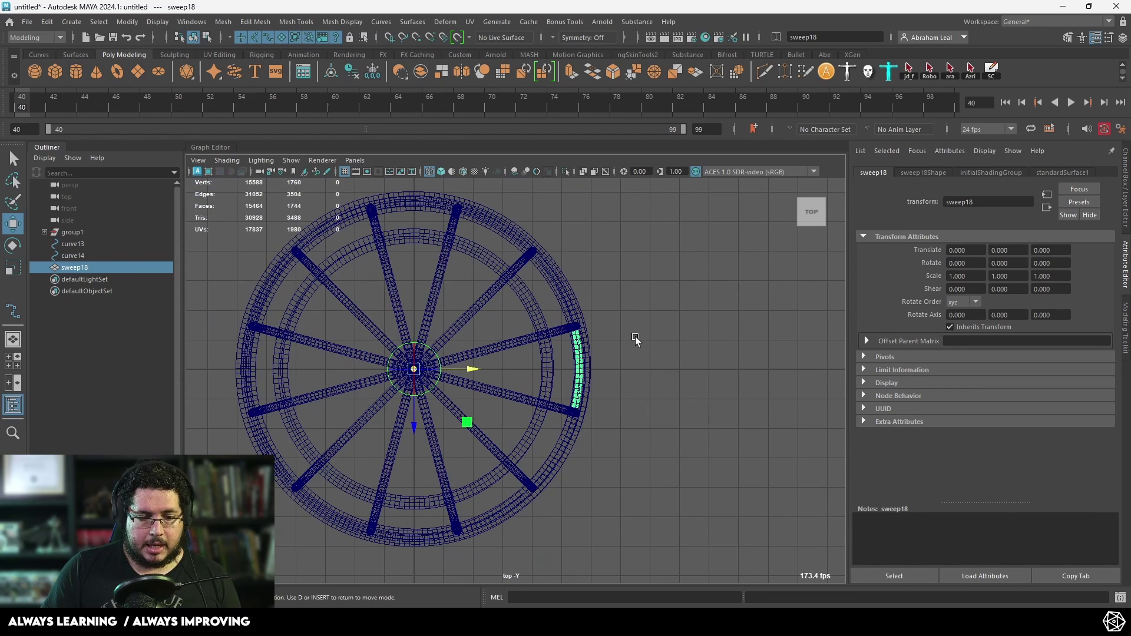
- Use Duplicate Special to repeat the scroll ornament around the cage, filling every gap between the bars
left_click(47, 22)
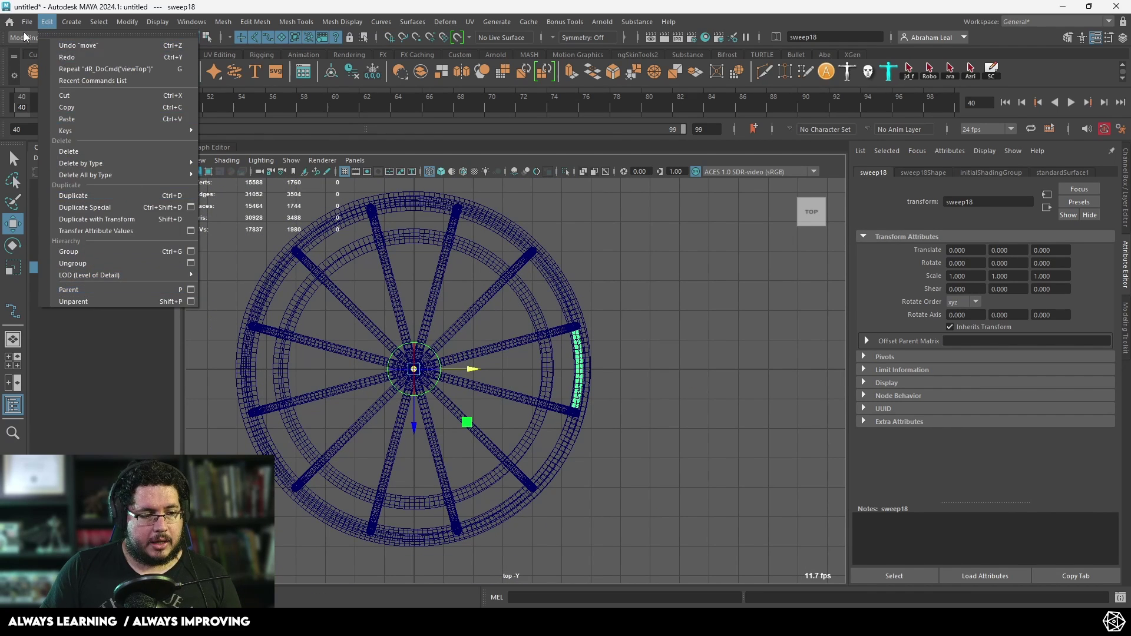
mouse_move(27, 22)
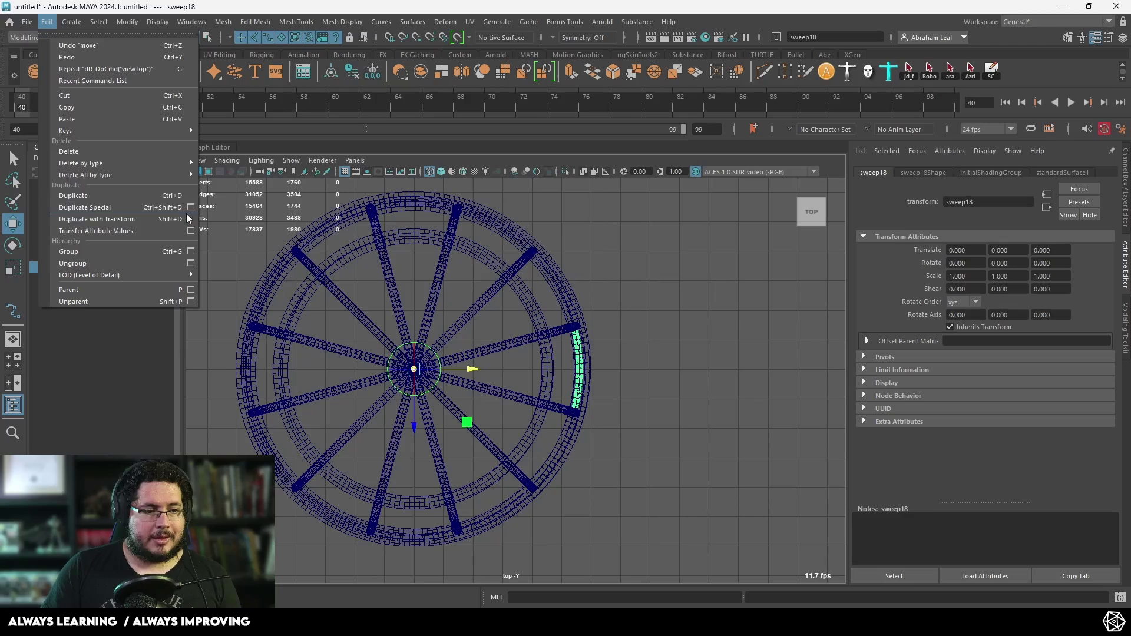
left_click(116, 208)
left_click(727, 285)
- Examine the ring of scroll ornaments in the shaded perspective view, toggling the display of the cage geometry
key("space")
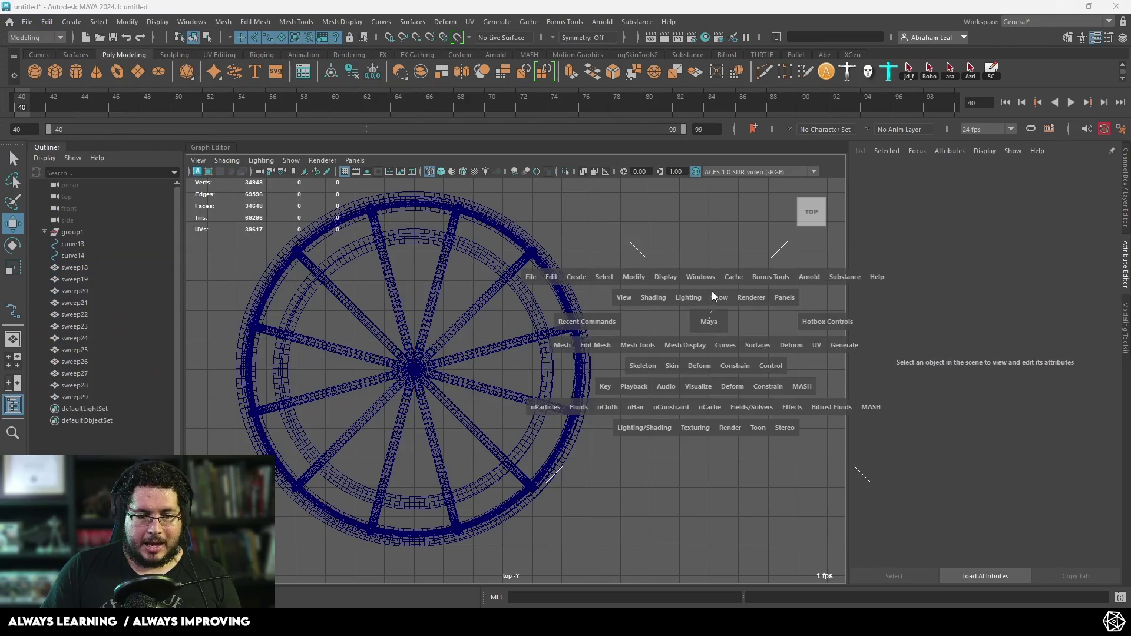
left_click_drag(710, 321, 713, 295)
key("5")
key("a")
left_click_drag(362, 263, 418, 315, "alt")
right_click_drag(418, 316, 670, 352, "alt")
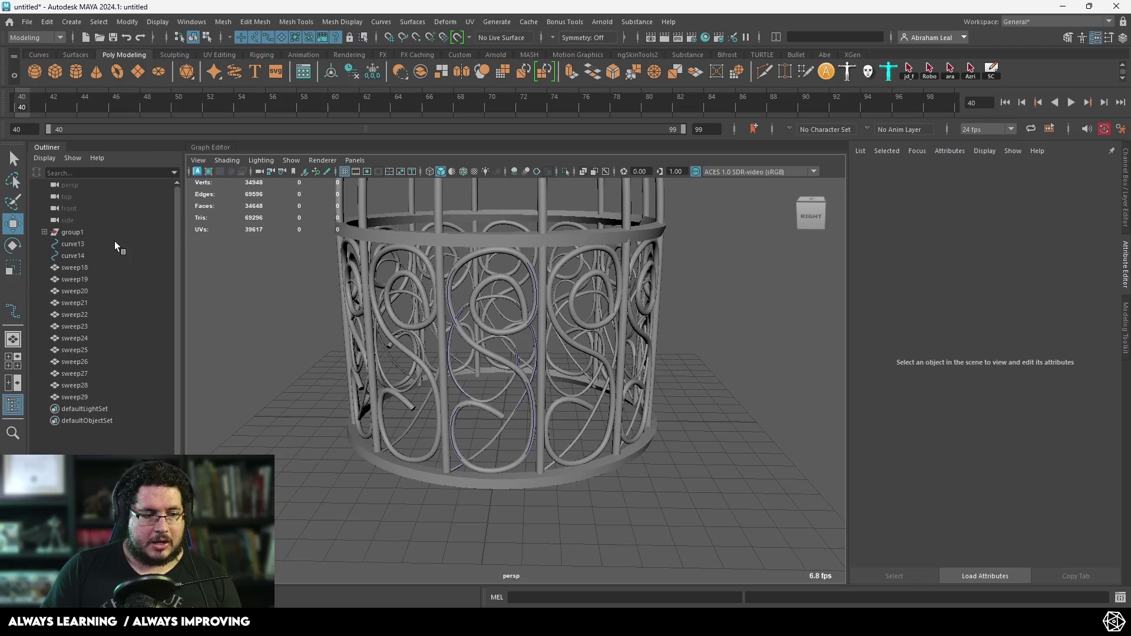
key("alt+2")
key("alt+1")
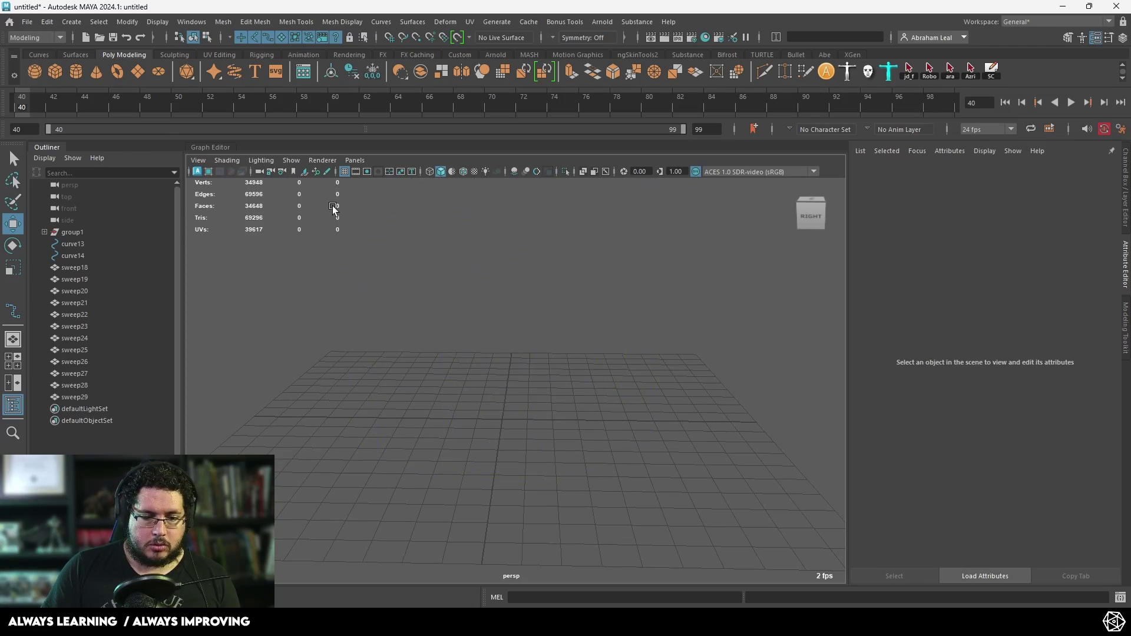
key("alt+2")
right_click_drag(346, 215, 458, 264, "alt")
left_click_drag(458, 264, 588, 355, "alt")
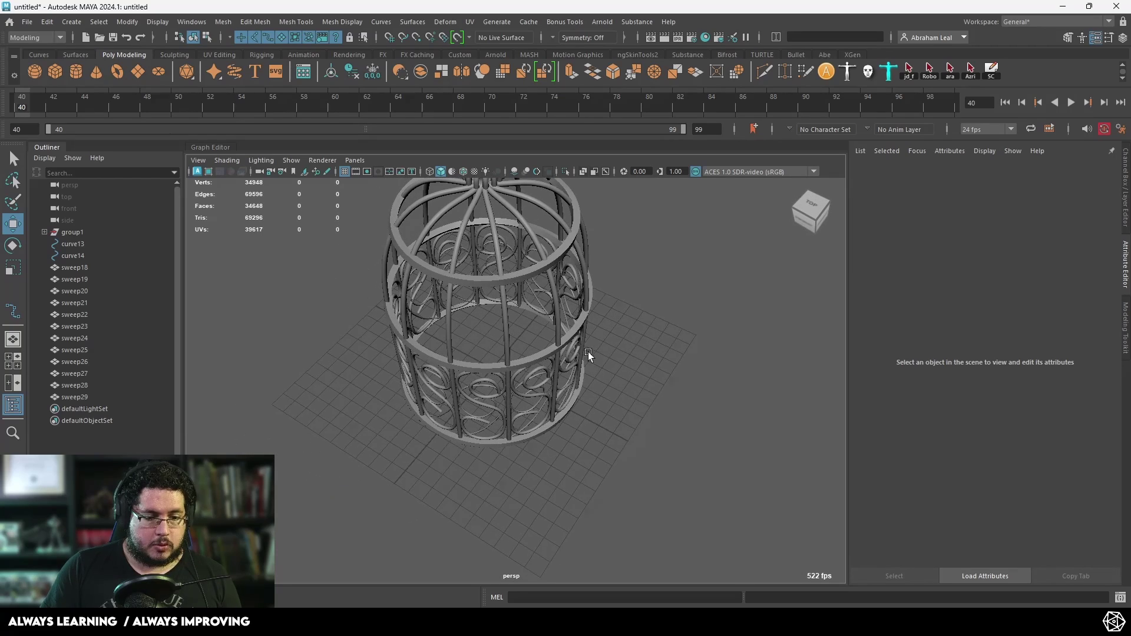
- Create a polygon cylinder as the cage floor, scaled to 57.801 wide and 2.907 high, and raise it to Y 1.422
left_click(76, 74)
key("r")
left_click_drag(491, 371, 681, 354)
left_click_drag(533, 398, 422, 370, "alt")
right_click_drag(422, 370, 549, 449, "alt")
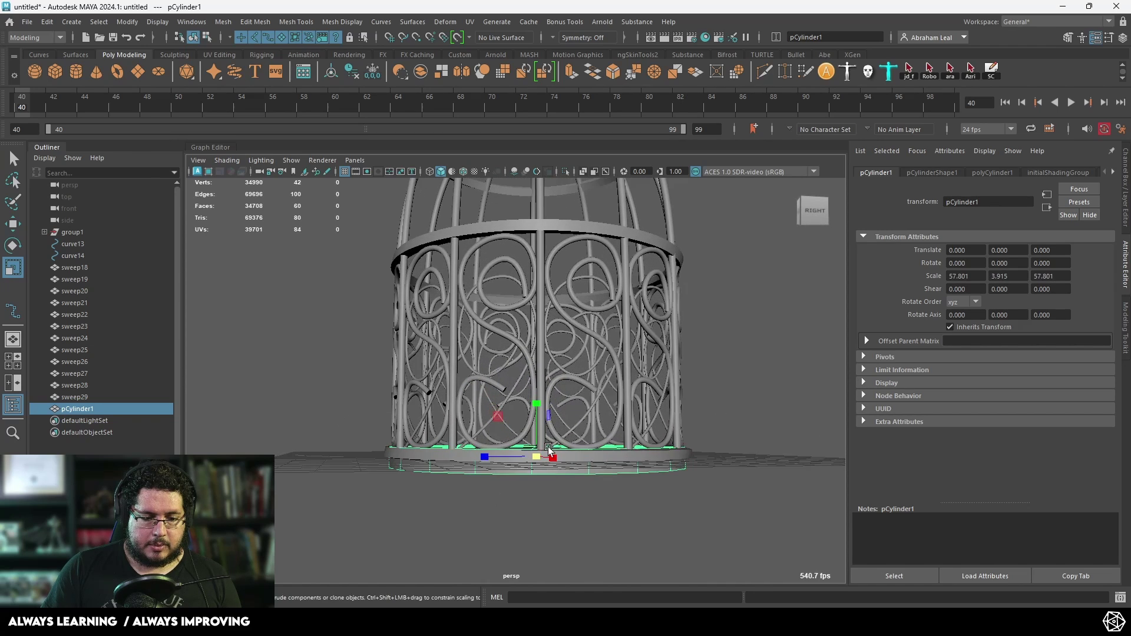
left_click_drag(539, 409, 510, 423)
key("w")
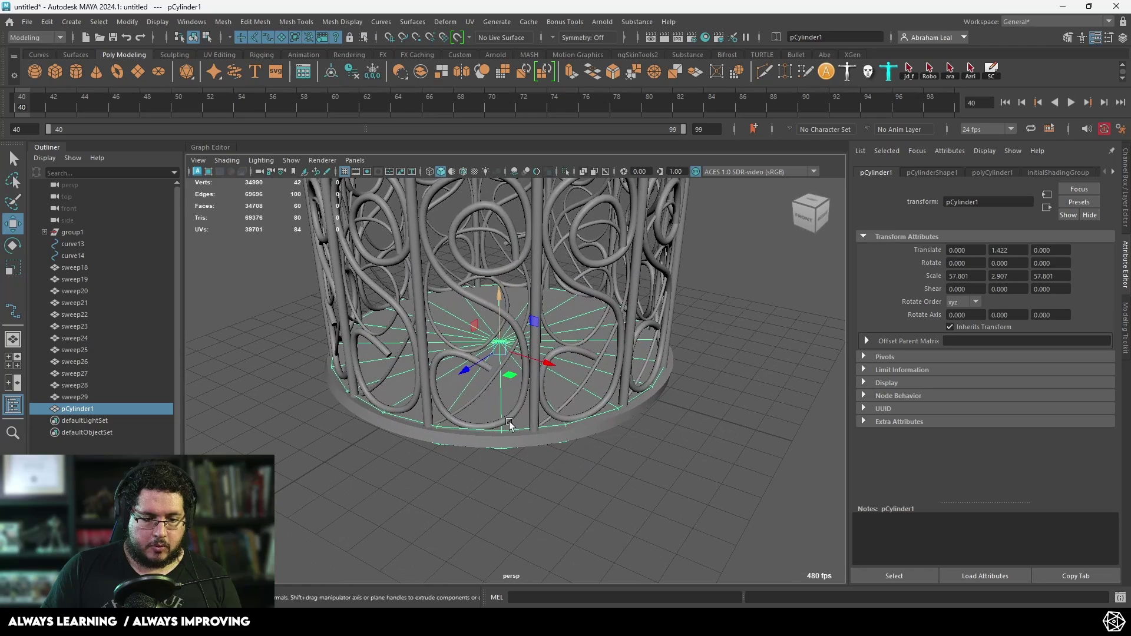
- Isolate the floor cylinder and bevel its upper and lower rim edge loops with Fraction 0.2 and 2 segments
left_click(564, 171)
key("F10")
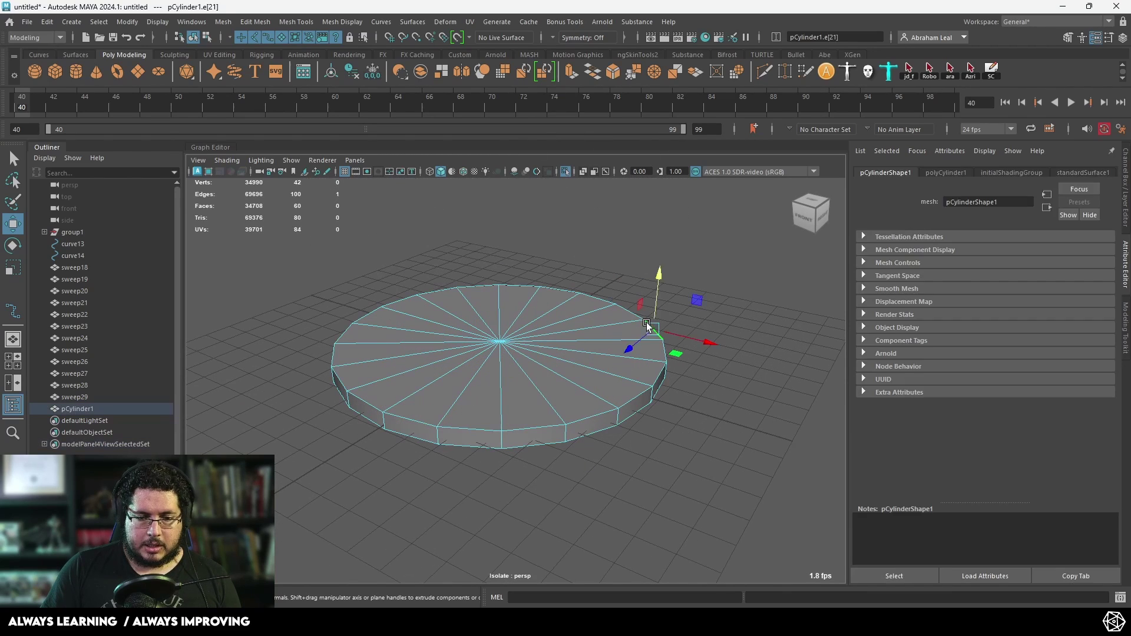
double_click(631, 414)
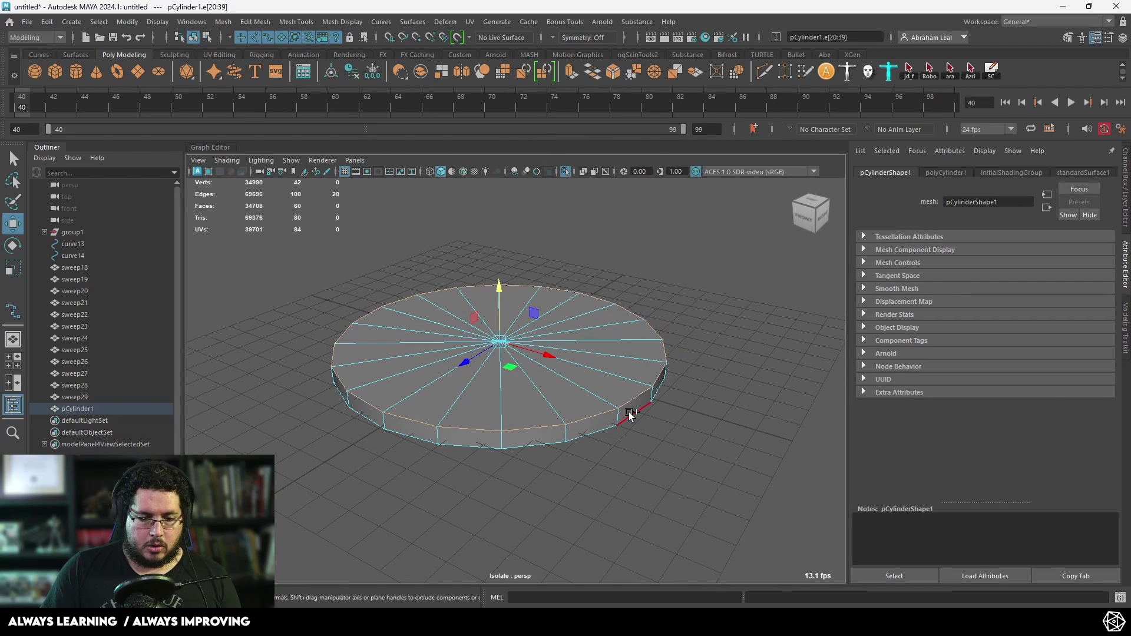
left_click(613, 78)
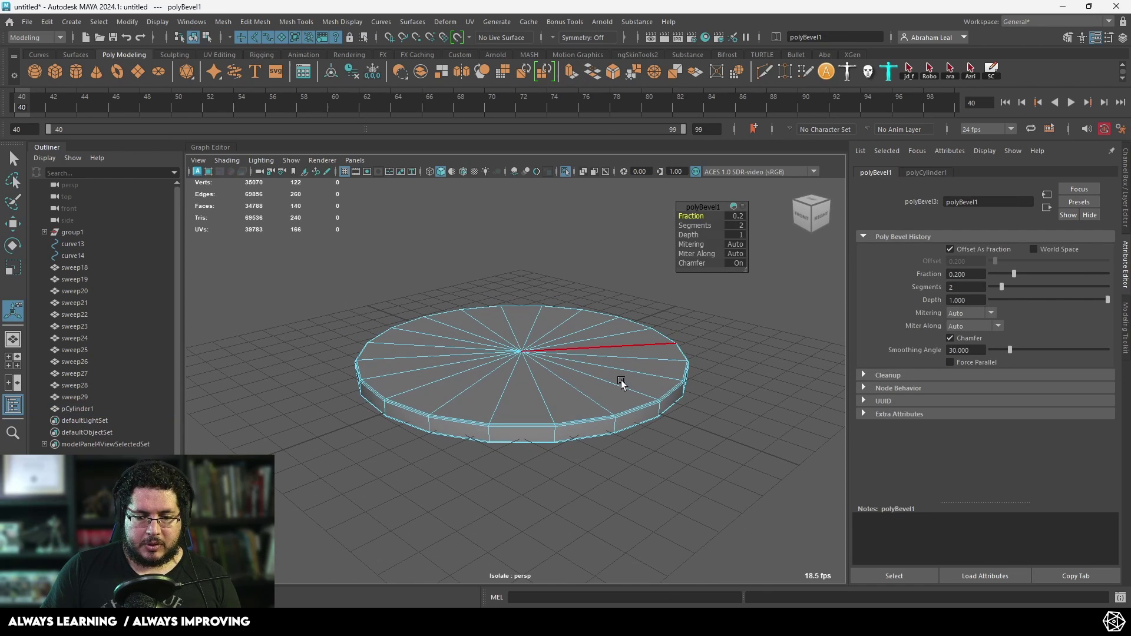
- Smooth the beveled floor disc's mesh, return to object mode and end the isolation to show the whole cage
key("3")
right_click_drag(620, 380, 710, 312)
right_click_drag(611, 320, 663, 258)
left_click(663, 261)
left_click_drag(654, 289, 609, 299, "alt")
right_click_drag(609, 298, 598, 303, "alt")
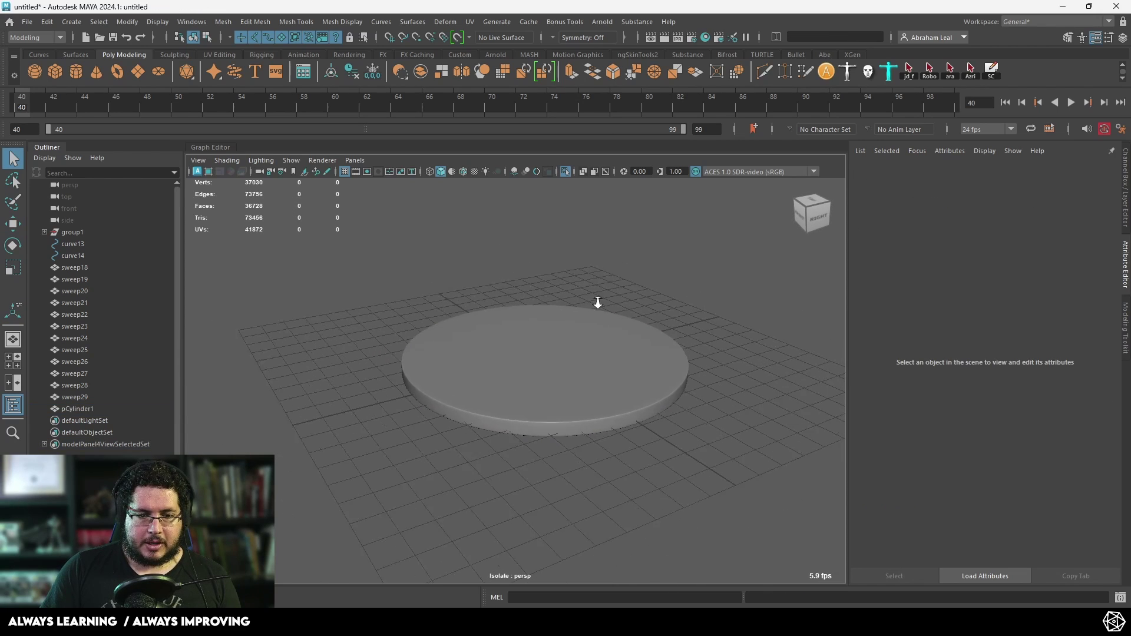
left_click(564, 170)
- Duplicate the floor disc, raise the copy to Y 145.049 at the dome's peak and shrink it to a 15.383 scale
left_click_drag(557, 265, 560, 310, "alt")
left_click(532, 328)
key("ctrl+d")
key("w")
middle_click_drag(560, 310, 553, 408, "alt")
left_click_drag(549, 465, 440, 274)
key("r")
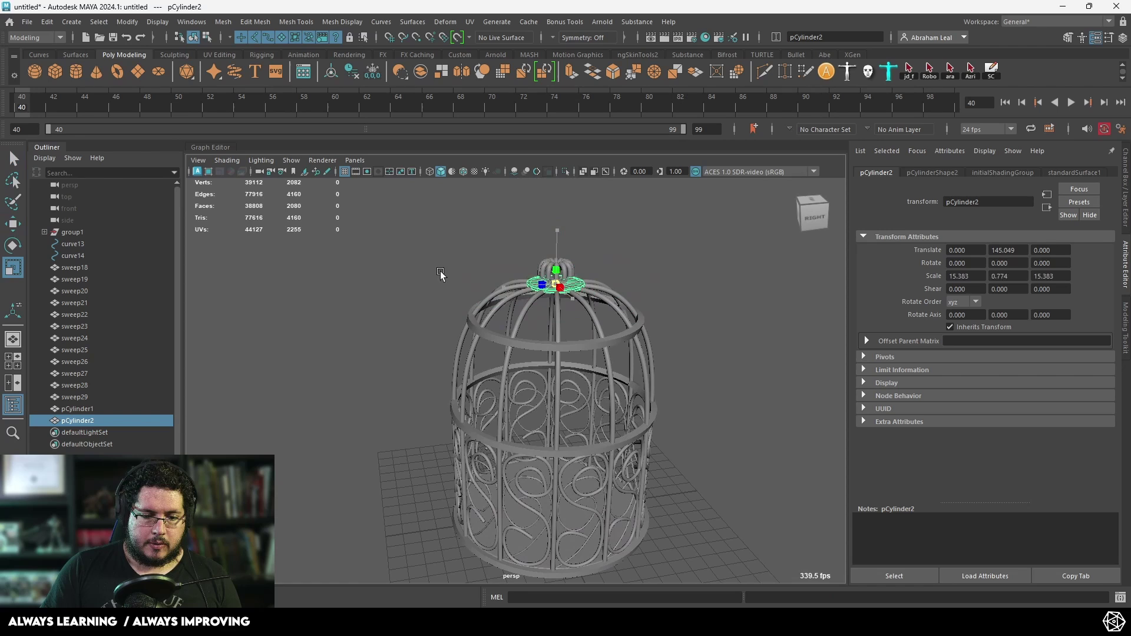
- Shape the copied disc into a collar under the curled bar ends, scaled 7.032 wide and 2.909 high at Y 147.393
right_click_drag(441, 262, 618, 267, "alt")
middle_click_drag(618, 267, 682, 344, "alt")
left_click_drag(682, 344, 624, 330, "alt")
key("w")
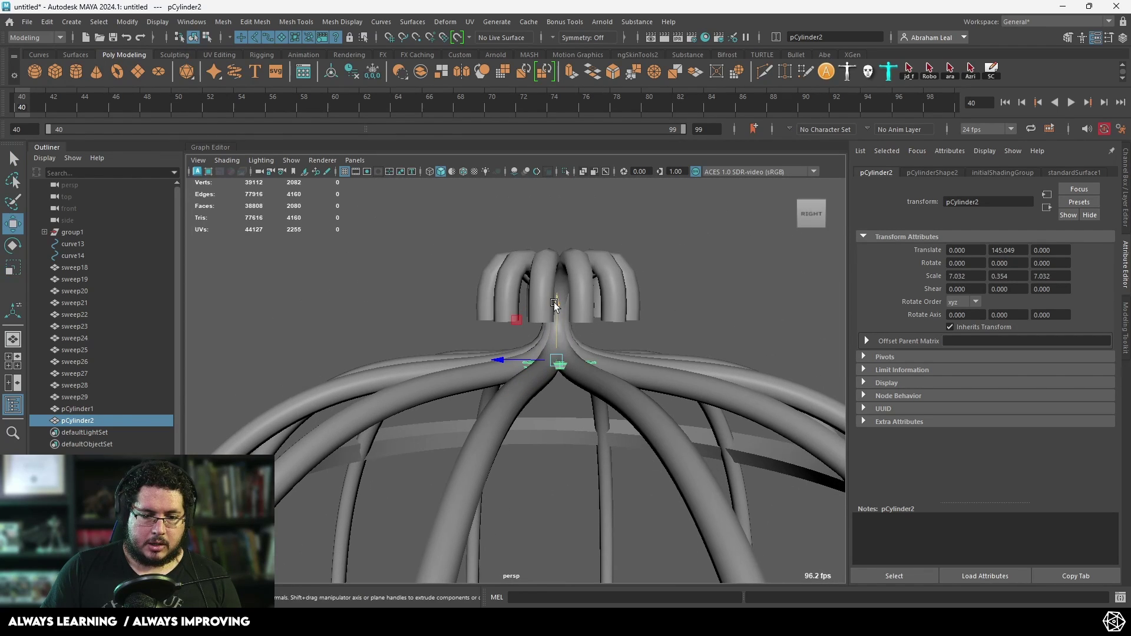
mouse_move(554, 310)
left_mouse_down()
mouse_move(538, 181)
mouse_move(557, 295)
left_mouse_up()
key("r")
key("w")
key("r")
key("w")
key("r")
key("w")
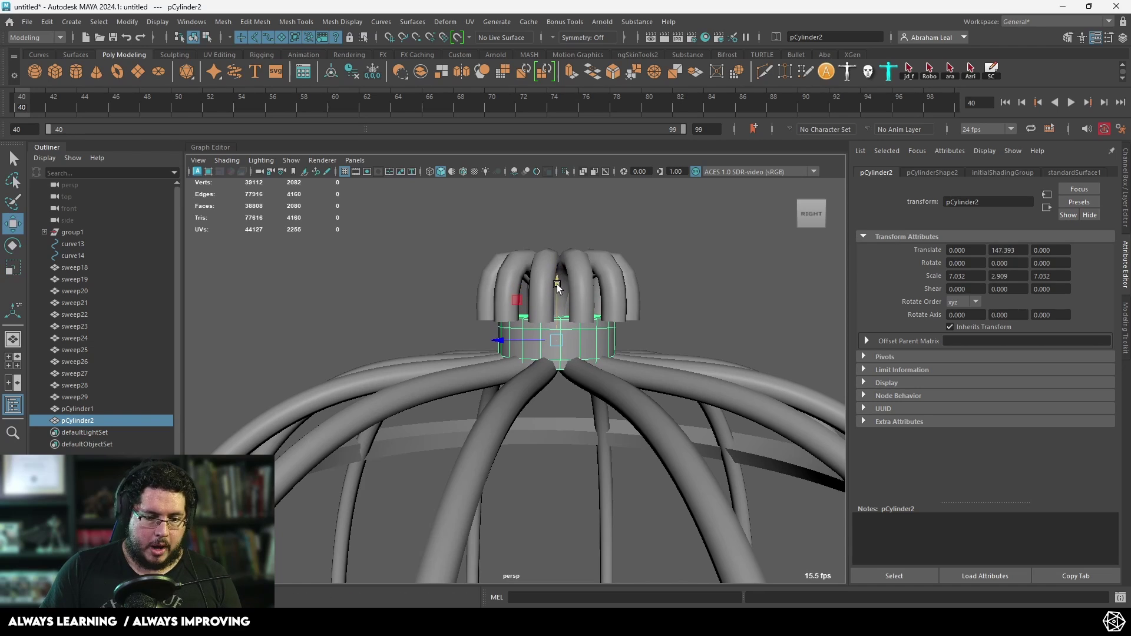
left_click(673, 311)
- Create a polygon torus, raise it above the cage to Y 170.333 and scale it uniformly to 6.834
left_click_drag(674, 313, 531, 300, "alt")
scroll(704, 320, "down", 3)
left_click(111, 73)
scroll(467, 346, "down", 5)
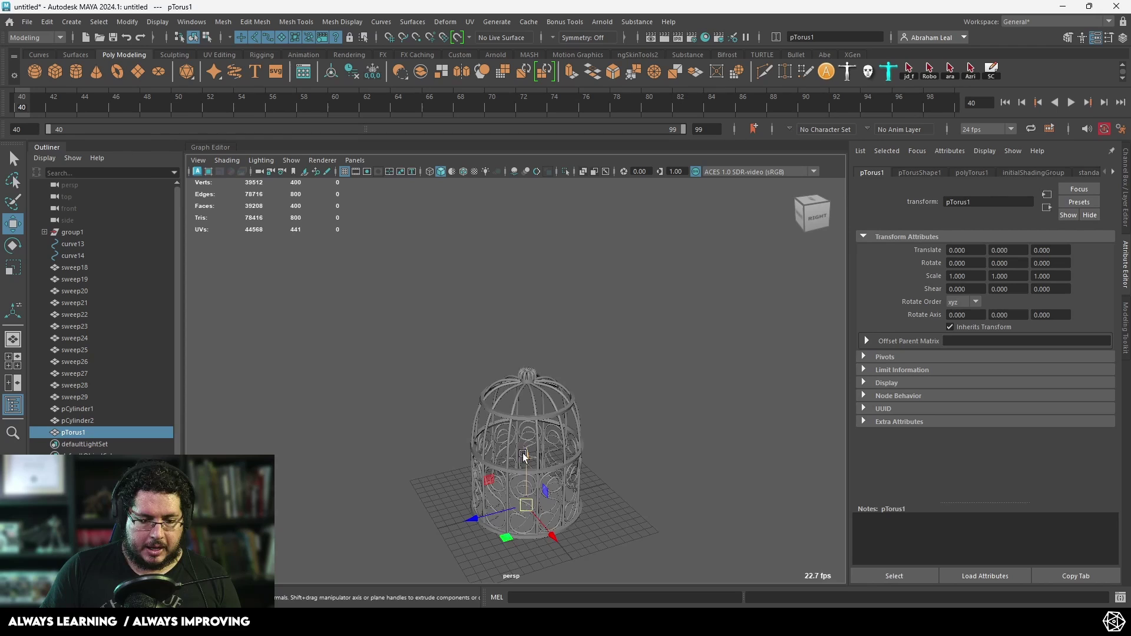
left_click_drag(525, 456, 612, 289)
scroll(538, 348, "up", 5)
key("r")
- Stand the torus upright with a Z rotation of -90 and set its Section Radius to 0.19
key("e")
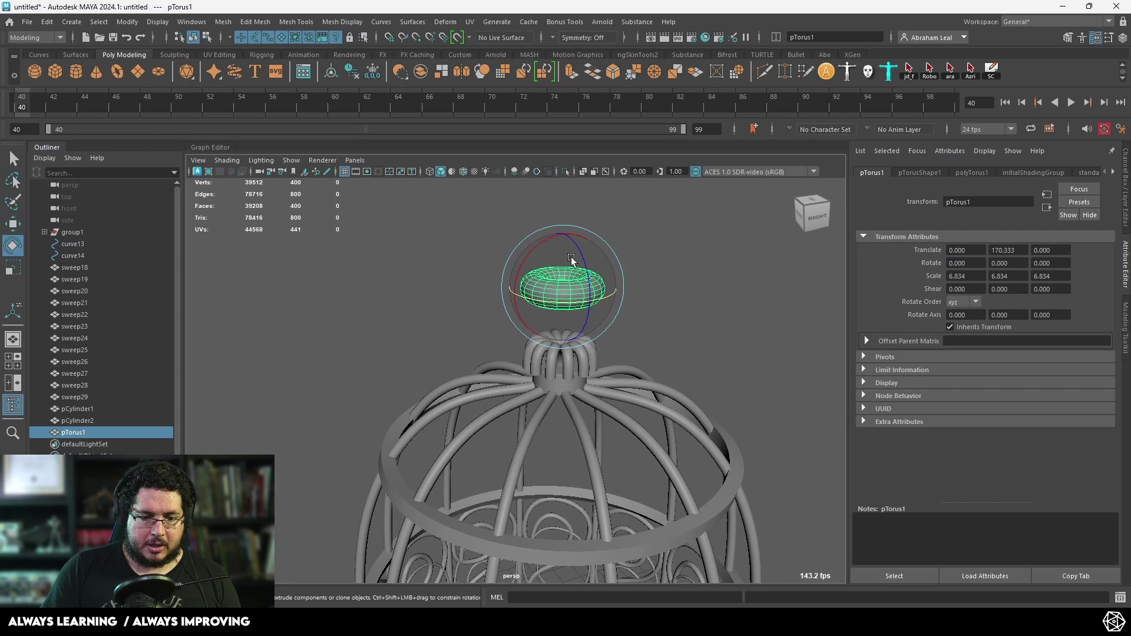
left_click_drag(580, 251, 580, 328)
left_click_drag(586, 332, 685, 332, "alt")
key("ctrl+a")
left_click(918, 307)
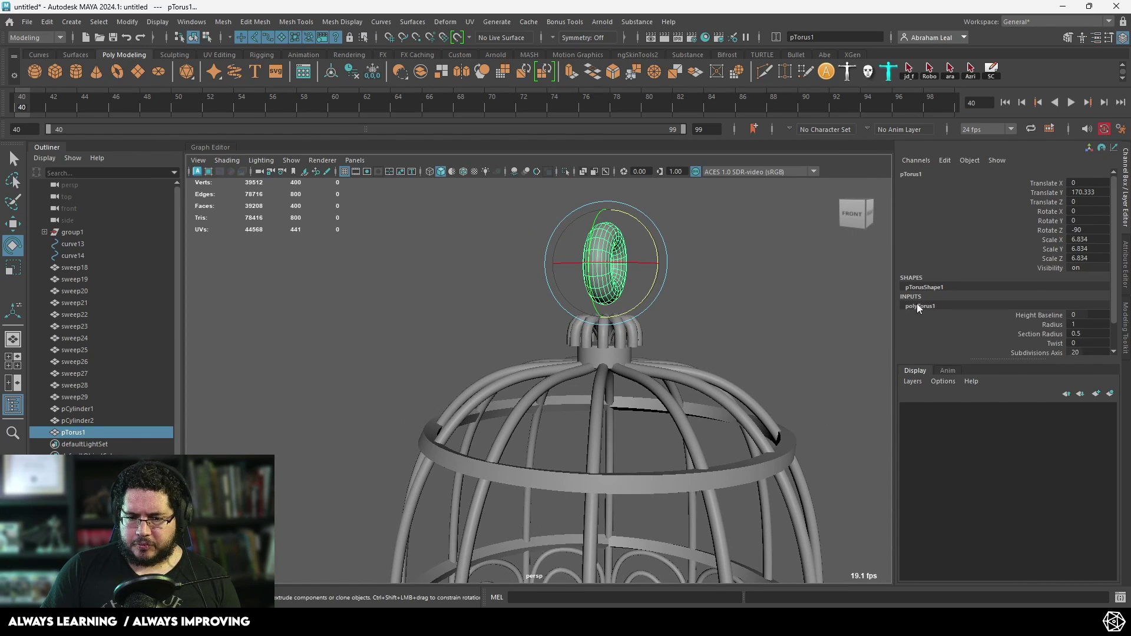
left_click(1049, 332)
middle_click_drag(775, 321, 712, 316)
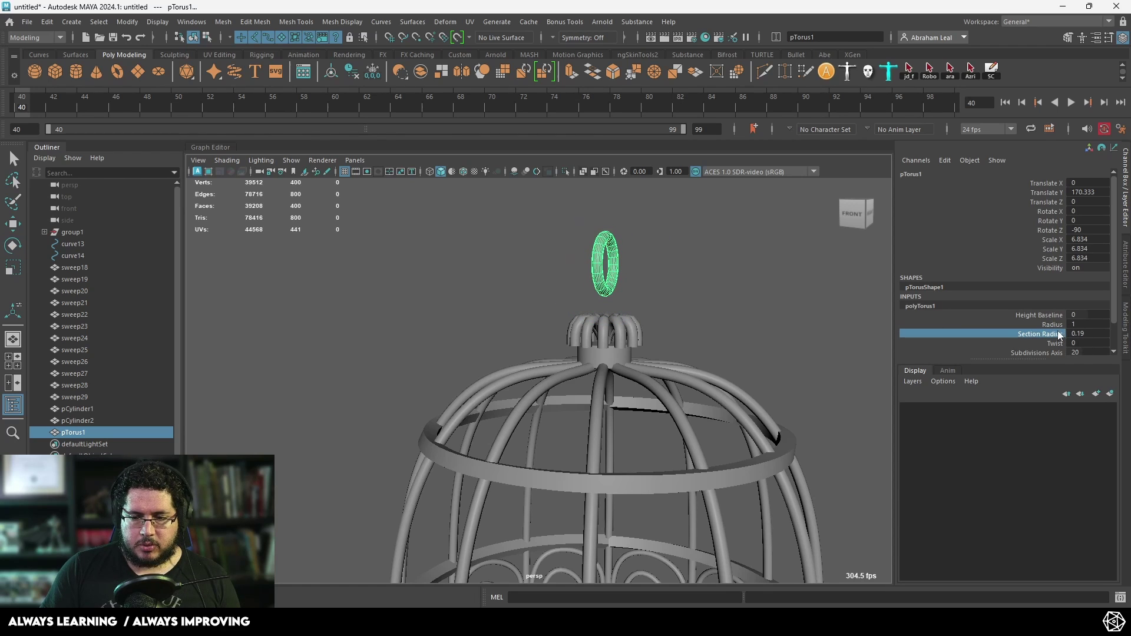
- Lower the torus to Y 163.196 so it rests on the curled bar ends as a hanging ring
left_click_drag(678, 299, 591, 335, "alt")
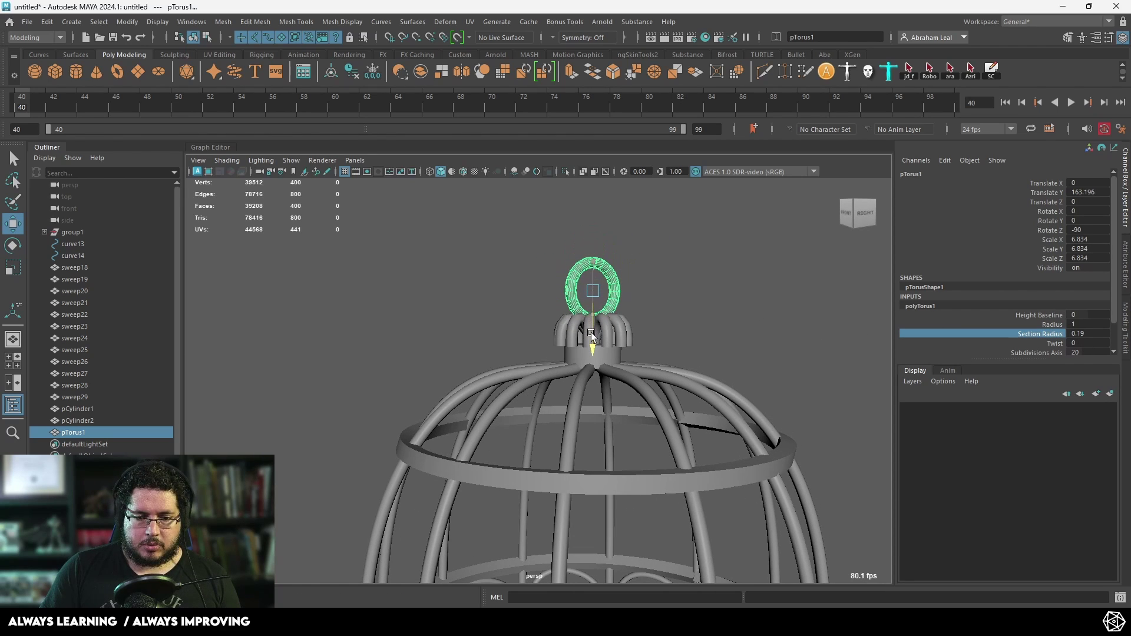
left_click(737, 329)
left_click_drag(738, 330, 693, 351, "alt")
right_click_drag(693, 351, 575, 246, "alt")
middle_click_drag(566, 386, 572, 320, "alt")
left_click_drag(572, 320, 526, 324, "alt")
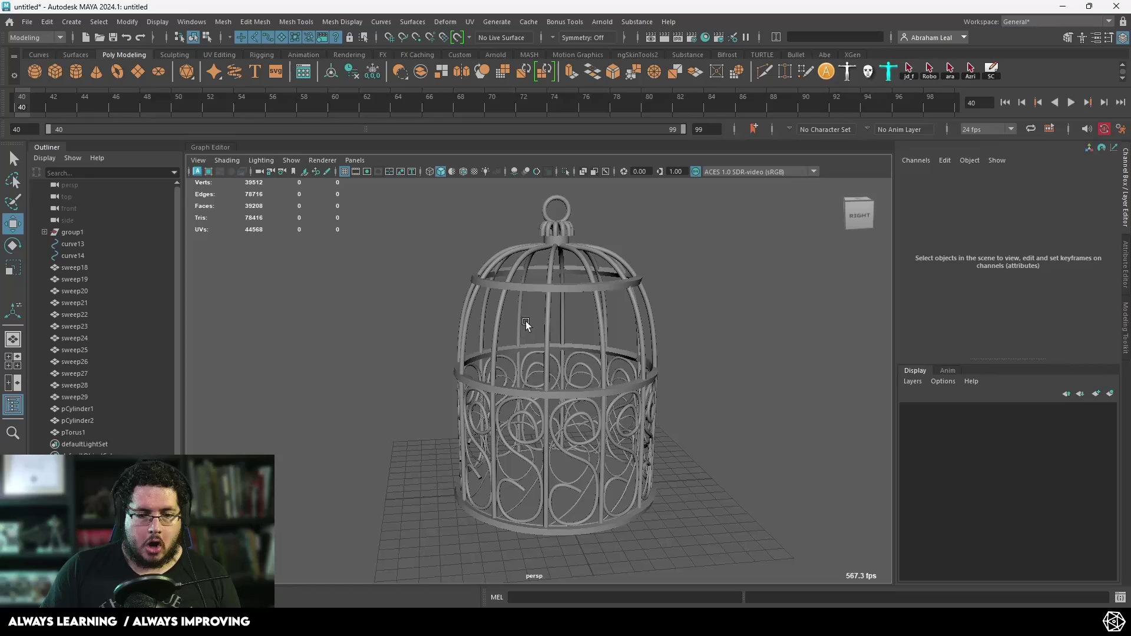
- Create a NURBS circle and raise it inside the cage to Y 97.475, above the middle ring
left_click(69, 55)
left_click(32, 54)
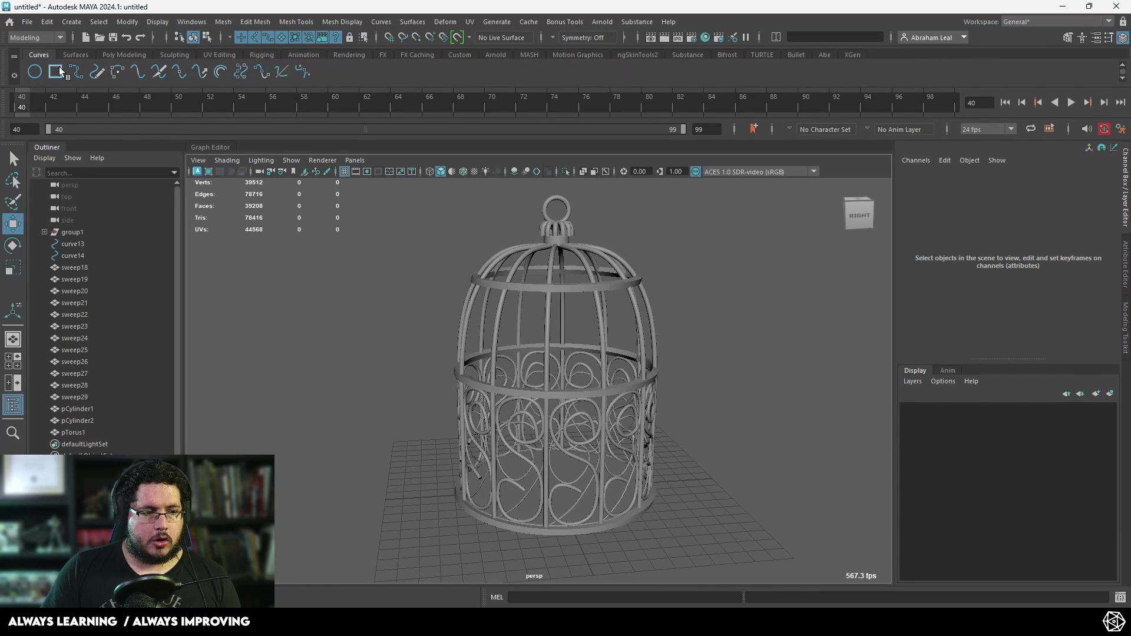
left_click(35, 72)
left_click_drag(555, 443, 530, 309)
key("r")
left_click_drag(556, 370, 569, 366)
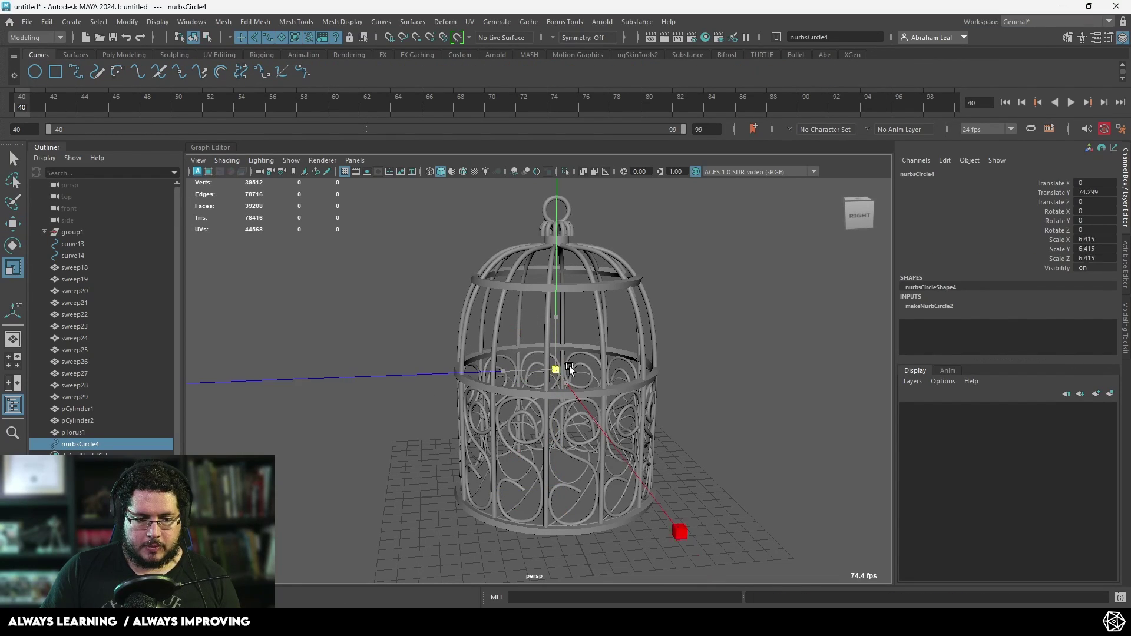
key("w")
left_click_drag(699, 394, 396, 323, "alt")
- Scale the NURBS circle to 54.47 to reach the bars and lower it to Y 90.568
key("r")
key("alt+2")
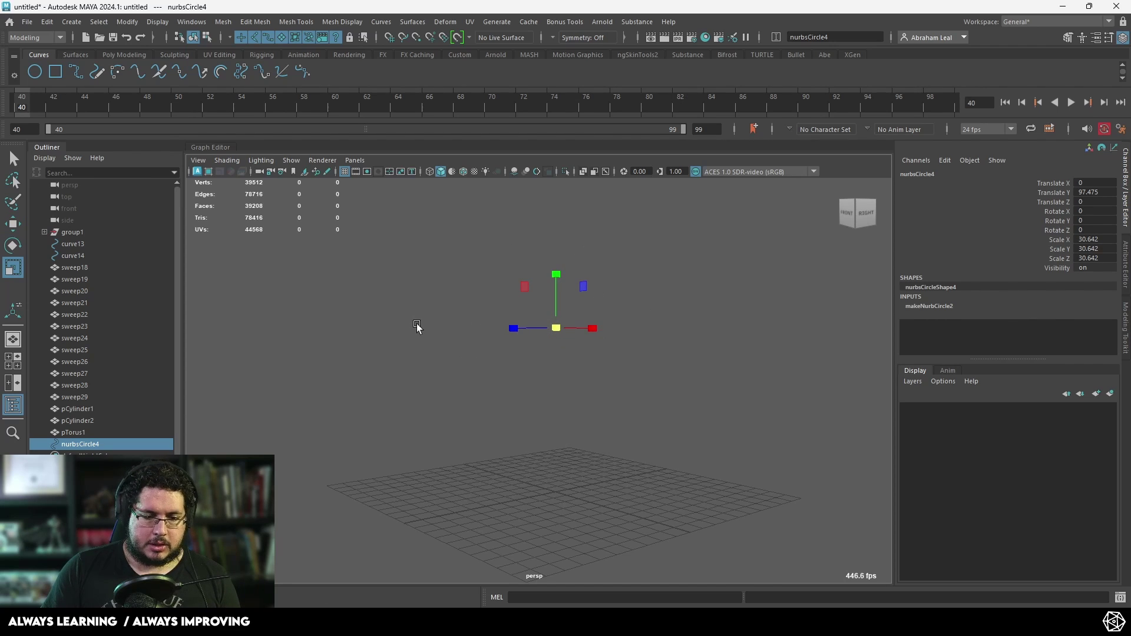
key("alt+2")
key("alt+1")
left_click_drag(555, 333, 623, 336, "alt")
middle_click_drag(624, 337, 623, 334)
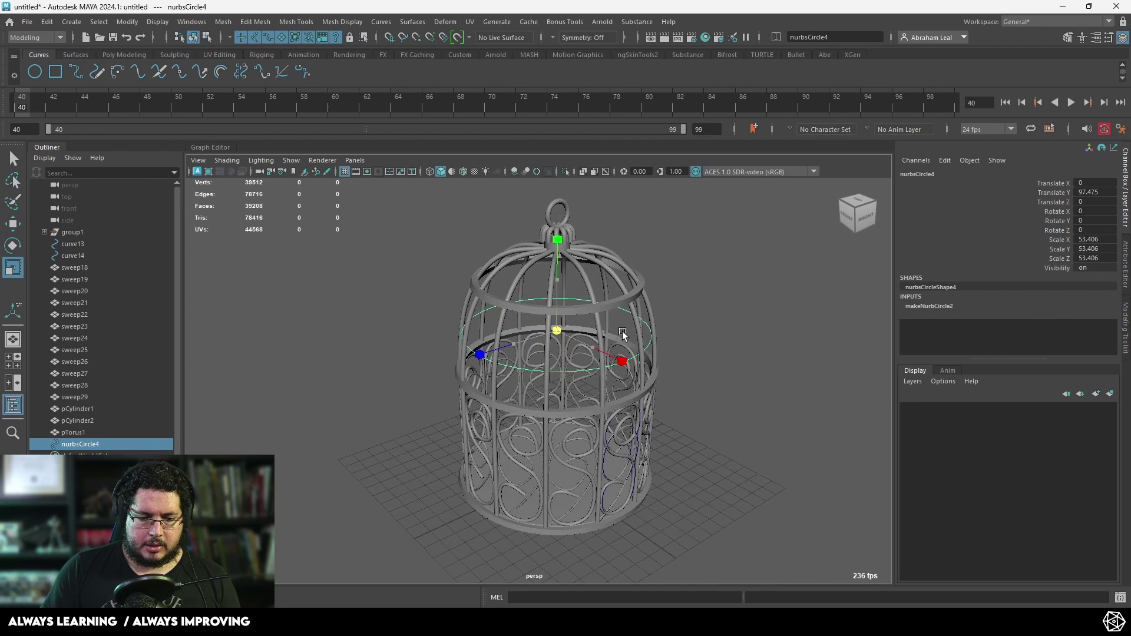
left_click_drag(626, 334, 564, 344, "alt")
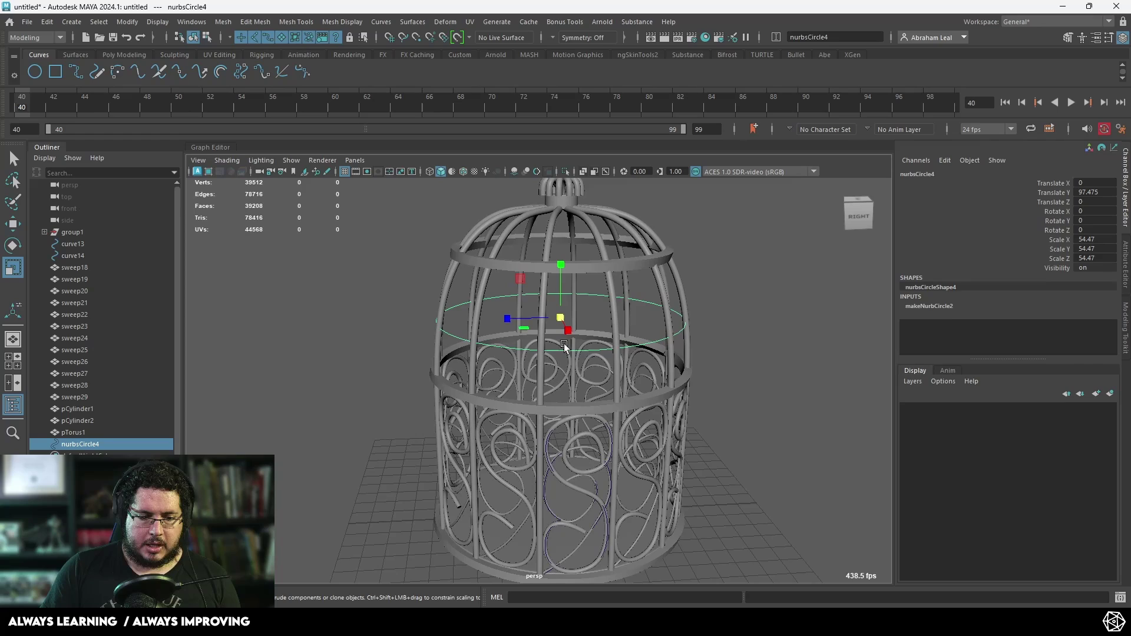
key("w")
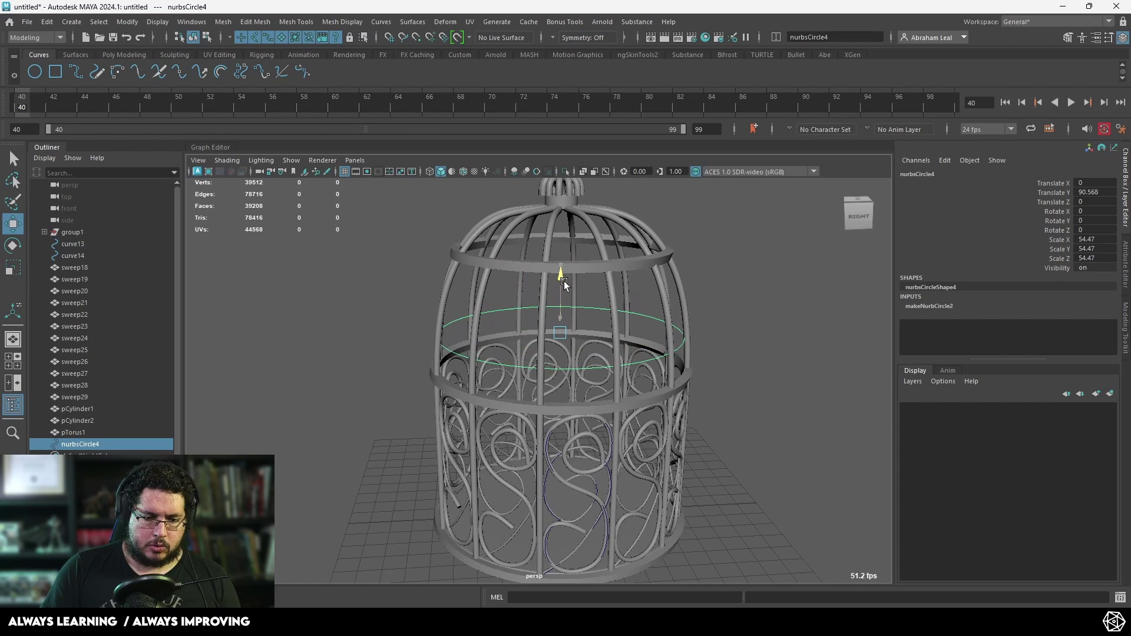
- Duplicate the circle, raise the copy to Y 109.252 and scale it to 52.498 to match the bars
key("ctrl+d")
left_click_drag(564, 281, 564, 239)
key("r")
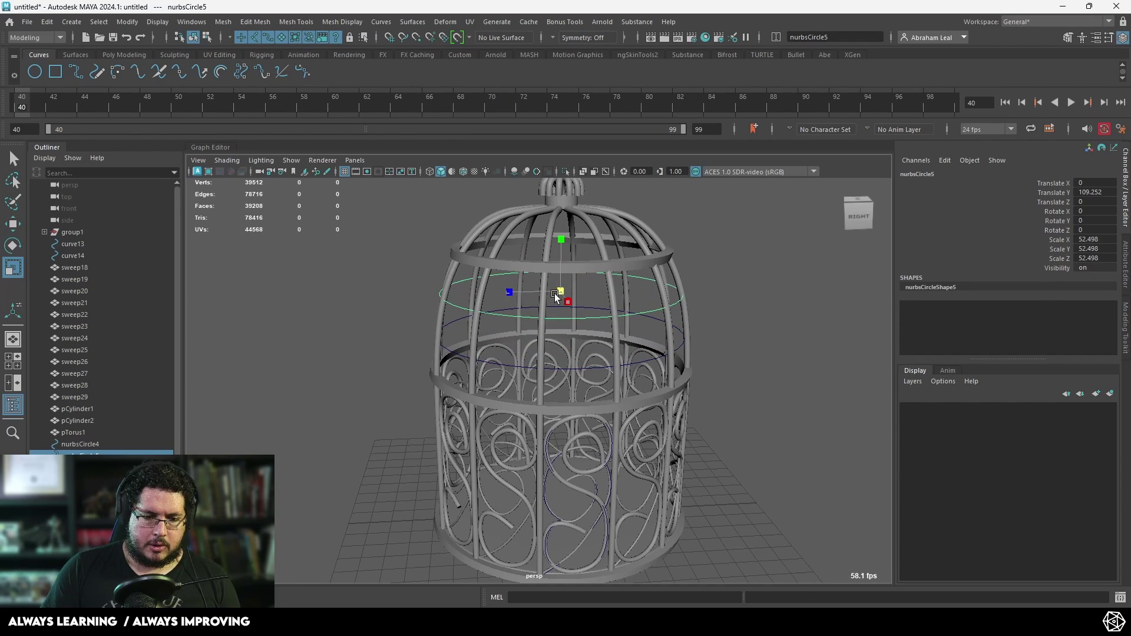
- Duplicate the circle again, raise the copy to Y 139.892 above the upper ring and scale it to 34.995
left_click_drag(554, 298, 558, 337, "alt")
left_click_drag(564, 295, 565, 224)
key("r")
left_click_drag(563, 266, 533, 257)
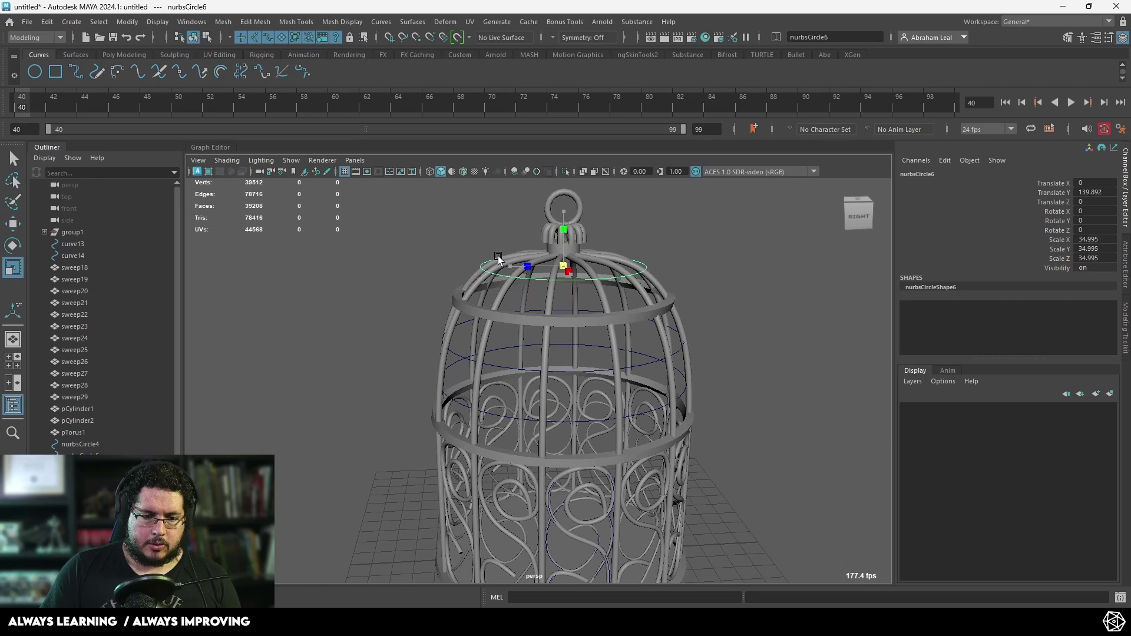
- Create sweep meshes from the three new NURBS circles around the dome of the cage
left_click(455, 378)
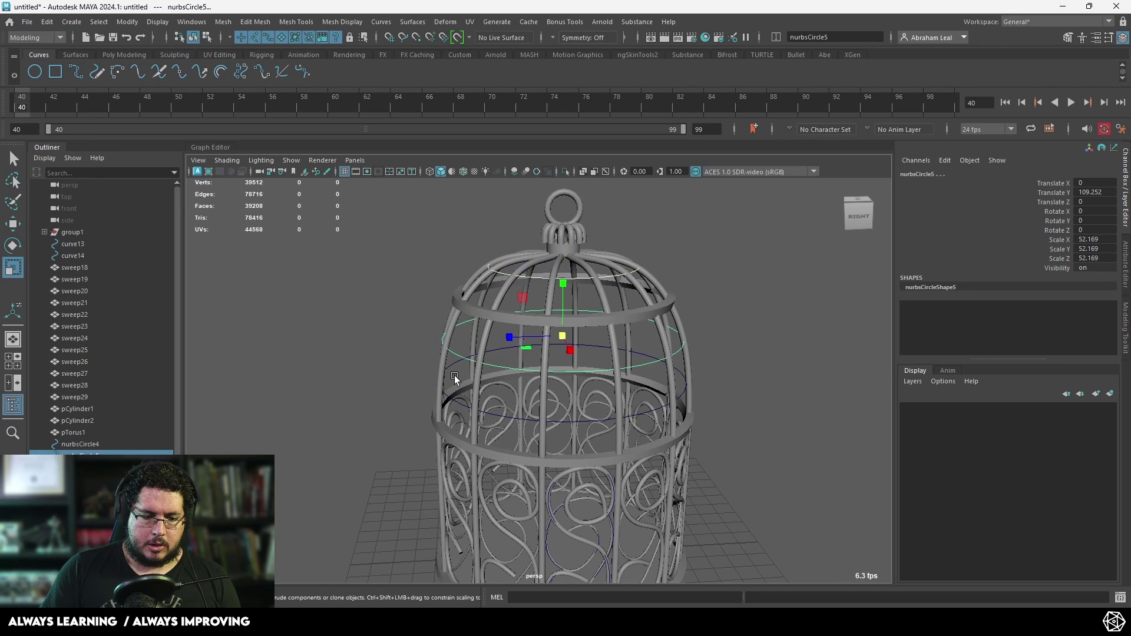
left_click(453, 368)
left_click(124, 55)
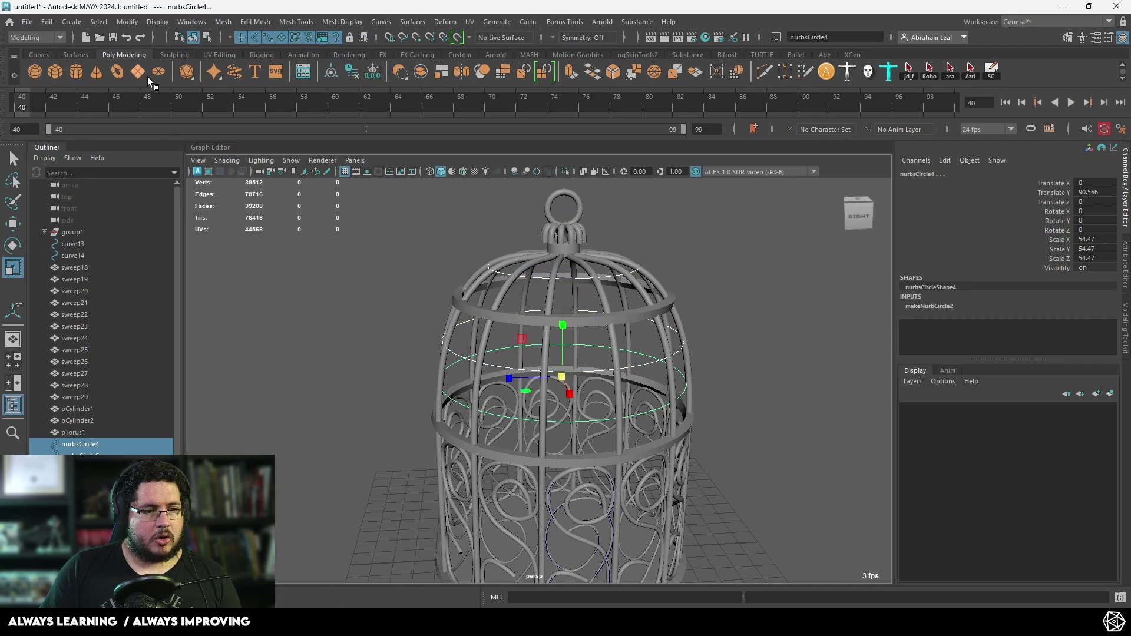
left_click(234, 71)
left_click_drag(550, 295, 601, 295, "alt")
right_click_drag(601, 295, 399, 285, "alt")
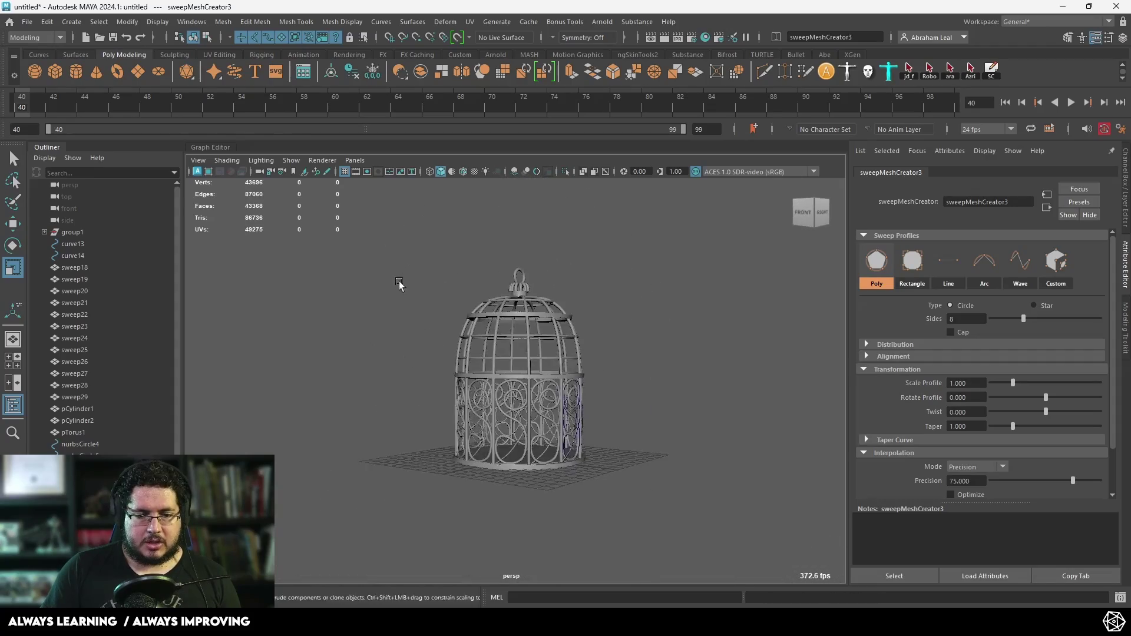
- Add a polygon cylinder as a hinge, scale it to 3.391 and move it to Z 58.031 at the front of the cage base
left_click_drag(399, 285, 660, 331, "alt")
right_click_drag(660, 331, 704, 407, "alt")
left_click_drag(704, 407, 570, 432, "alt")
scroll(698, 442, "up", 10)
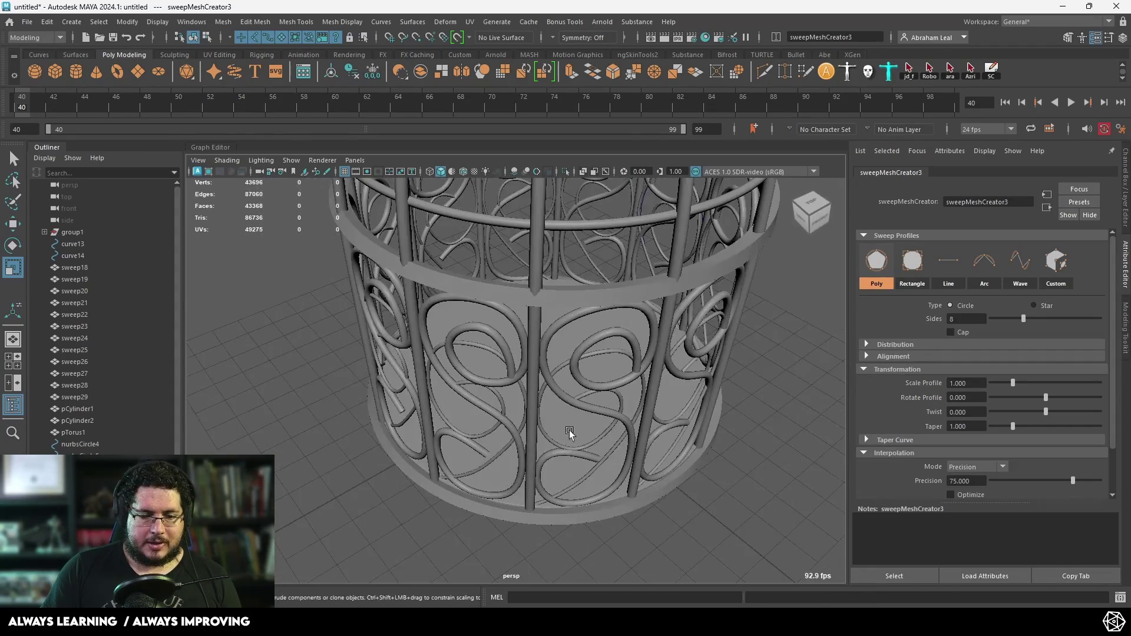
right_click_drag(571, 432, 553, 407, "alt")
left_click_drag(553, 406, 549, 363, "alt")
right_click_drag(549, 362, 584, 399, "alt")
left_click_drag(583, 399, 551, 391, "alt")
left_click(534, 352)
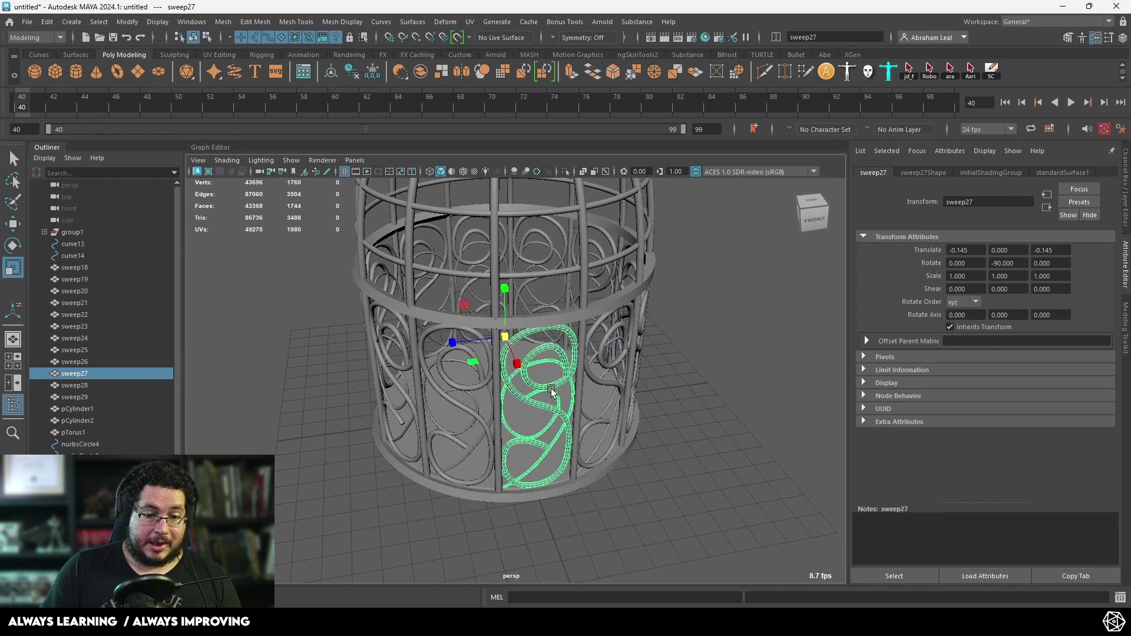
left_click(82, 67)
left_click_drag(412, 424, 419, 394, "alt")
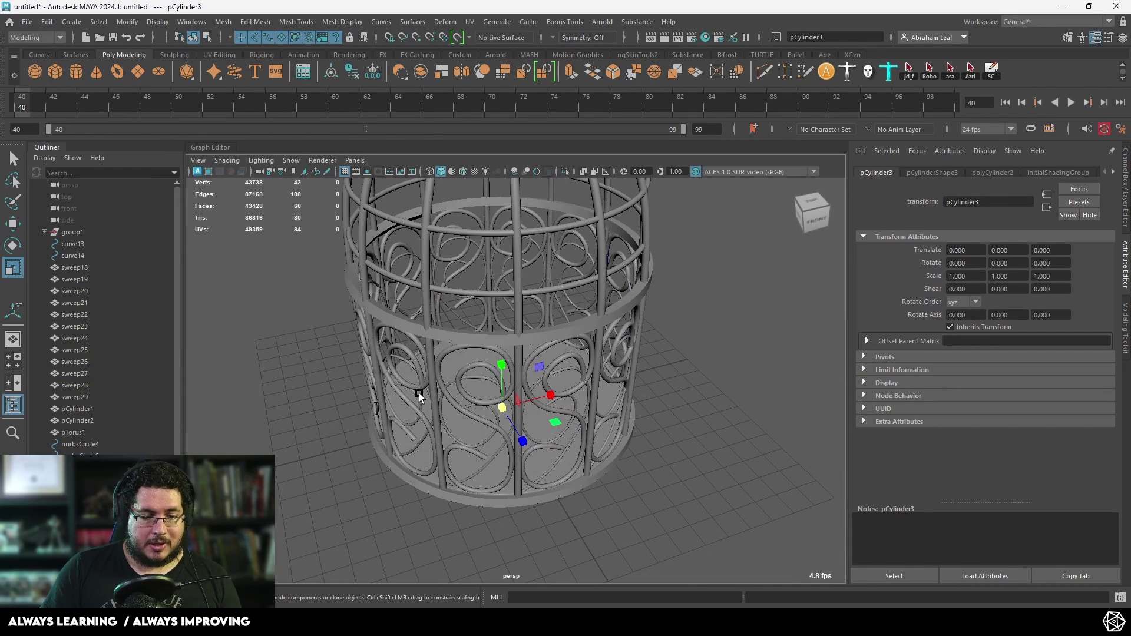
key("w")
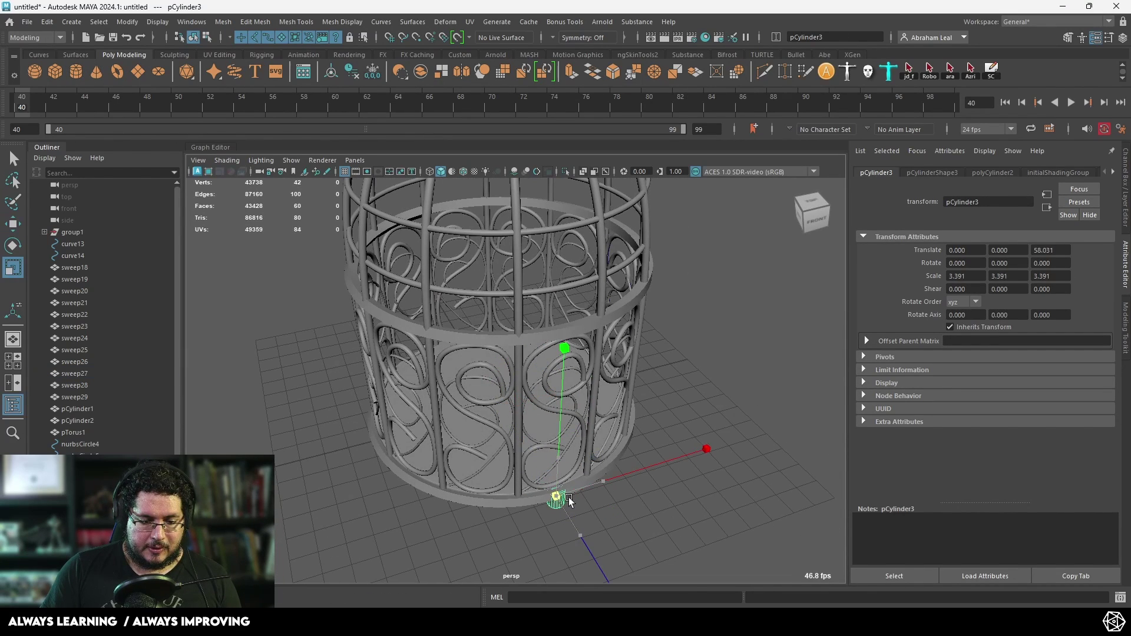
- Fit the hinge cylinder onto the front bar beside the scroll at -13.102, 58.177, 55.006 and scale it to 2.734
key("w")
left_click_drag(569, 497, 519, 381)
left_click(583, 490)
key("ctrl+z")
left_click_drag(511, 411, 544, 394, "alt")
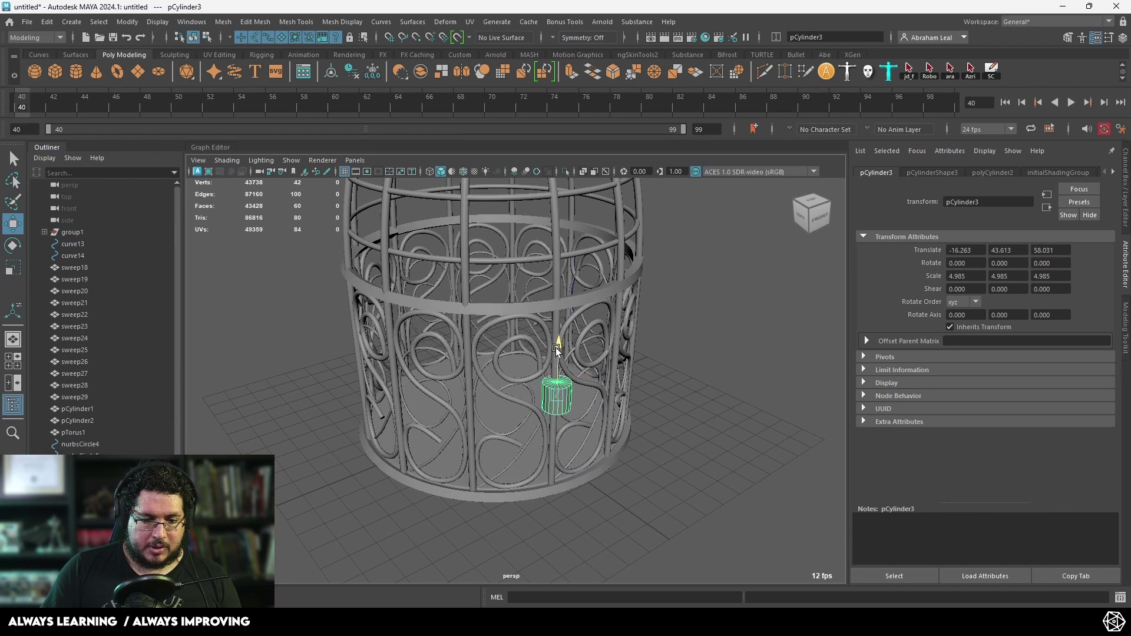
left_click_drag(557, 349, 607, 391)
key("r")
key("w")
left_click_drag(607, 391, 522, 376, "alt")
- Duplicate the hinge cylinder lower on the same bar and combine both cylinders with the adjacent front scroll
key("ctrl+d")
key("q")
left_click(523, 334, "shift")
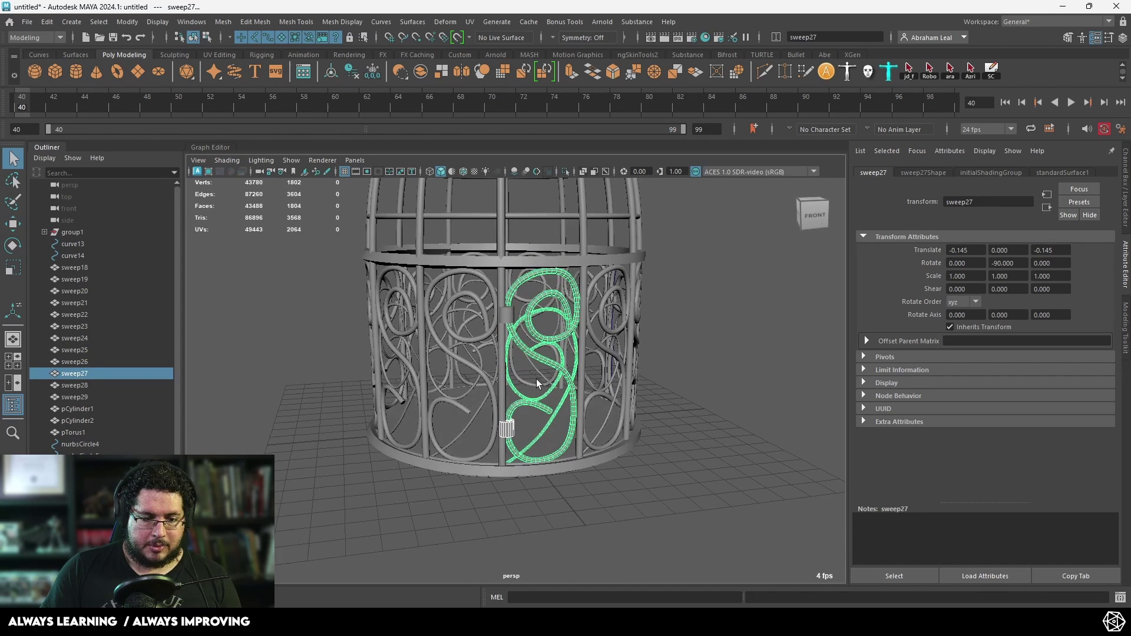
left_click(509, 318, "shift")
left_click_drag(509, 322, 509, 372, "alt")
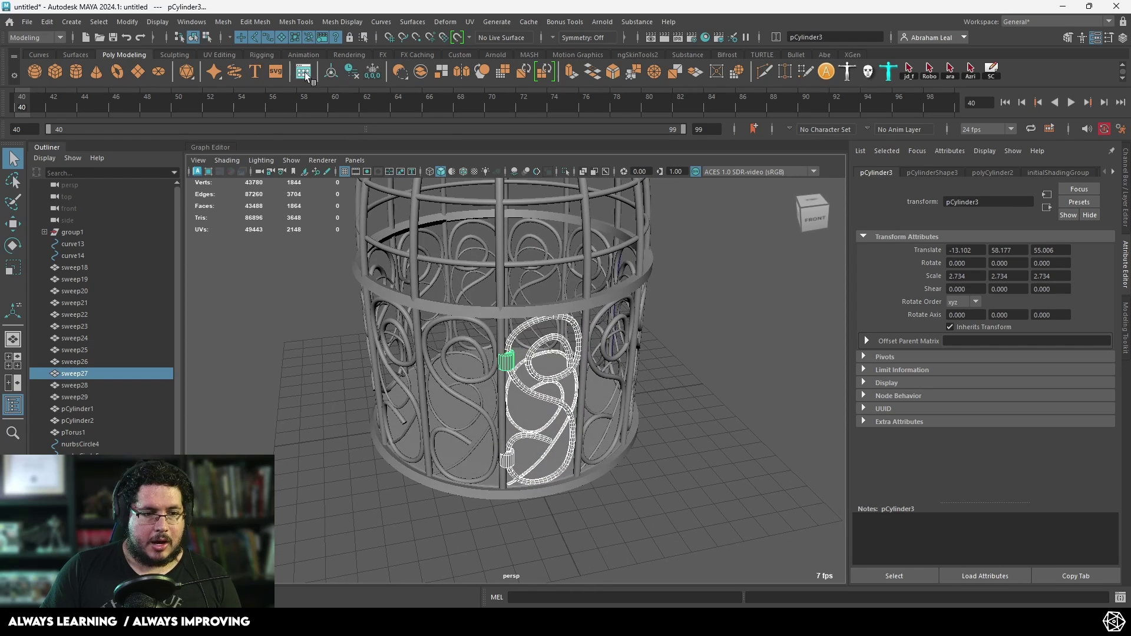
left_click(422, 72)
- Move the combined door's pivot to the hinge bar and rotate the door outward so it stands open
key("w")
left_click_drag(545, 407, 589, 396, "alt")
key("d")
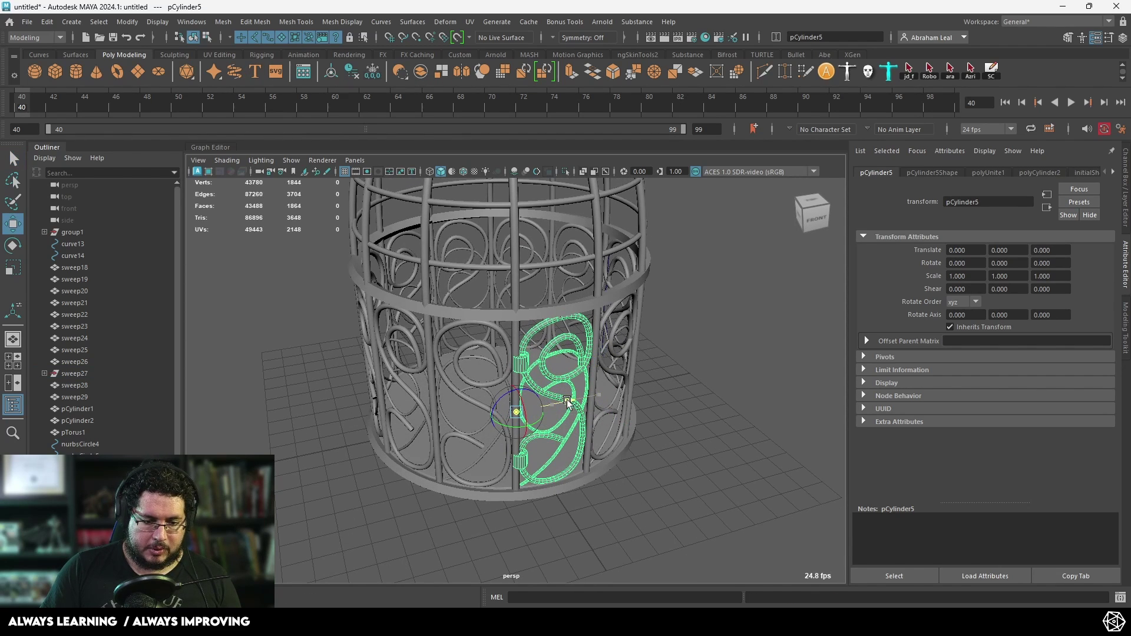
key("e")
left_click_drag(555, 437, 504, 454)
left_click(607, 483)
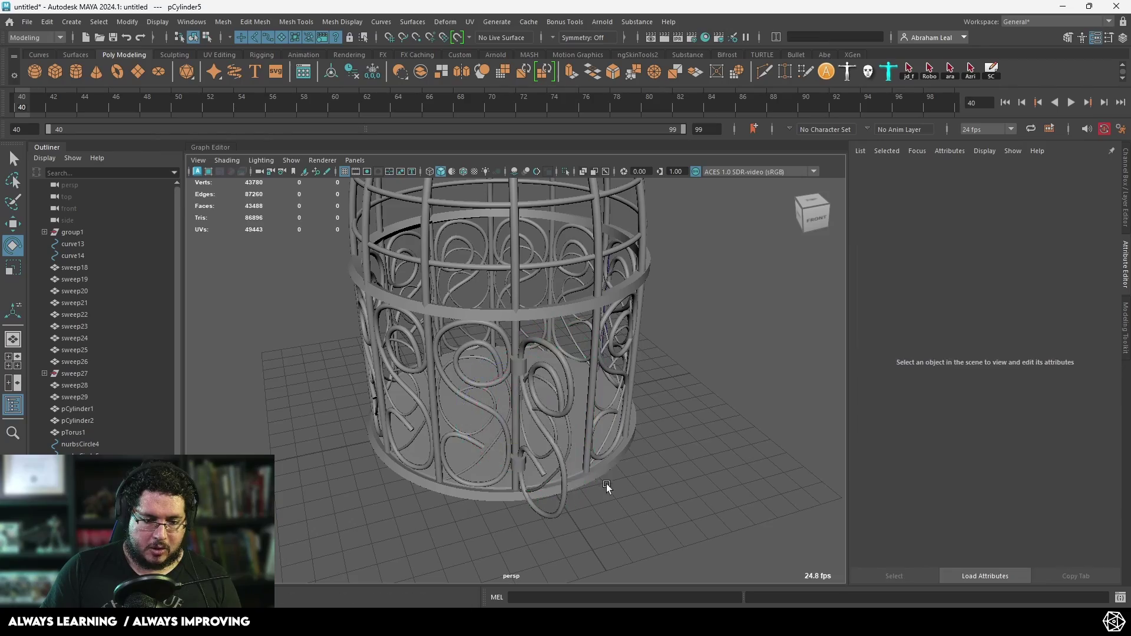
- Examine the opened door and the spacing of the cage's vertical bars from several angles
left_click_drag(607, 483, 489, 472, "alt")
right_click_drag(489, 472, 319, 419, "alt")
left_click_drag(318, 420, 387, 416, "alt")
right_click_drag(387, 417, 297, 372, "alt")
left_click_drag(298, 372, 391, 405, "alt")
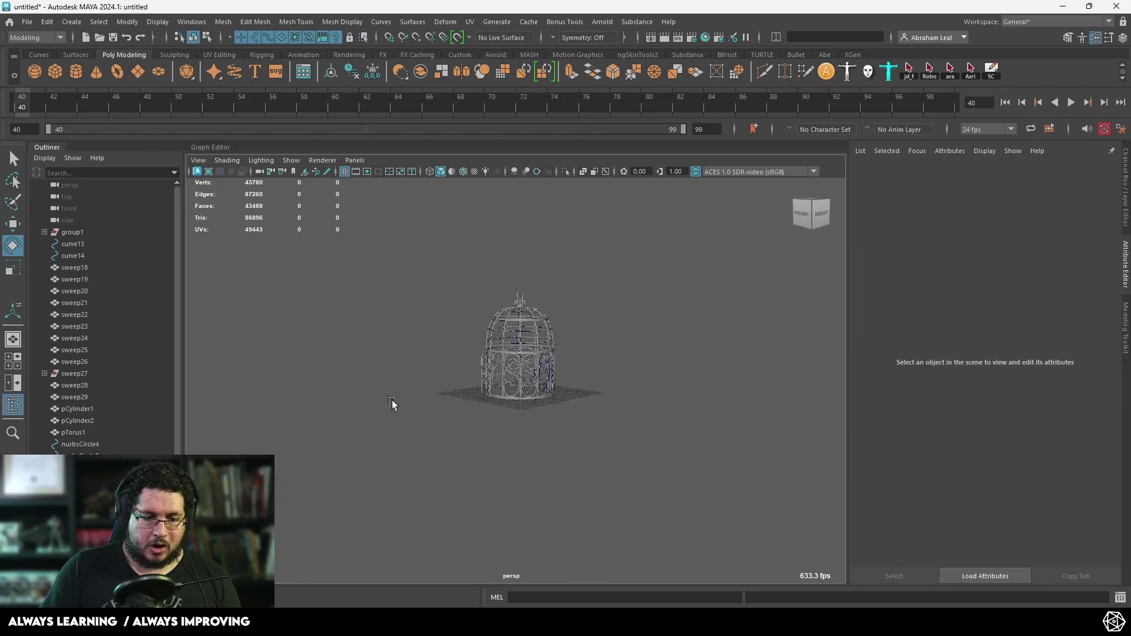
right_click_drag(391, 404, 565, 463, "alt")
left_click_drag(566, 463, 542, 492, "alt")
left_click(507, 309)
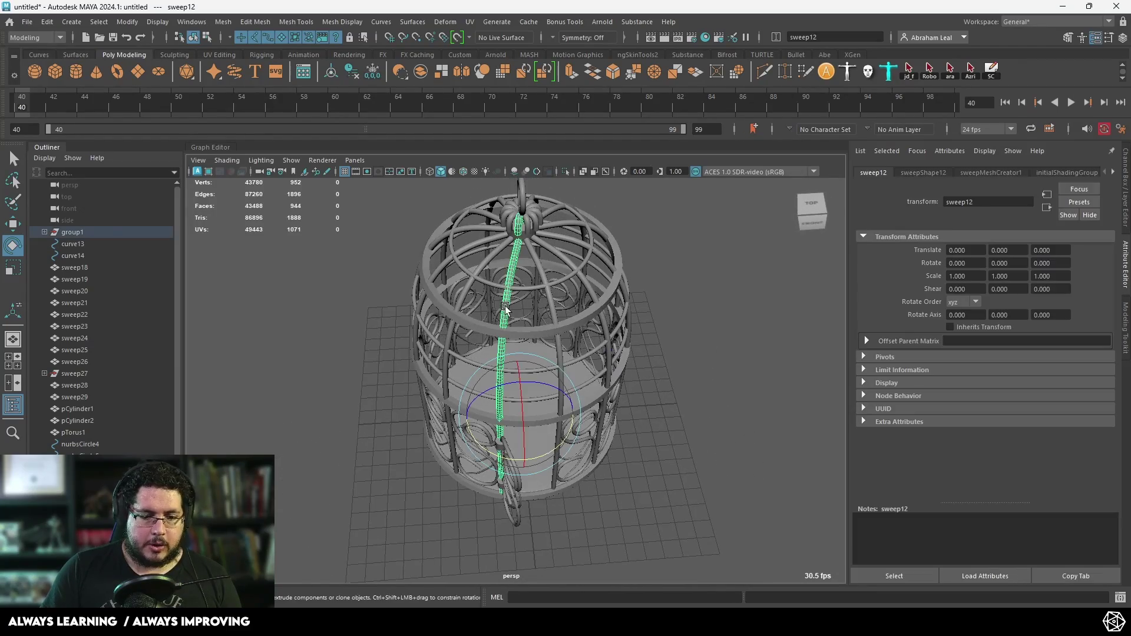
left_click_drag(547, 352, 491, 342, "alt")
- Show the cage in wireframe and rotate curve10 from group1 to -105 around Y, between two existing bars
left_click(90, 247)
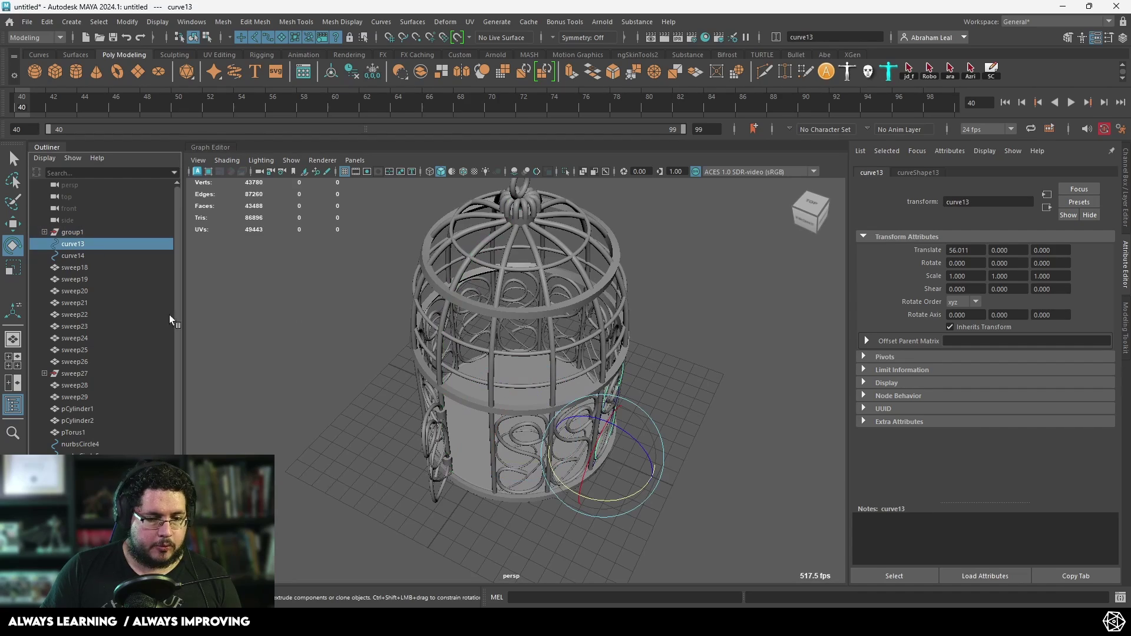
left_click_drag(281, 385, 307, 401, "alt")
left_click(45, 232)
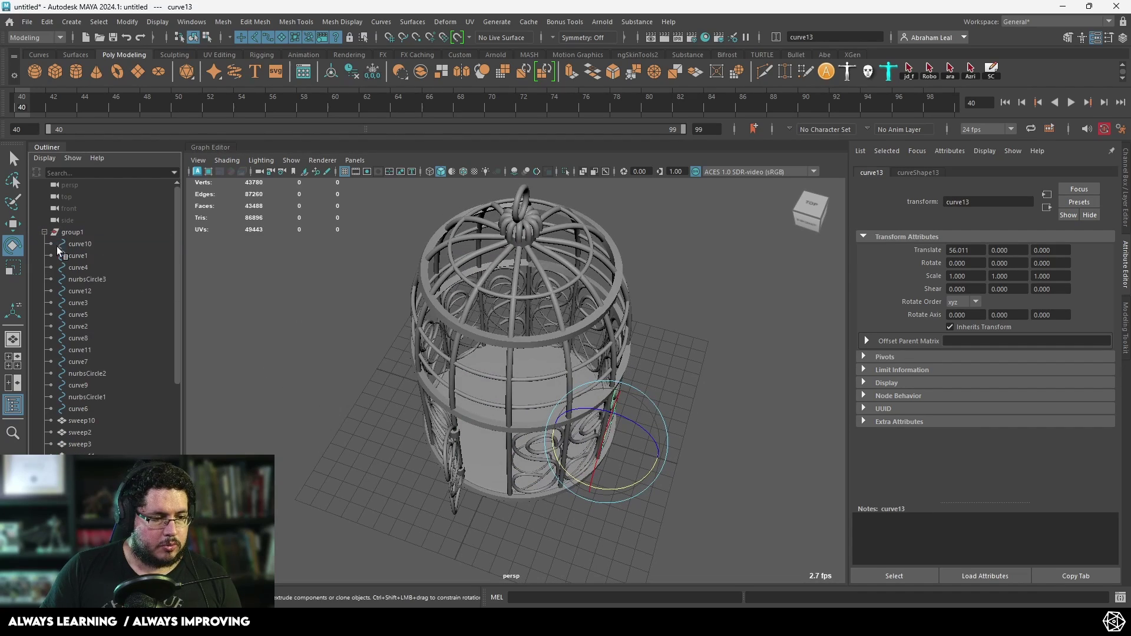
left_click(76, 243)
key("4")
left_click_drag(380, 359, 525, 369, "alt")
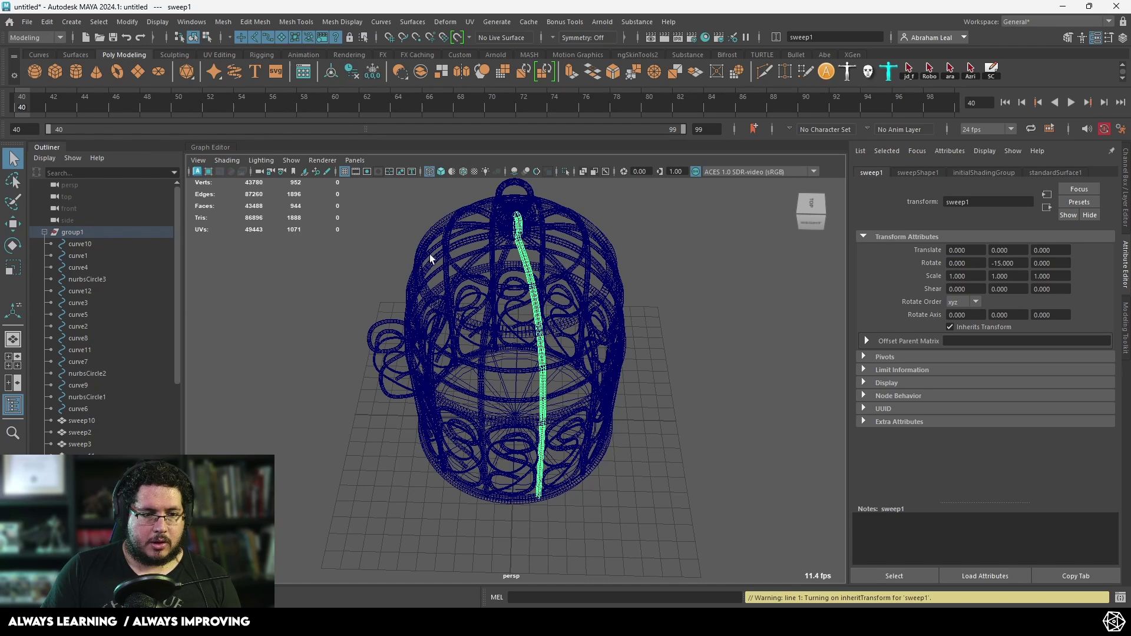
left_click_drag(528, 301, 539, 290, "alt")
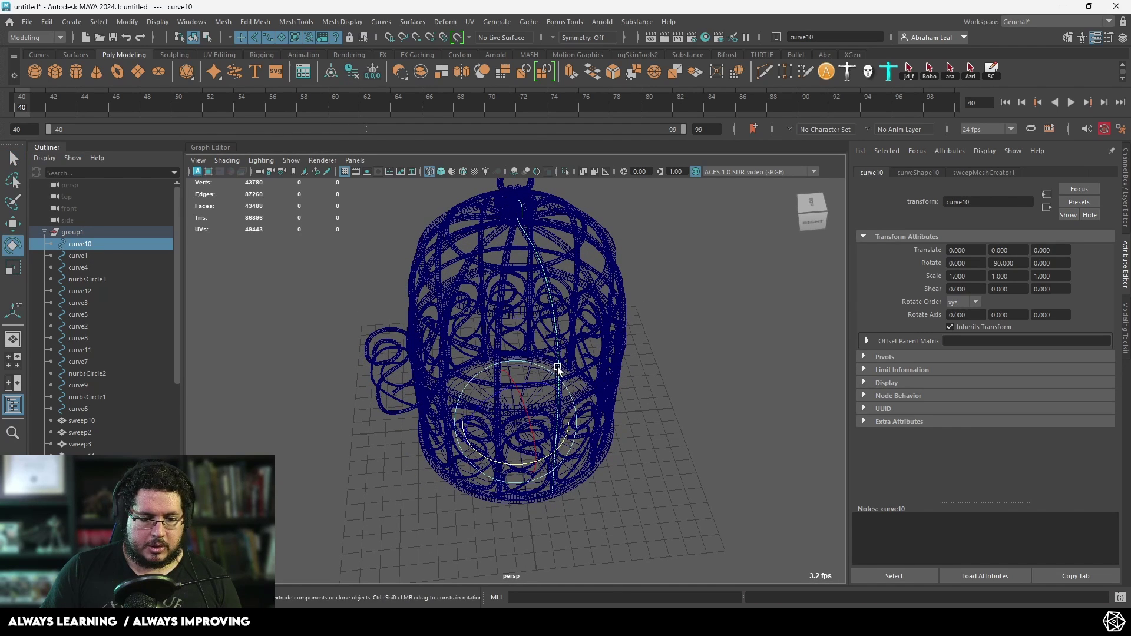
left_click_drag(544, 454, 576, 464, "alt")
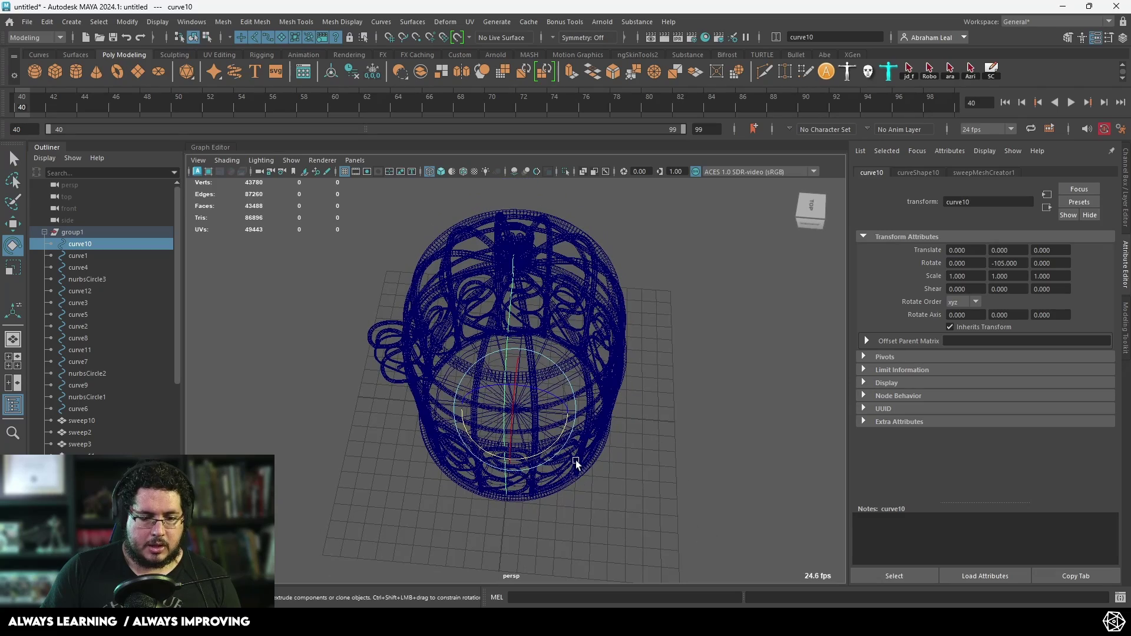
- Use Duplicate Special on the rotated curve to make eleven radial copies around the cage
left_click(75, 24)
left_click(48, 22)
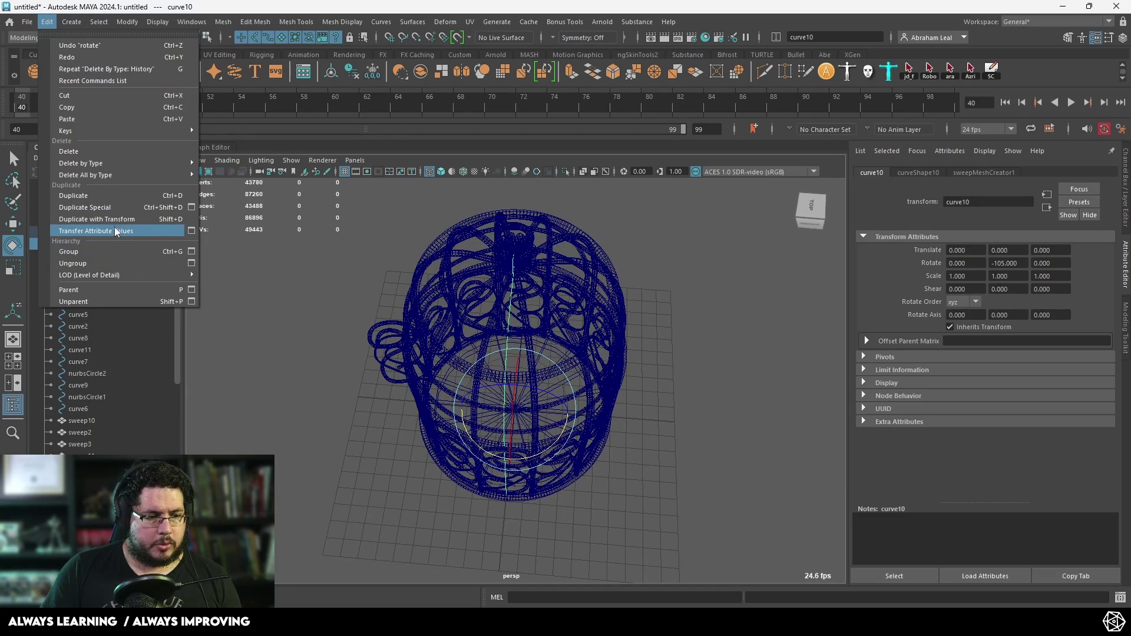
left_click(107, 206)
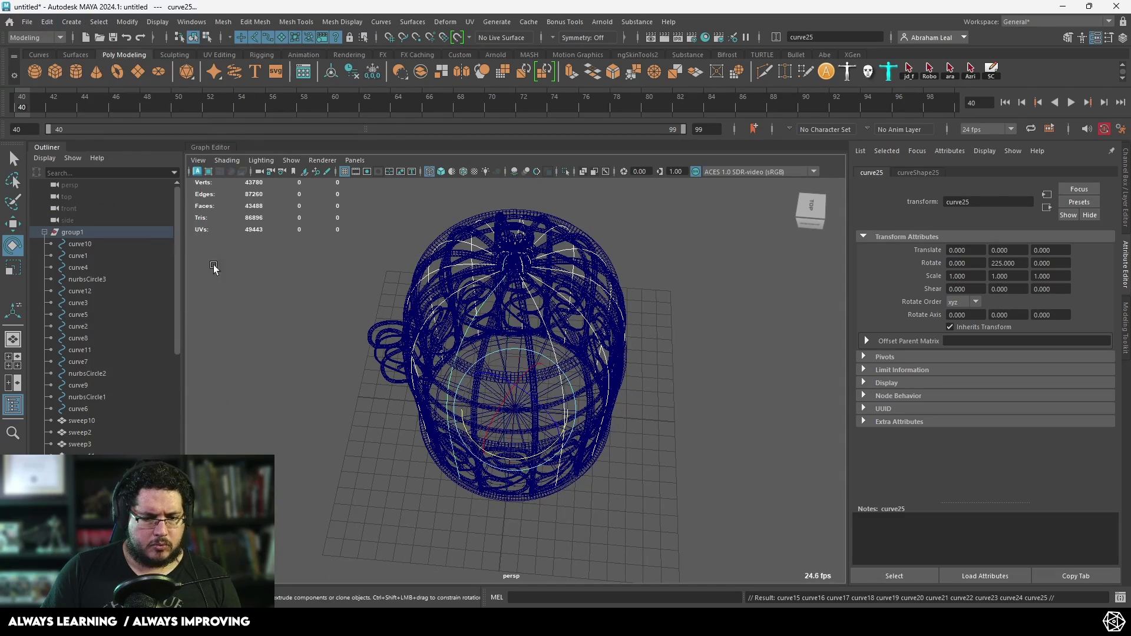
left_click_drag(214, 264, 445, 232, "alt")
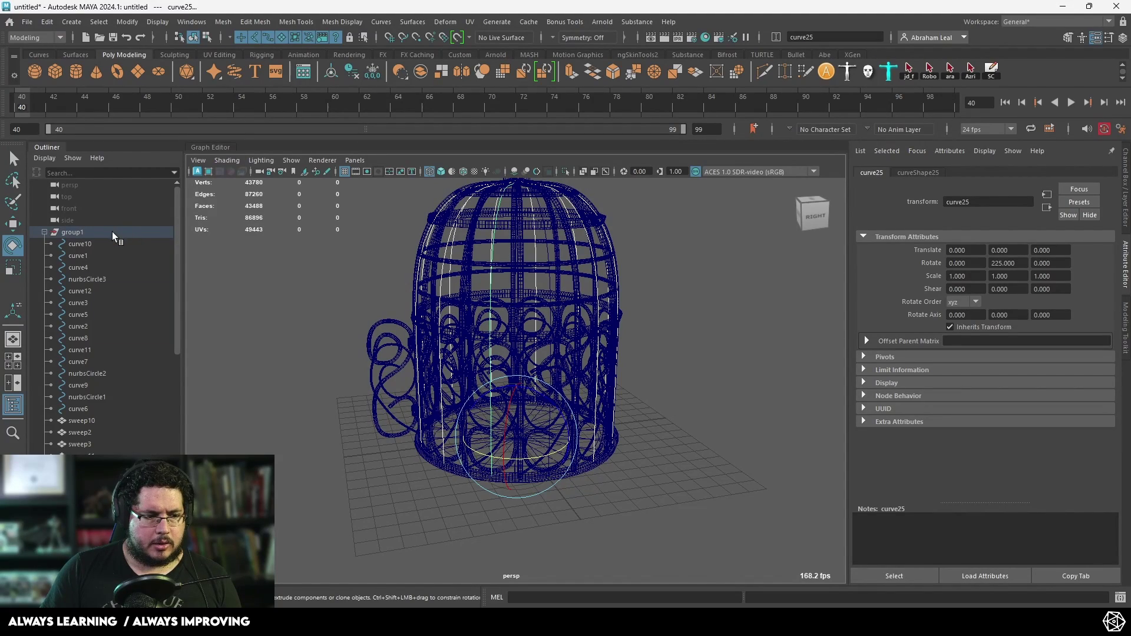
- Isolate the eleven copies together with curve10 and create sweep meshes from all of these curves
left_click(564, 173)
mouse_move(579, 260)
left_mouse_down("alt")
mouse_move(586, 250)
mouse_move(593, 263)
left_mouse_up("alt")
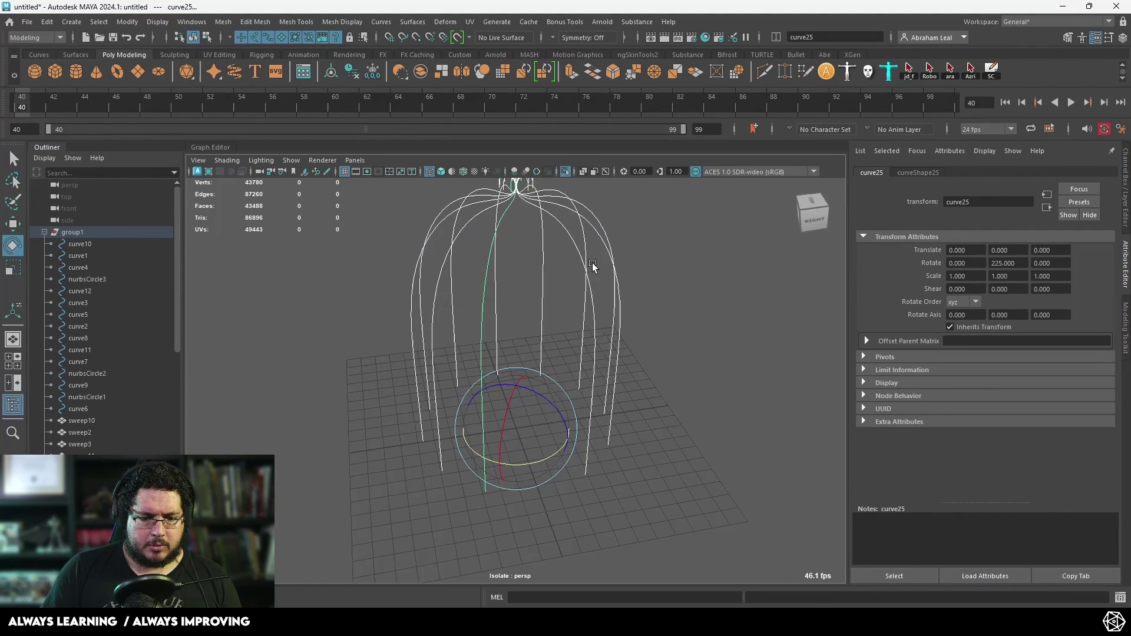
left_click(564, 172)
mouse_move(568, 218)
left_mouse_down("alt")
mouse_move(570, 234)
mouse_move(538, 261)
mouse_move(565, 234)
left_mouse_up("alt")
left_click(564, 172)
key("space")
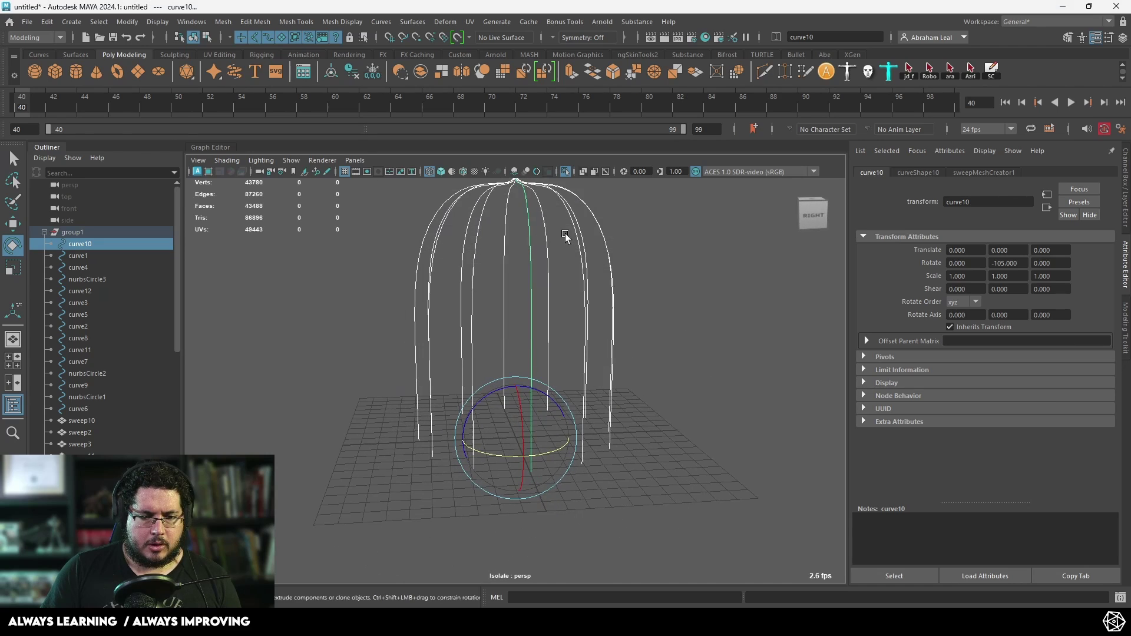
middle_click_drag(581, 259, 562, 240, "alt")
left_click_drag(563, 241, 509, 258, "alt")
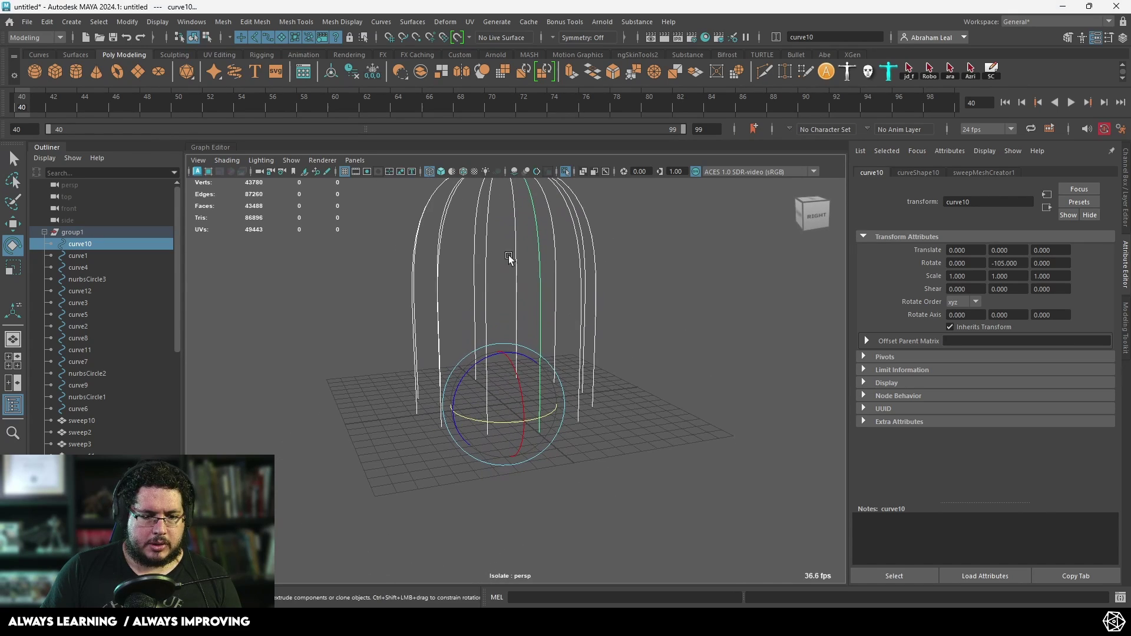
left_click_drag(451, 222, 474, 248, "alt")
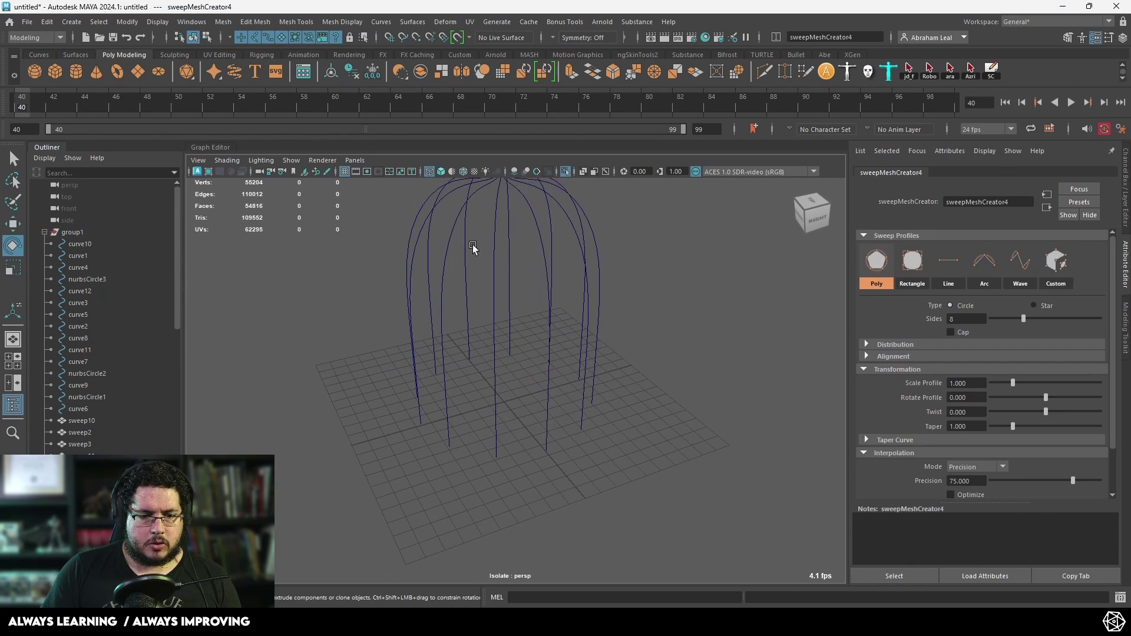
- Show the whole cage shaded again and set the new bars' sweep Scale Profile to 0.385
left_click(563, 171)
left_click_drag(566, 247, 590, 275, "alt")
key("5")
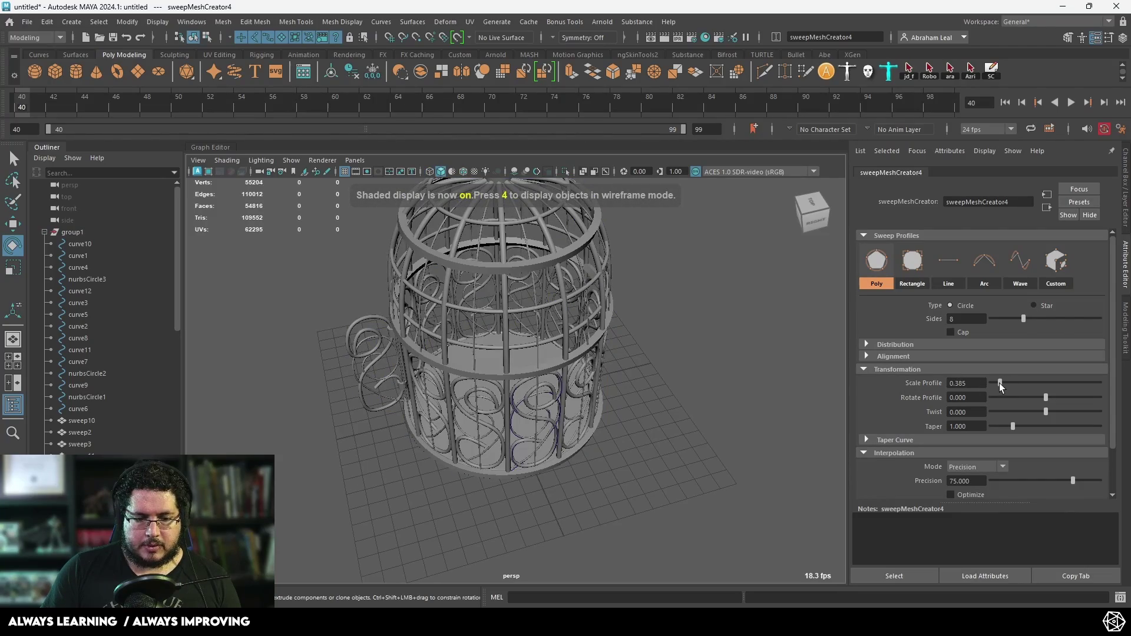
- Isolate the thin bar that crosses the door opening and display it shaded
left_click_drag(710, 395, 727, 374, "alt")
right_click_drag(727, 373, 694, 432, "alt")
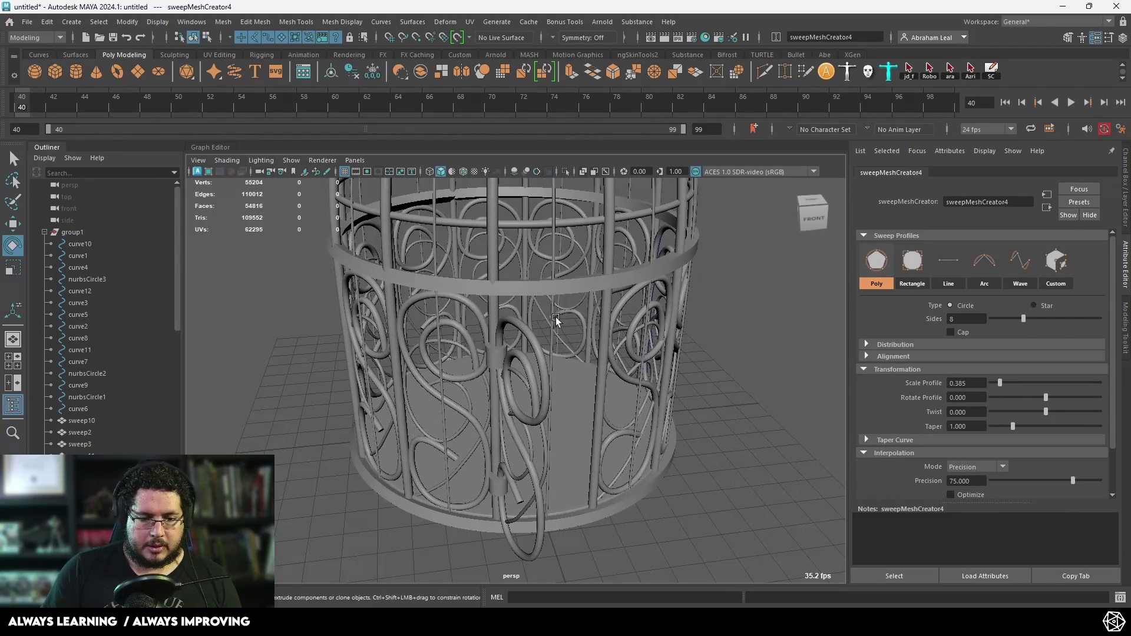
left_click(556, 317)
left_click_drag(558, 317, 557, 394, "alt")
key("4")
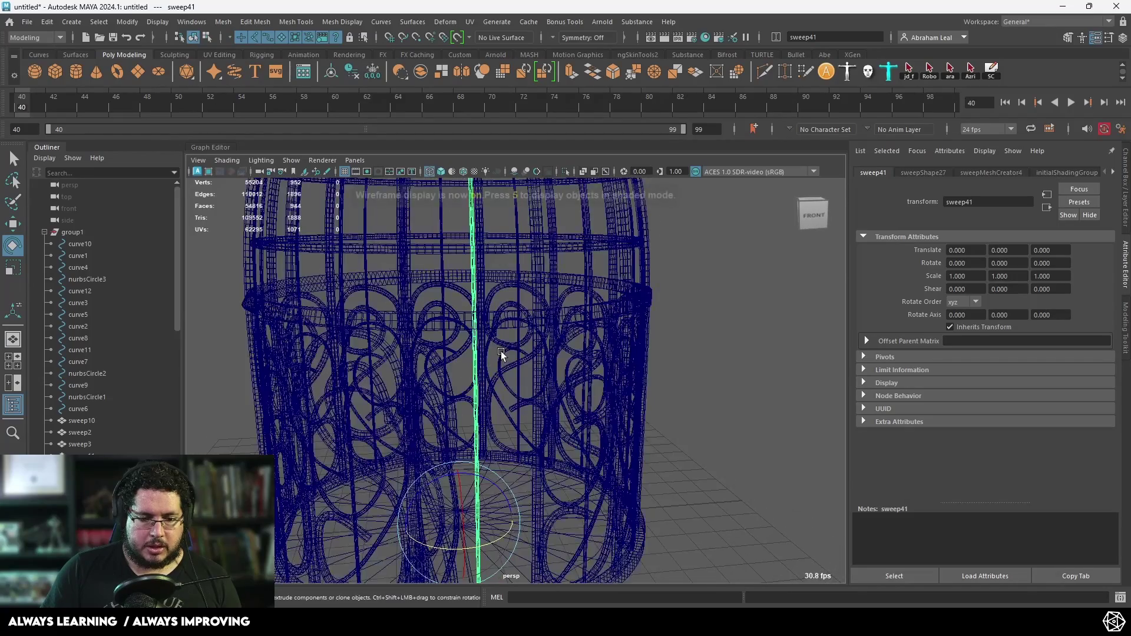
scroll(501, 351, "up", 5)
scroll(388, 263, "down", 2)
left_click(564, 172)
key("5")
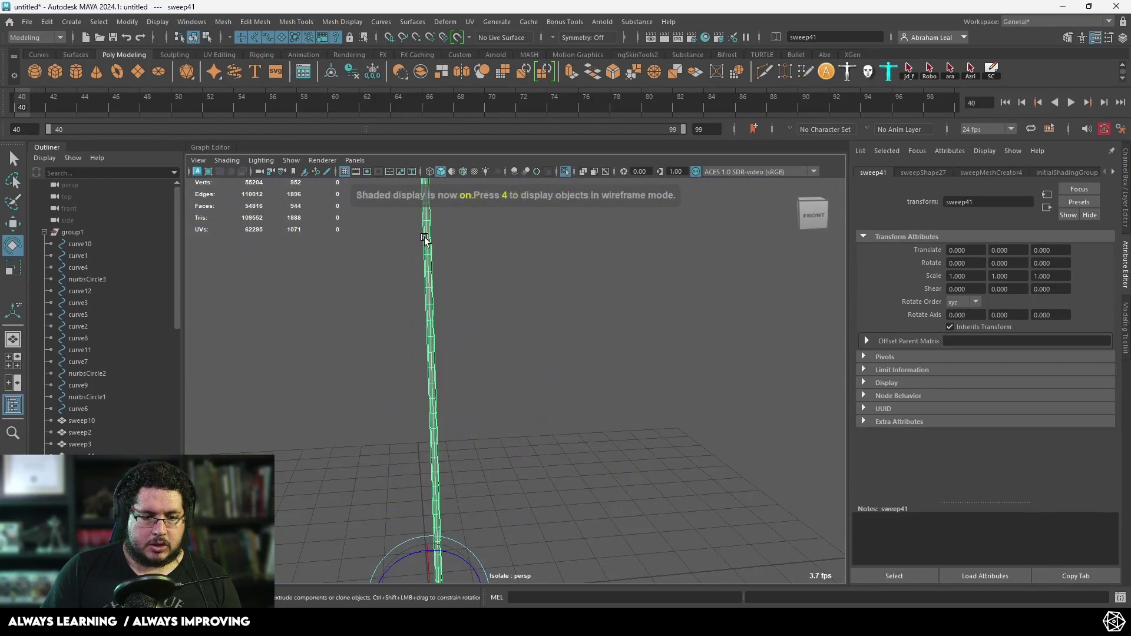
- Try to shorten the isolated thin bar in the front view by deleting its lower faces, and undo the deletion
left_click(399, 255)
left_click_drag(399, 255, 436, 261, "alt")
key("space")
mouse_move(506, 316)
left_mouse_down()
mouse_move(508, 339)
mouse_move(437, 501)
left_mouse_up()
key("Delete")
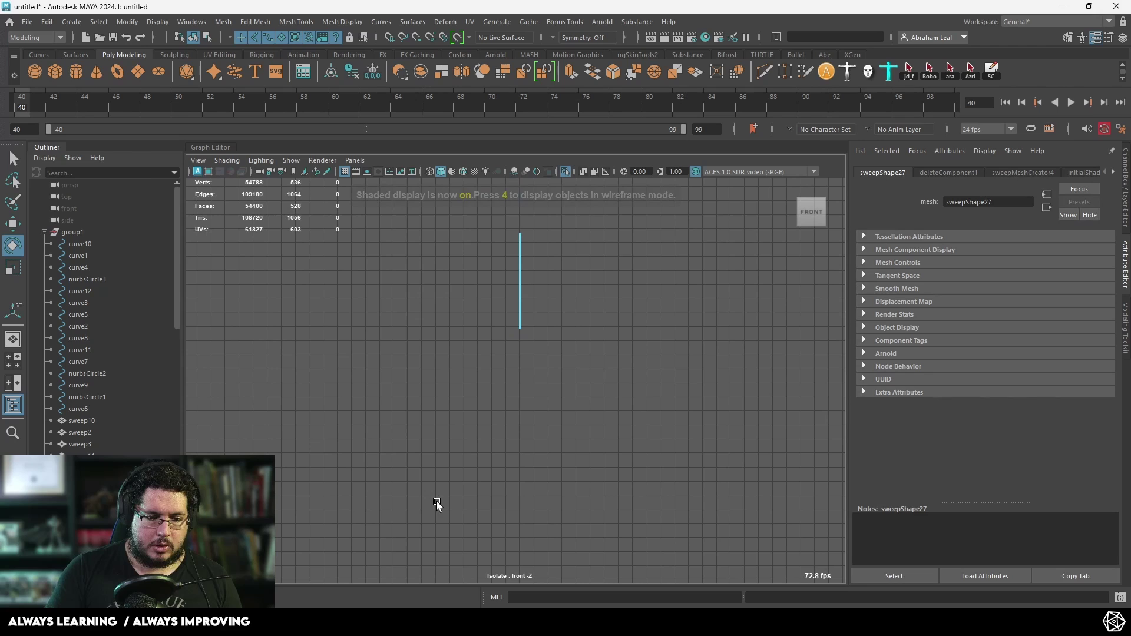
left_click(565, 171)
scroll(530, 283, "up", 3)
right_click(531, 227)
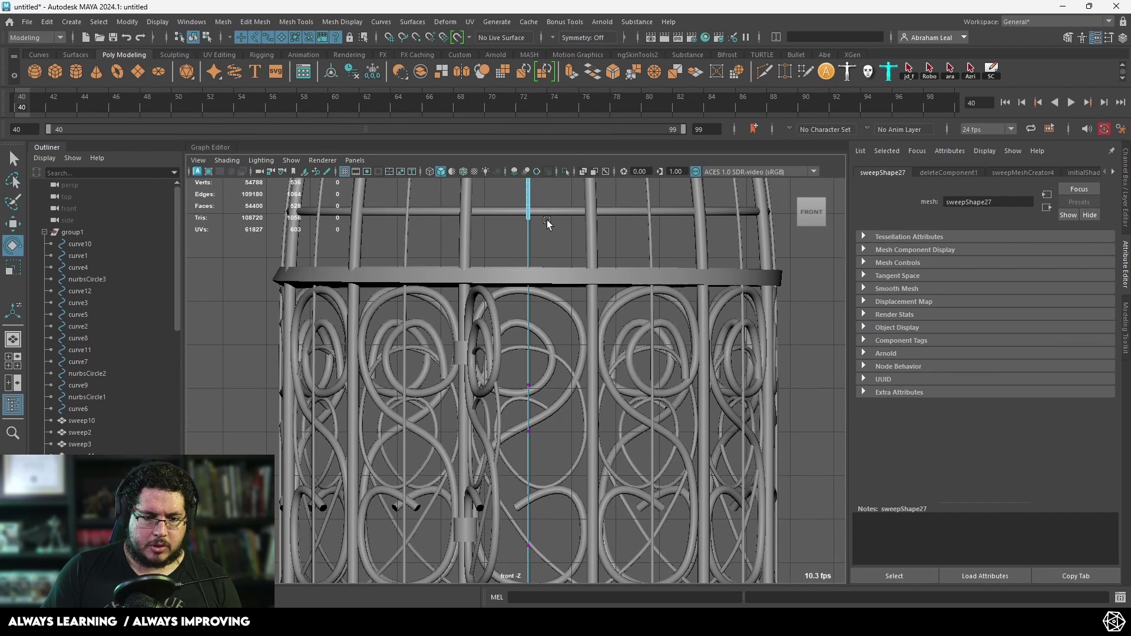
scroll(547, 224, "up", 8)
key("ctrl+z")
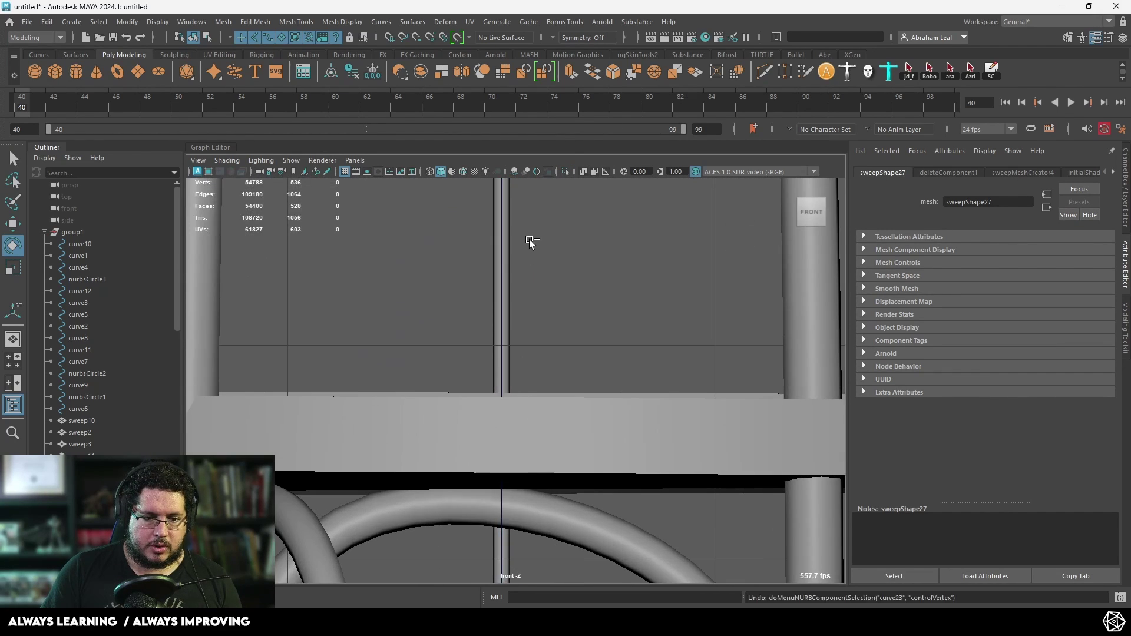
- Isolate the thin bar again, delete its faces below the middle ring and show the whole cage
key("ctrl+1")
scroll(568, 386, "down", 2)
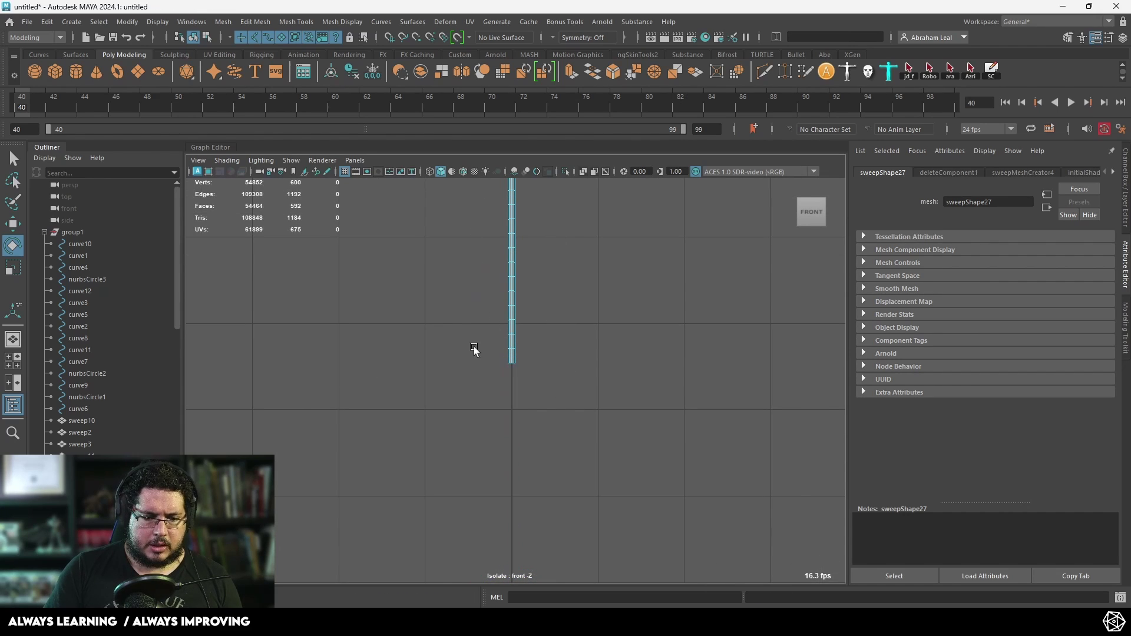
left_click(567, 172)
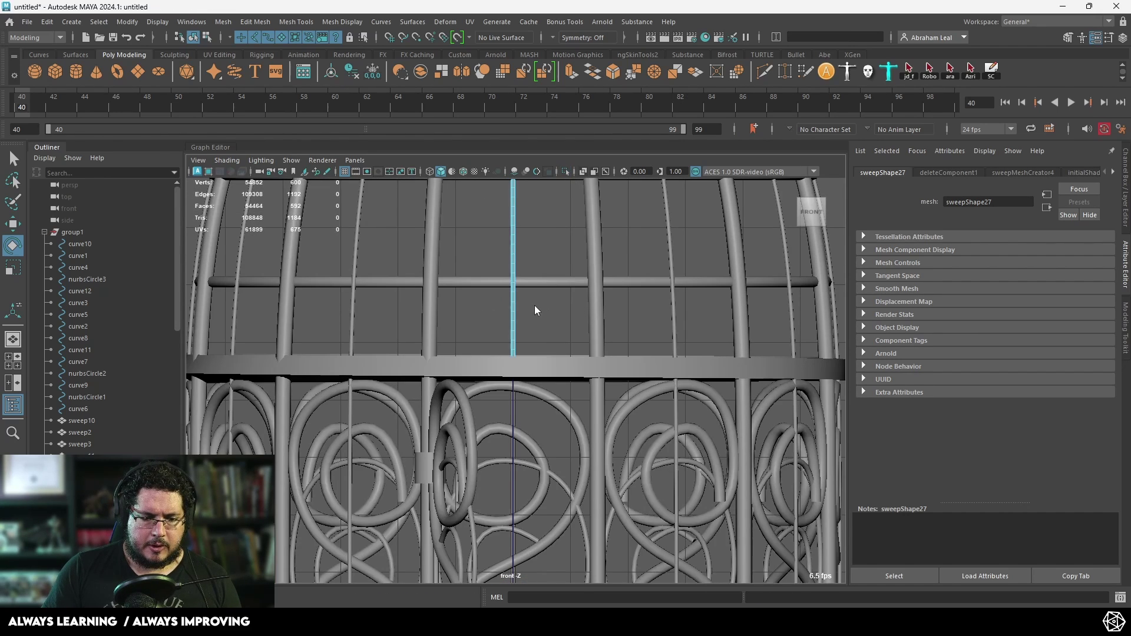
- Return the thin bar to object mode and show the whole cage shaded in the perspective view
right_click_drag(535, 306, 574, 287)
scroll(598, 289, "down", 2)
key("space")
left_click_drag(728, 277, 751, 280)
mouse_move(742, 289)
left_mouse_down("alt")
mouse_move(639, 258)
mouse_move(698, 310)
mouse_move(670, 321)
mouse_move(582, 310)
mouse_move(609, 371)
mouse_move(660, 404)
mouse_move(522, 301)
left_mouse_up("alt")
scroll(639, 260, "up", 5)
key("5")
scroll(698, 310, "down", 3)
- Select all the cage's pieces and combine them into a single mesh
left_click(670, 320)
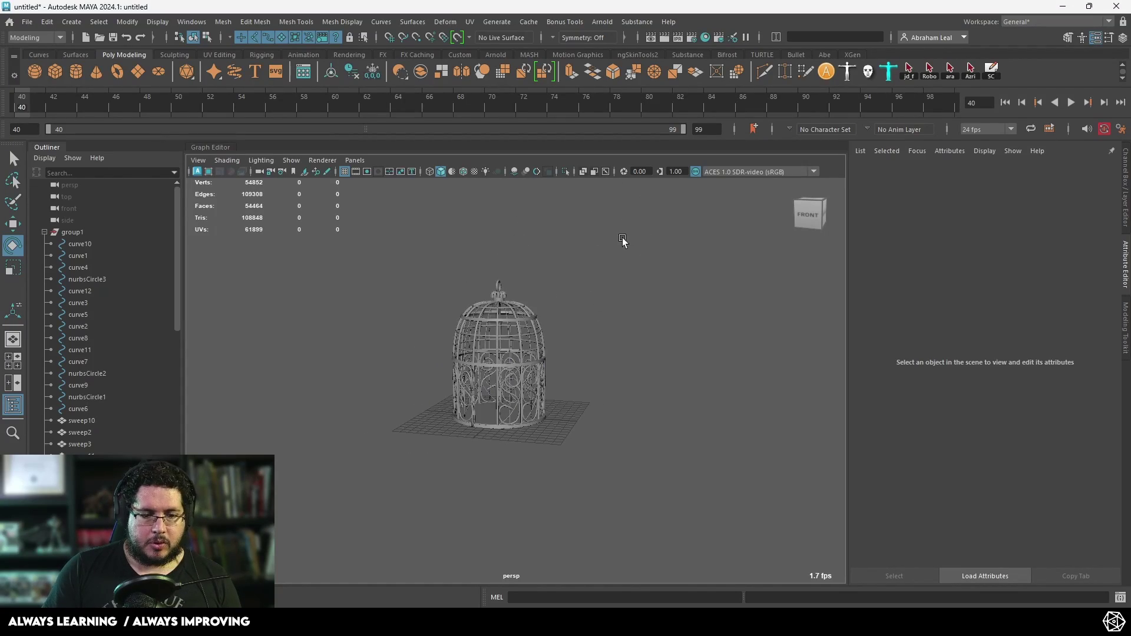
left_click_drag(621, 242, 628, 500)
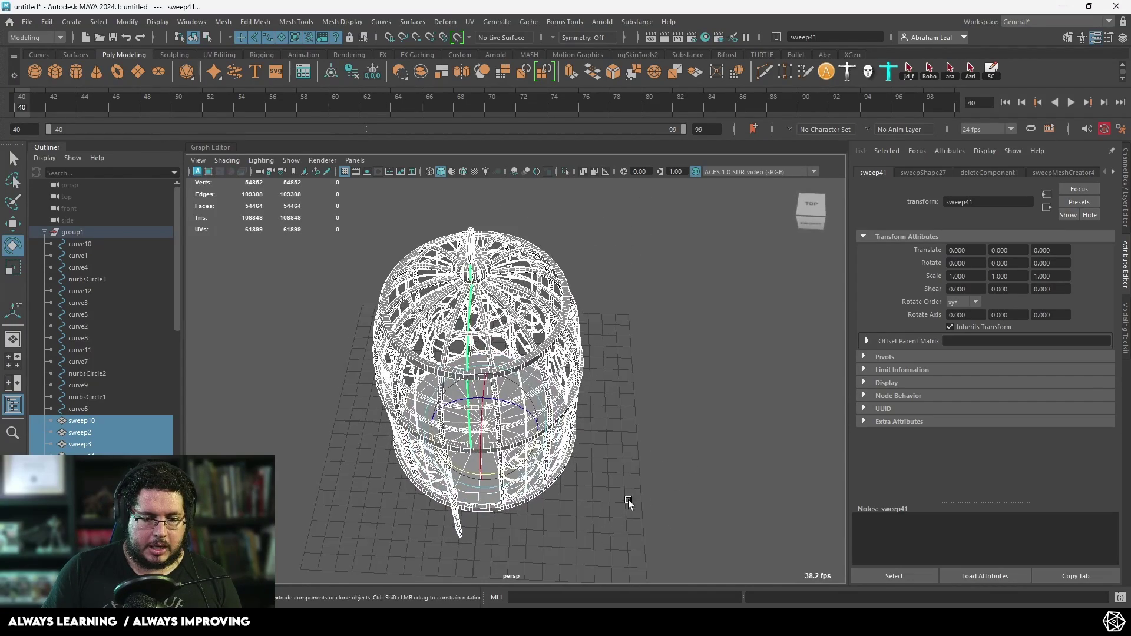
left_click_drag(542, 252, 528, 219, "alt")
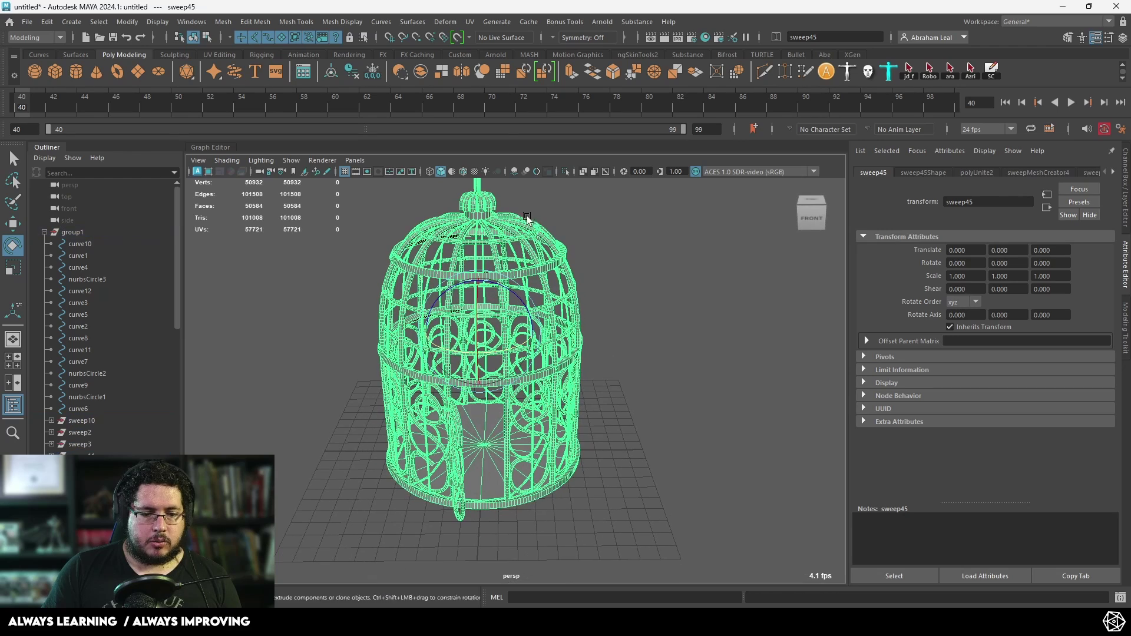
- Add a lattice deformer around the combined cage mesh
left_click(470, 20)
mouse_move(445, 21)
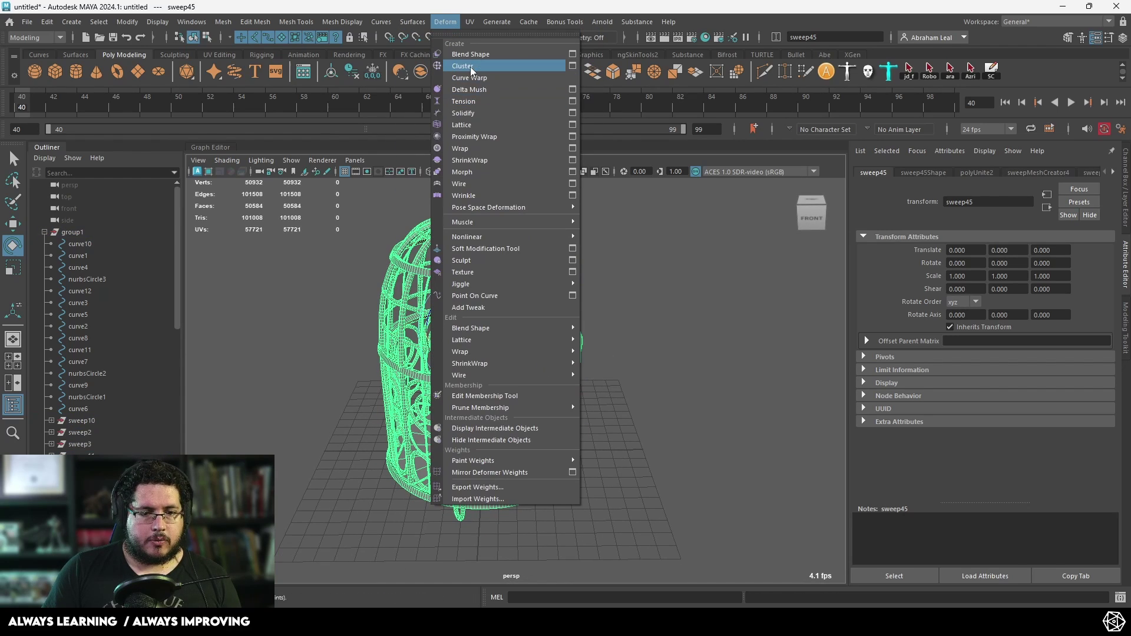
left_click(465, 124)
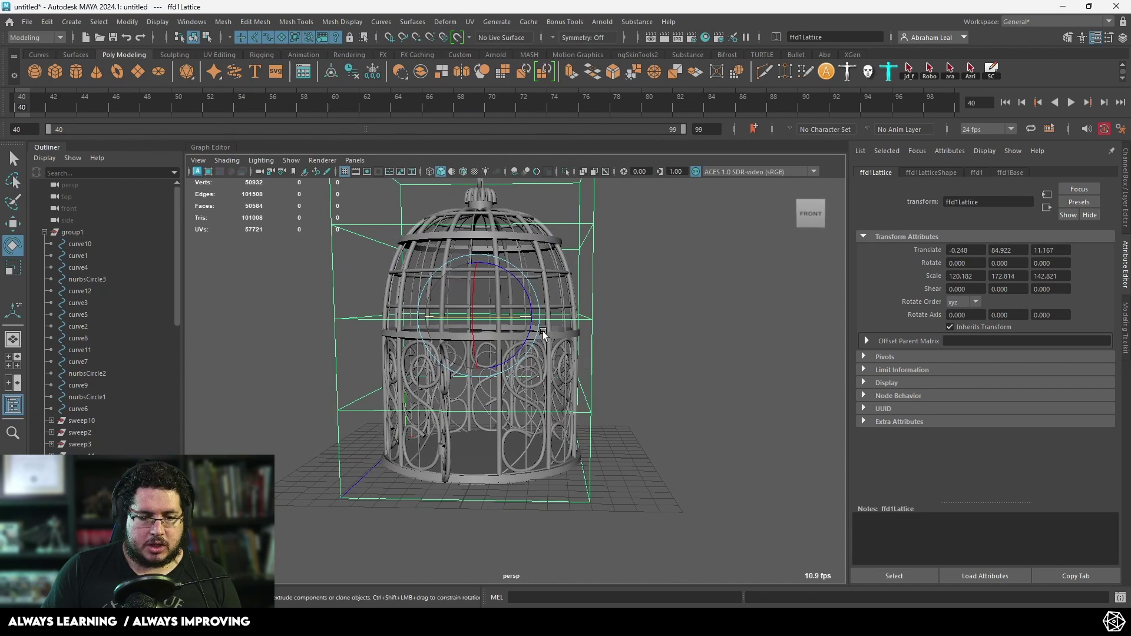
- Try reshaping the cage by scaling the lattice's middle row of points inward and the row beneath it outward
right_click_drag(580, 263, 555, 247)
scroll(580, 265, "down", 3)
left_click_drag(634, 288, 342, 368)
key("r")
left_click_drag(483, 331, 443, 328)
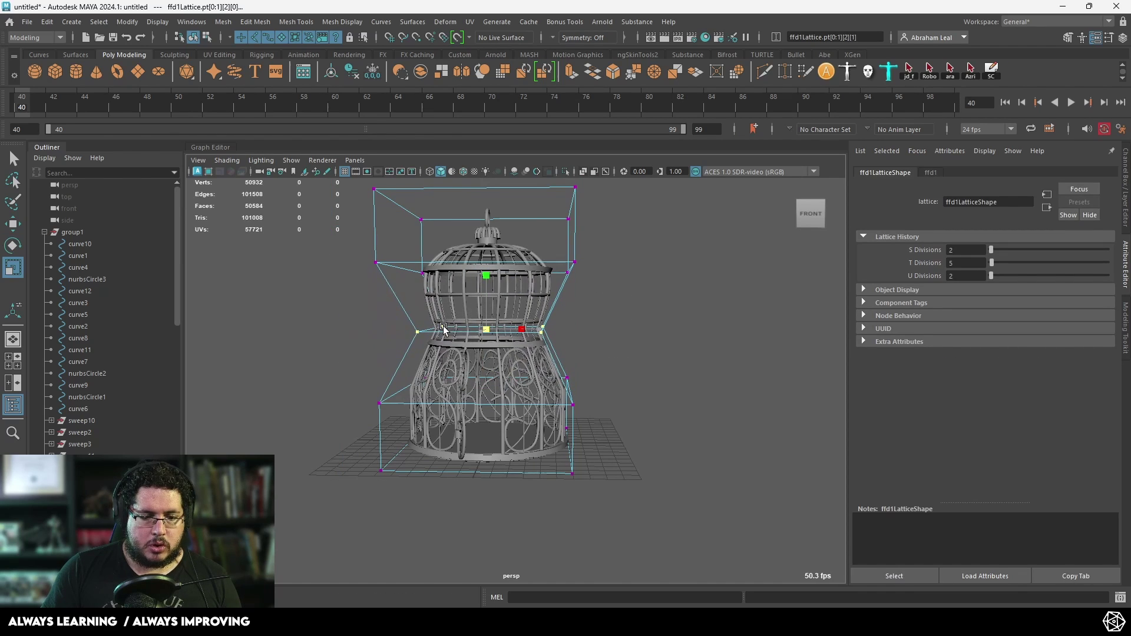
left_click_drag(599, 389, 606, 371, "alt")
left_click_drag(616, 353, 552, 386)
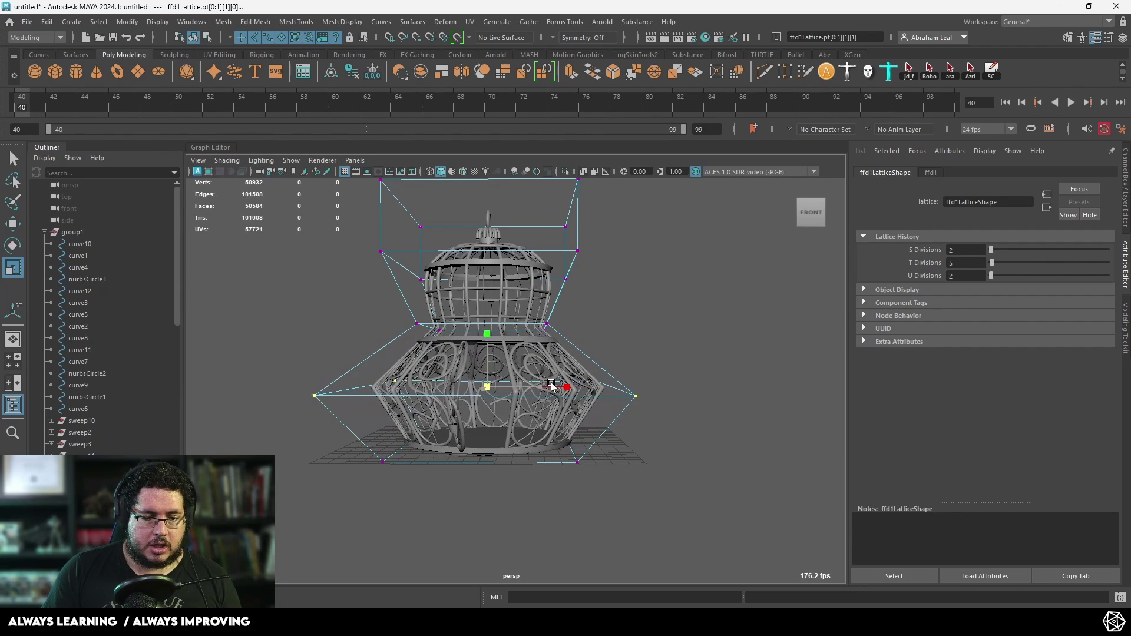
- Turn on smooth mesh preview for the combined cage, accepting the large face count without being asked again
left_click(454, 293)
key("3")
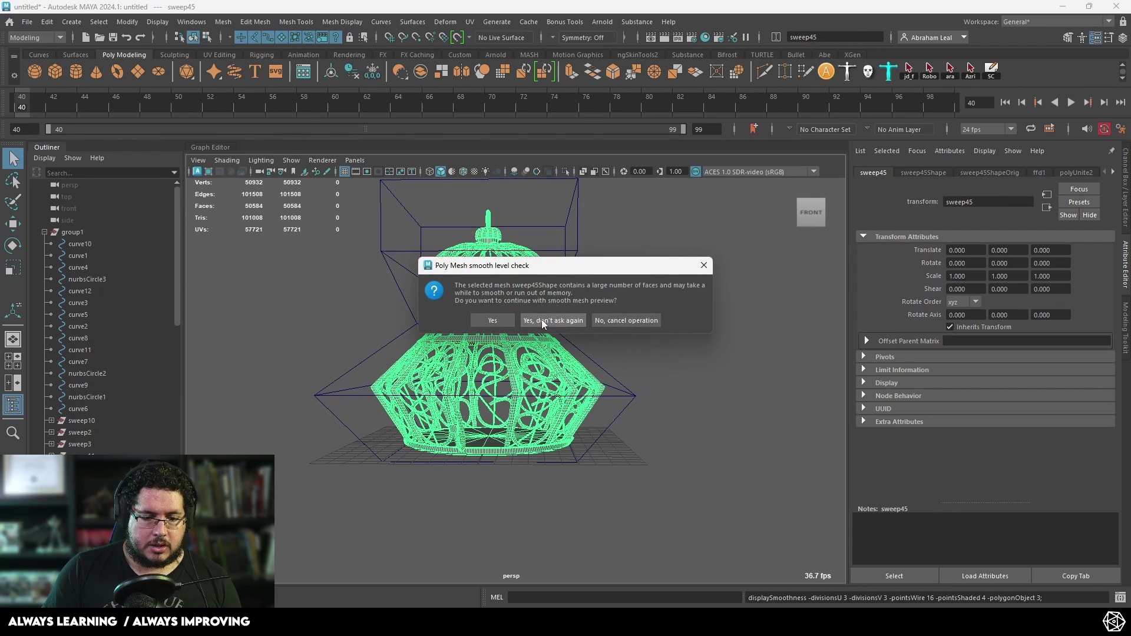
left_click(543, 320)
left_click(656, 360)
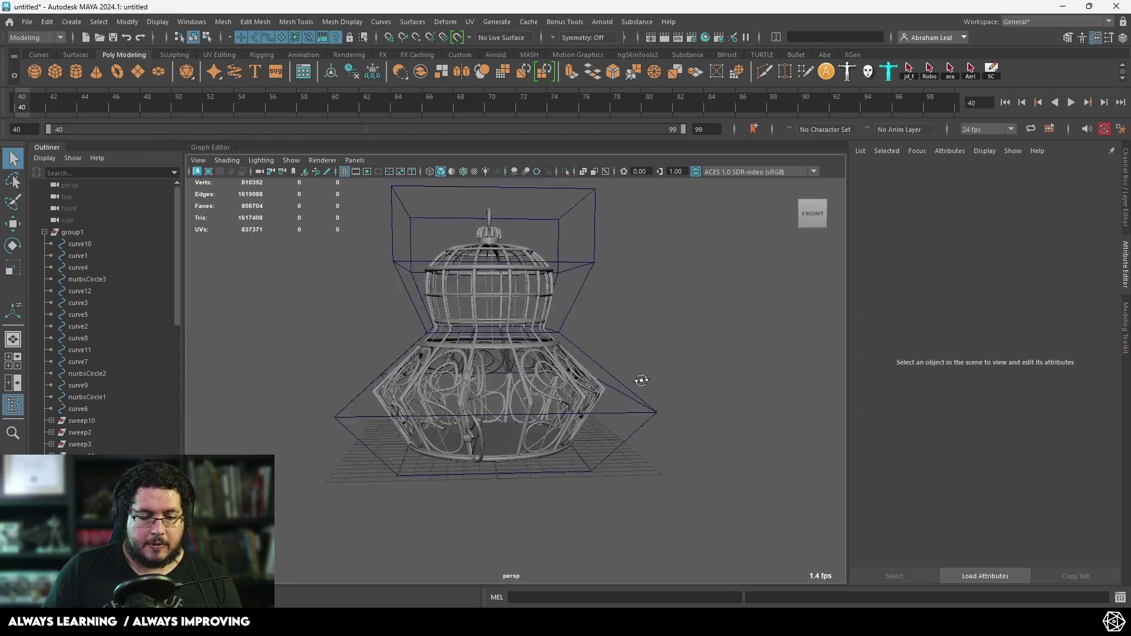
- Undo the lattice point scaling and the creation of the lattice around the cage
left_click_drag(644, 379, 546, 442, "alt")
scroll(548, 446, "up", 3)
left_click(553, 439)
key("ctrl+z")
key("ctrl+z")
key("ctrl+z")
key("ctrl+z")
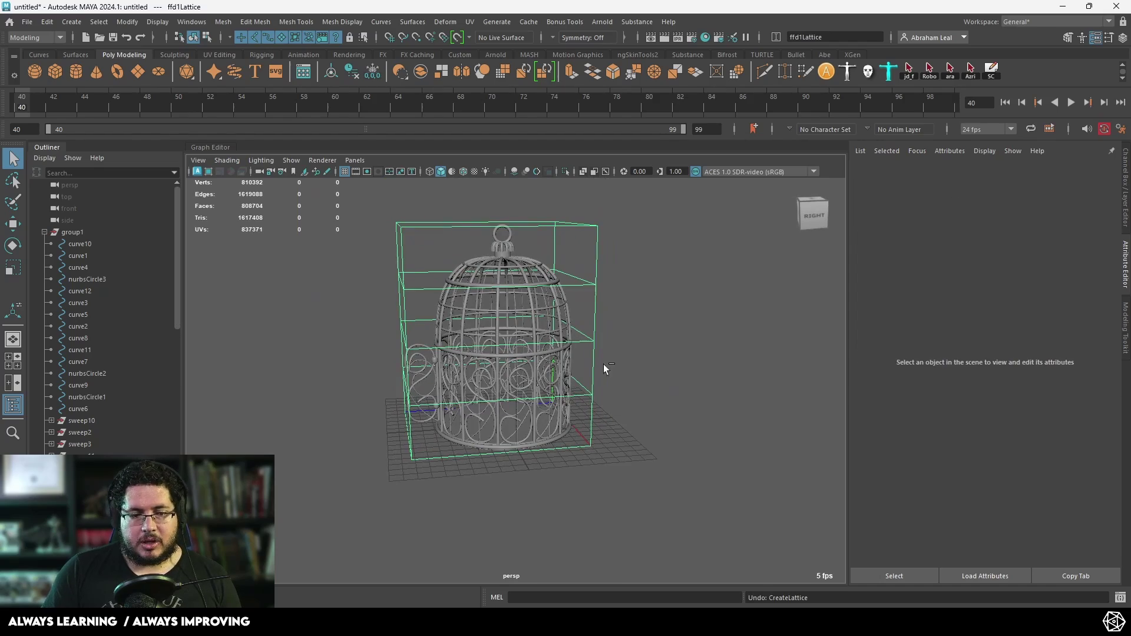
- Examine the finished smoothed birdcage from several angles, including the dome, scroll ornaments and open door
left_click_drag(510, 248, 575, 237, "alt")
scroll(569, 253, "up", 3)
left_click_drag(548, 289, 581, 314, "alt")
scroll(530, 301, "down", 1)
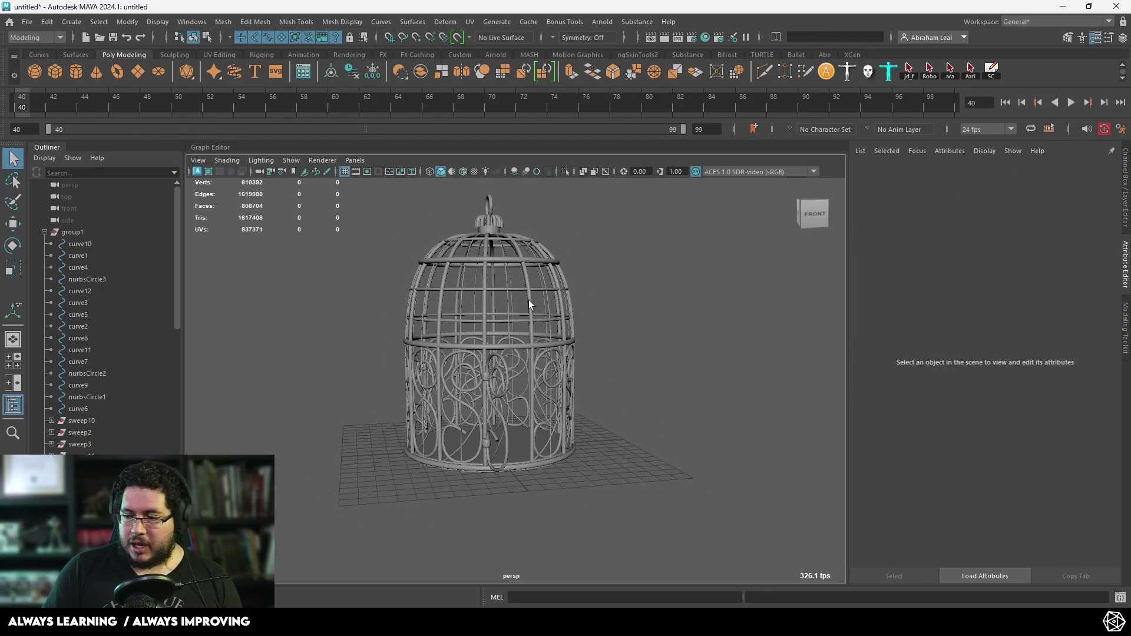
middle_click_drag(575, 327, 591, 326, "alt")
scroll(591, 325, "up", 2)
left_click_drag(591, 326, 566, 356, "alt")
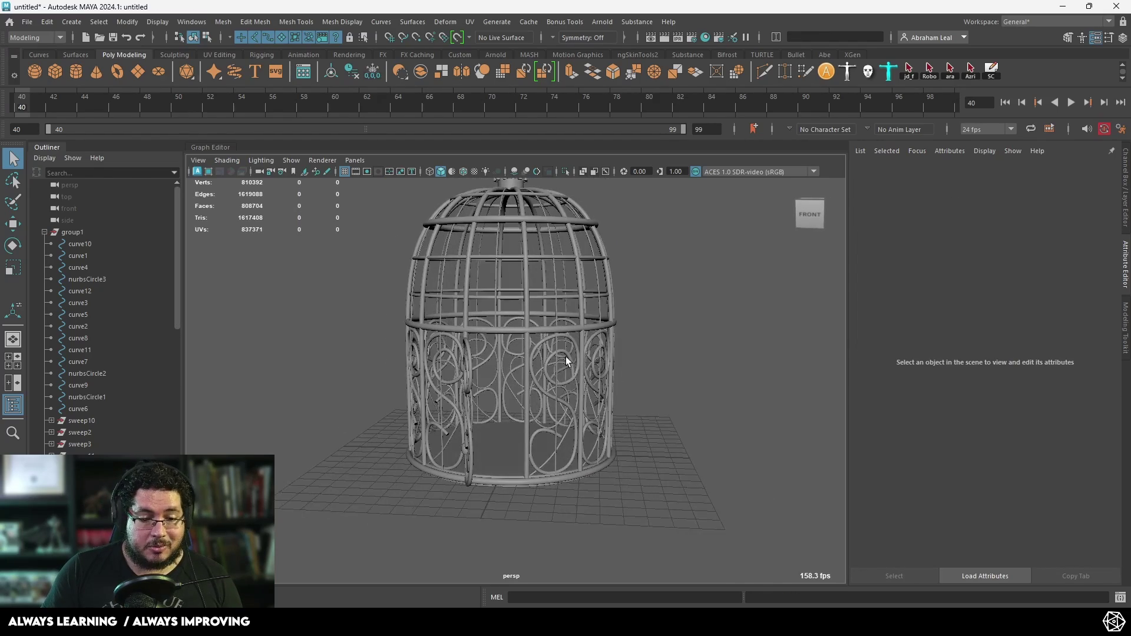
middle_click_drag(566, 356, 583, 378, "alt")
scroll(589, 387, "up", 1)
mouse_move(589, 387)
left_mouse_down("alt")
mouse_move(599, 465)
mouse_move(607, 384)
left_mouse_up("alt")
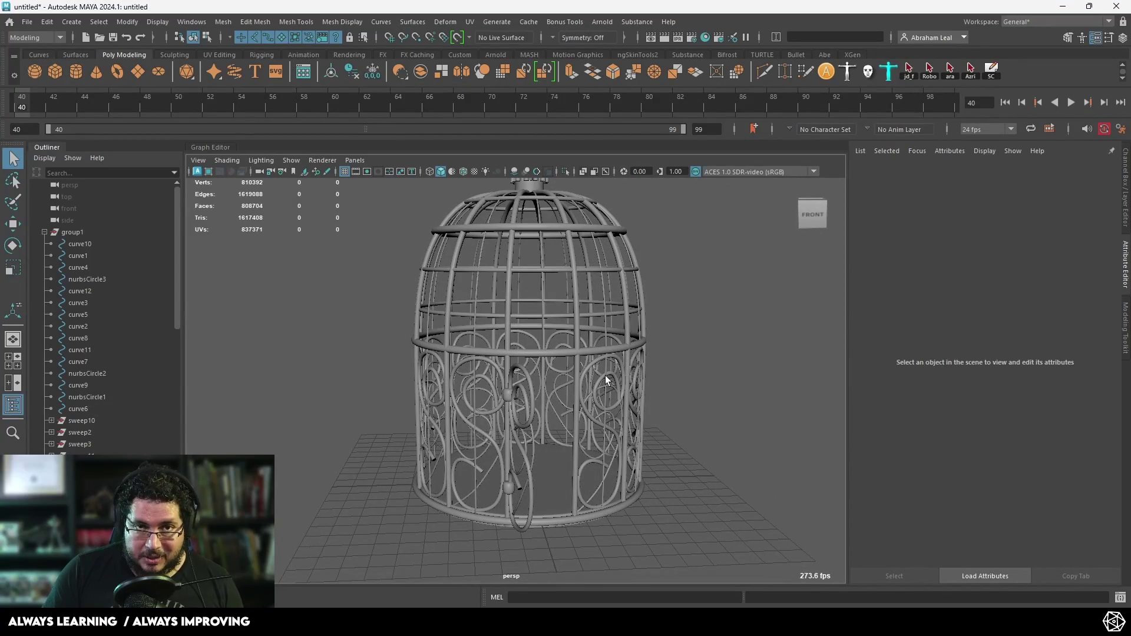